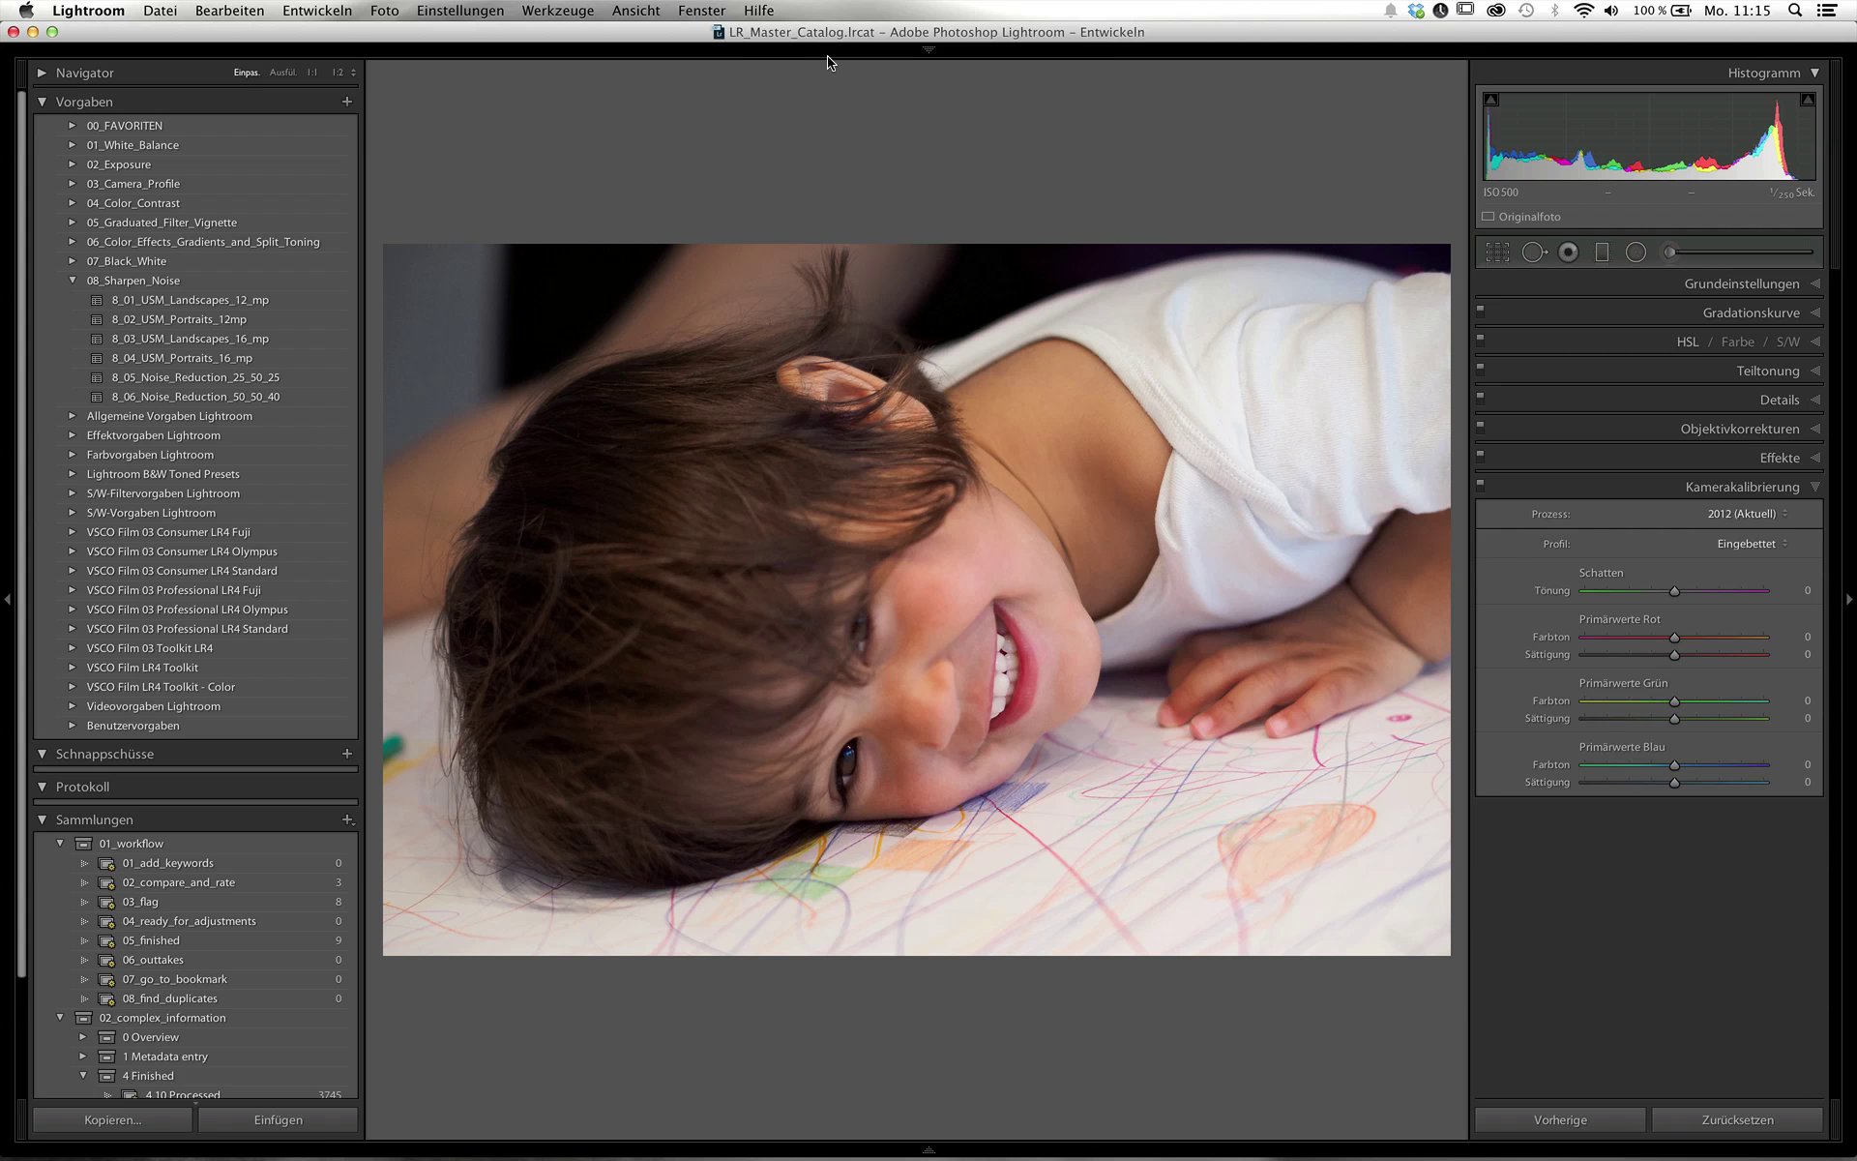
# - Toggle the module picker, dismiss the Vorgaben panel options, and show the 04_Color_Contrast folder's context menu
pyautogui.click(926, 53)
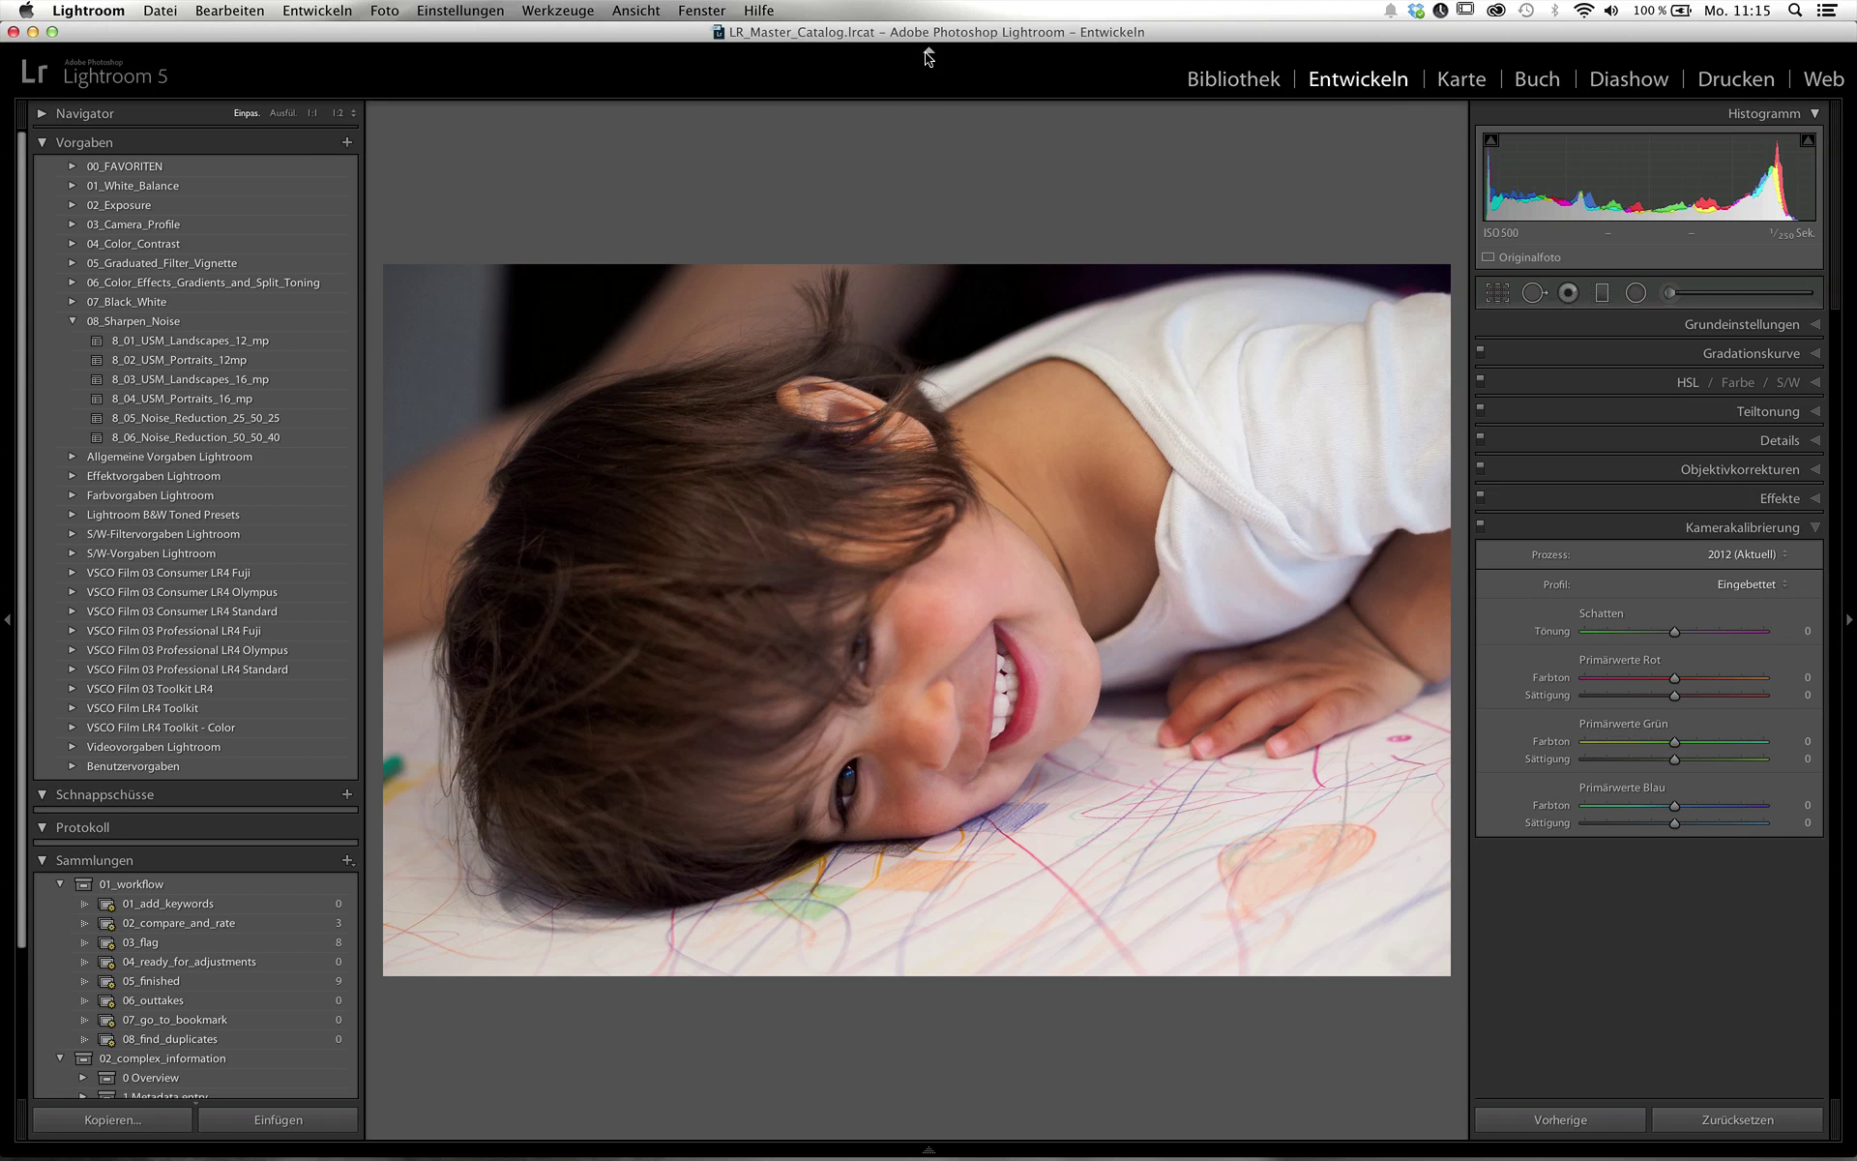
pyautogui.click(926, 53)
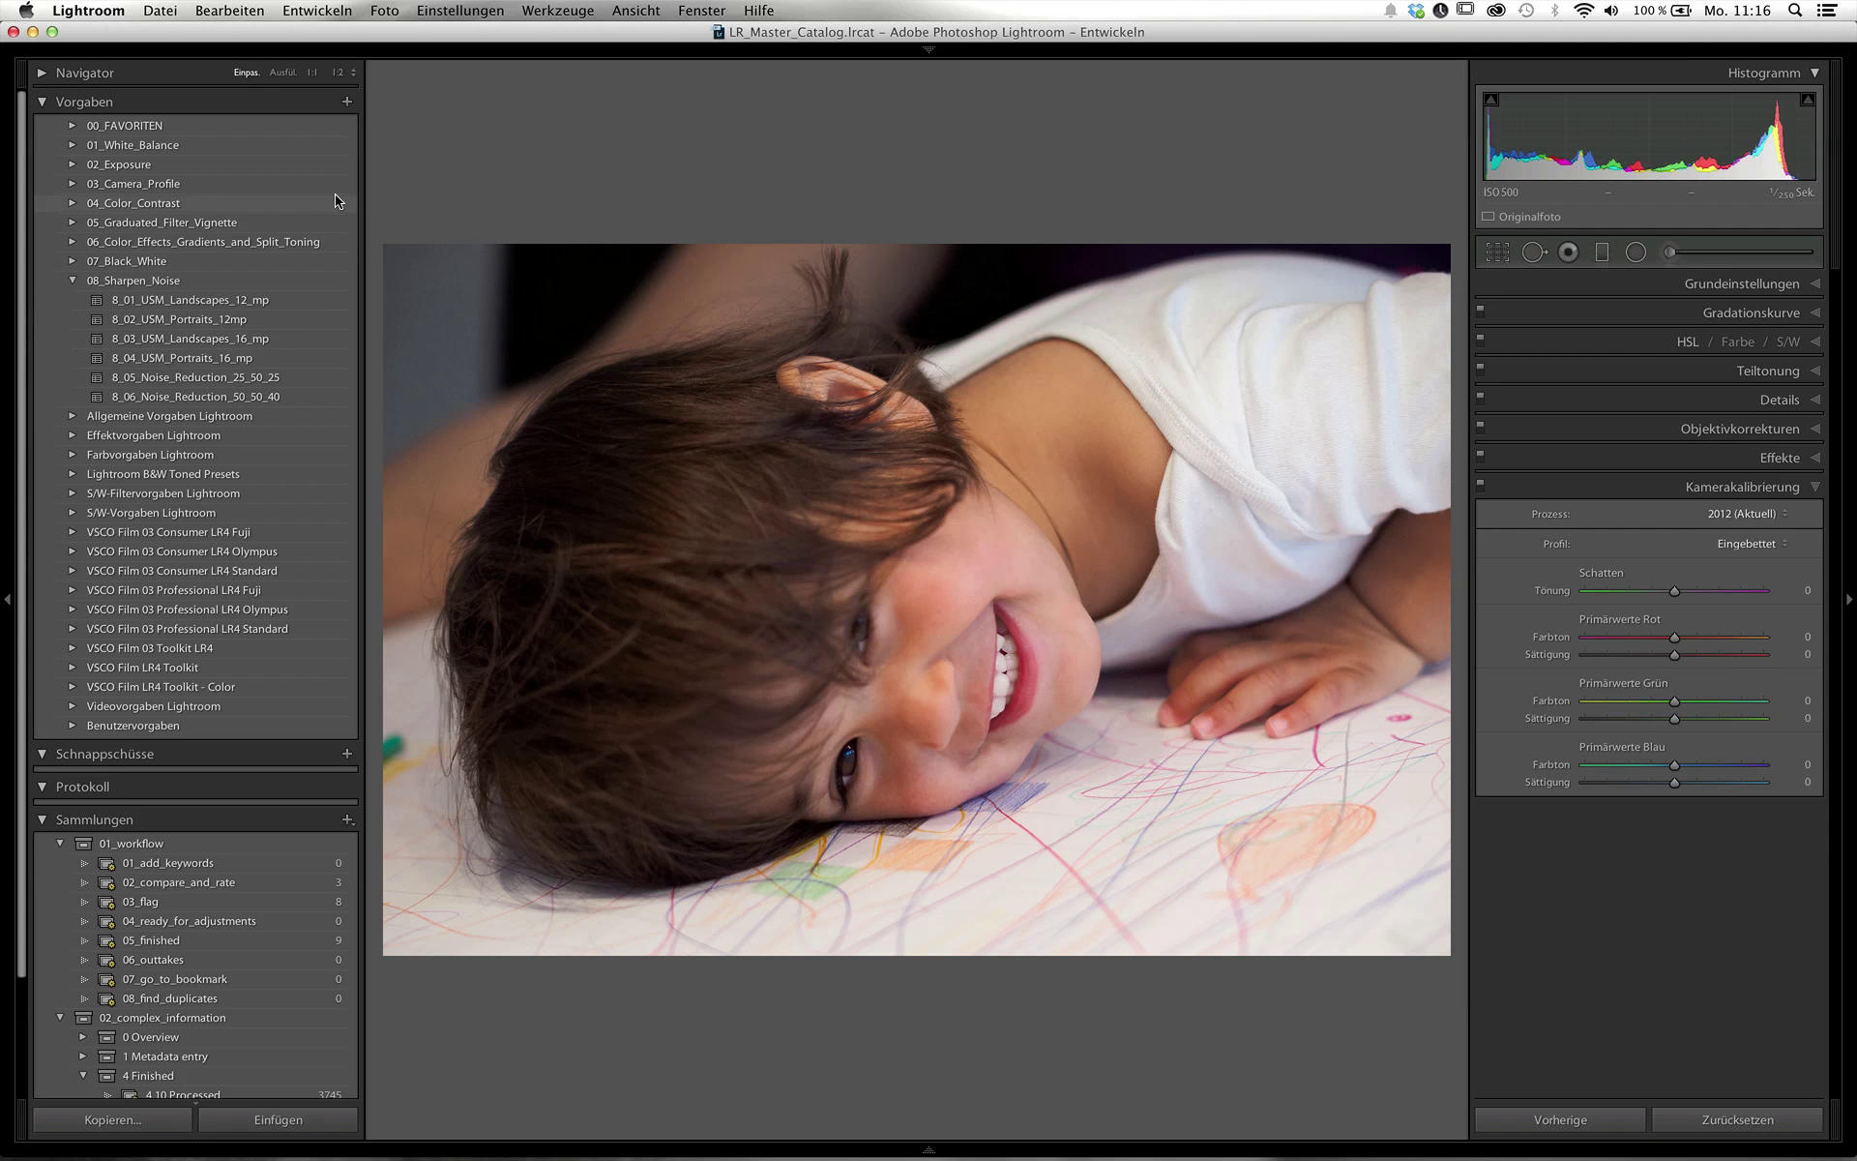
pyautogui.rightClick(290, 102)
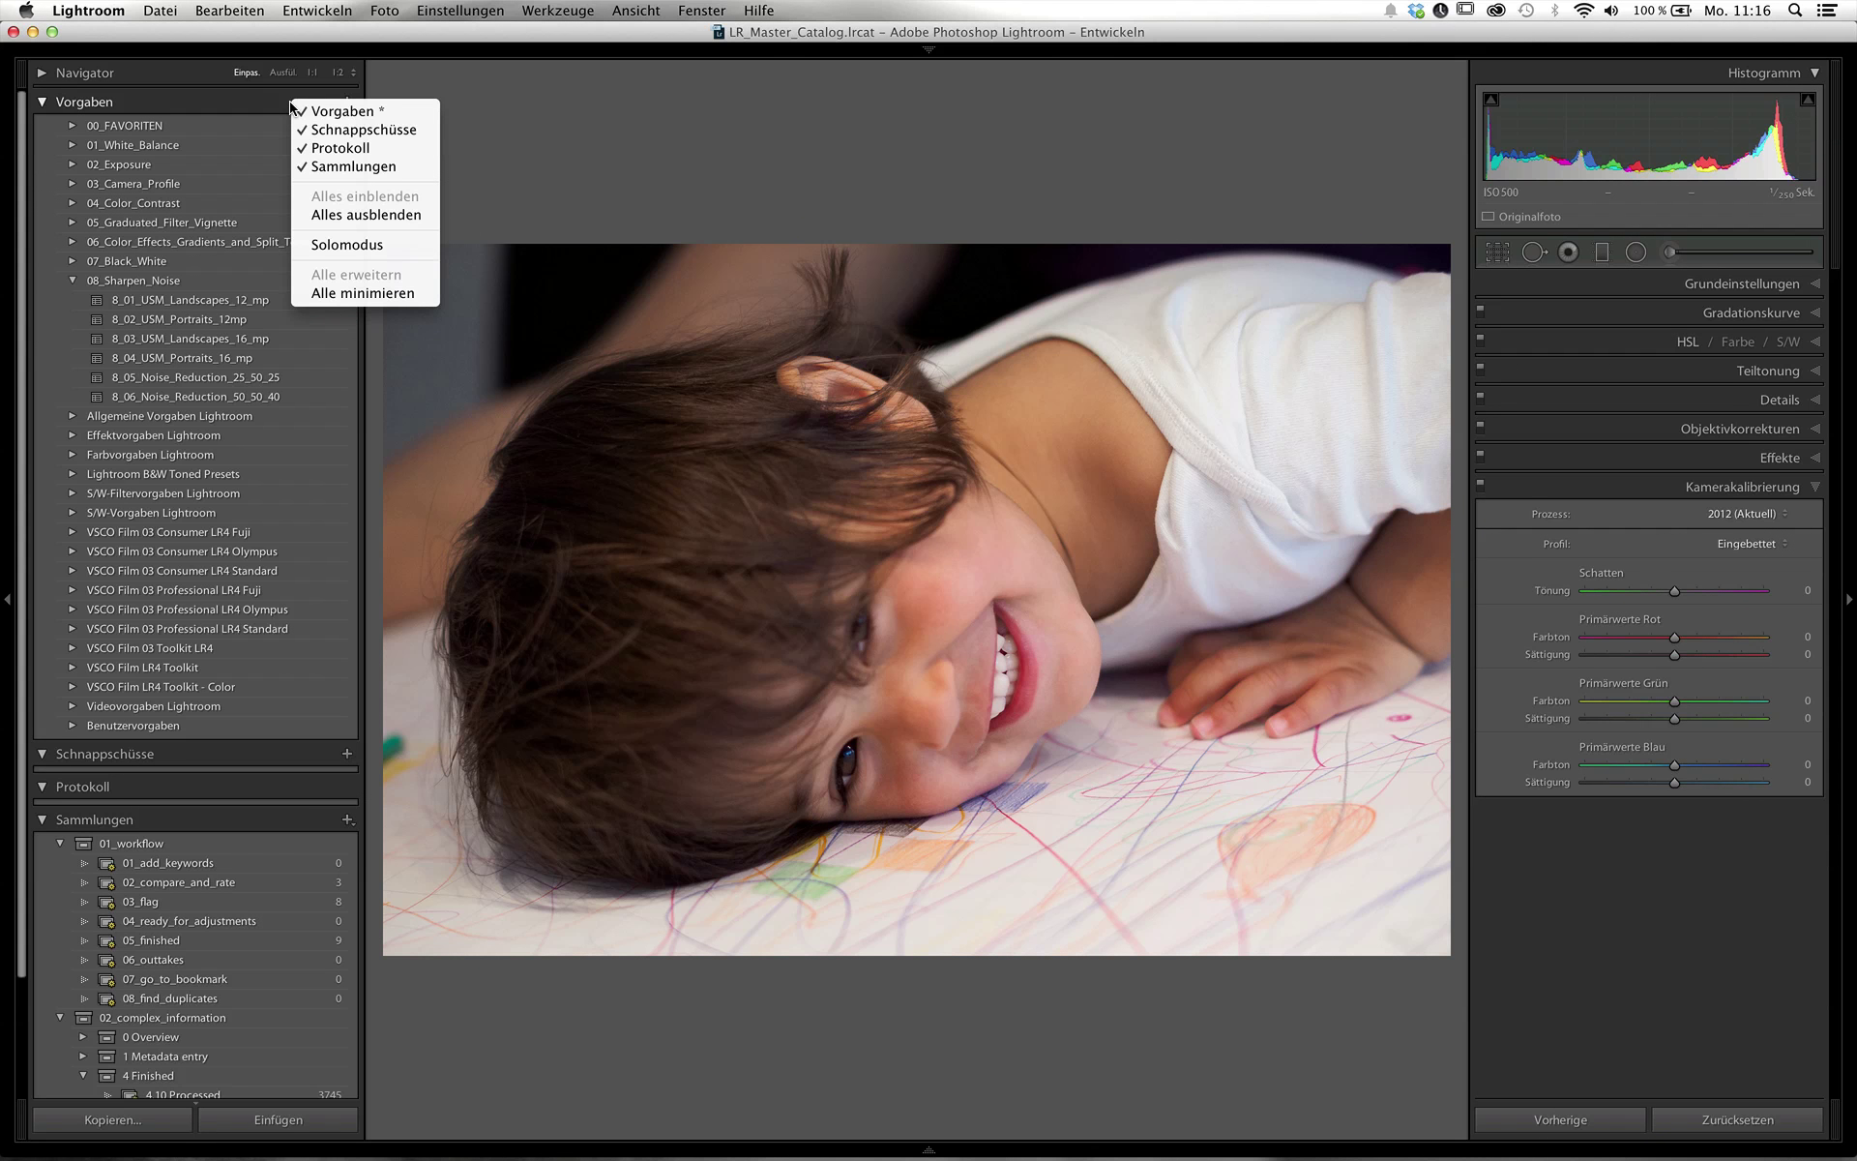
pyautogui.rightClick(245, 91)
pyautogui.click(218, 160)
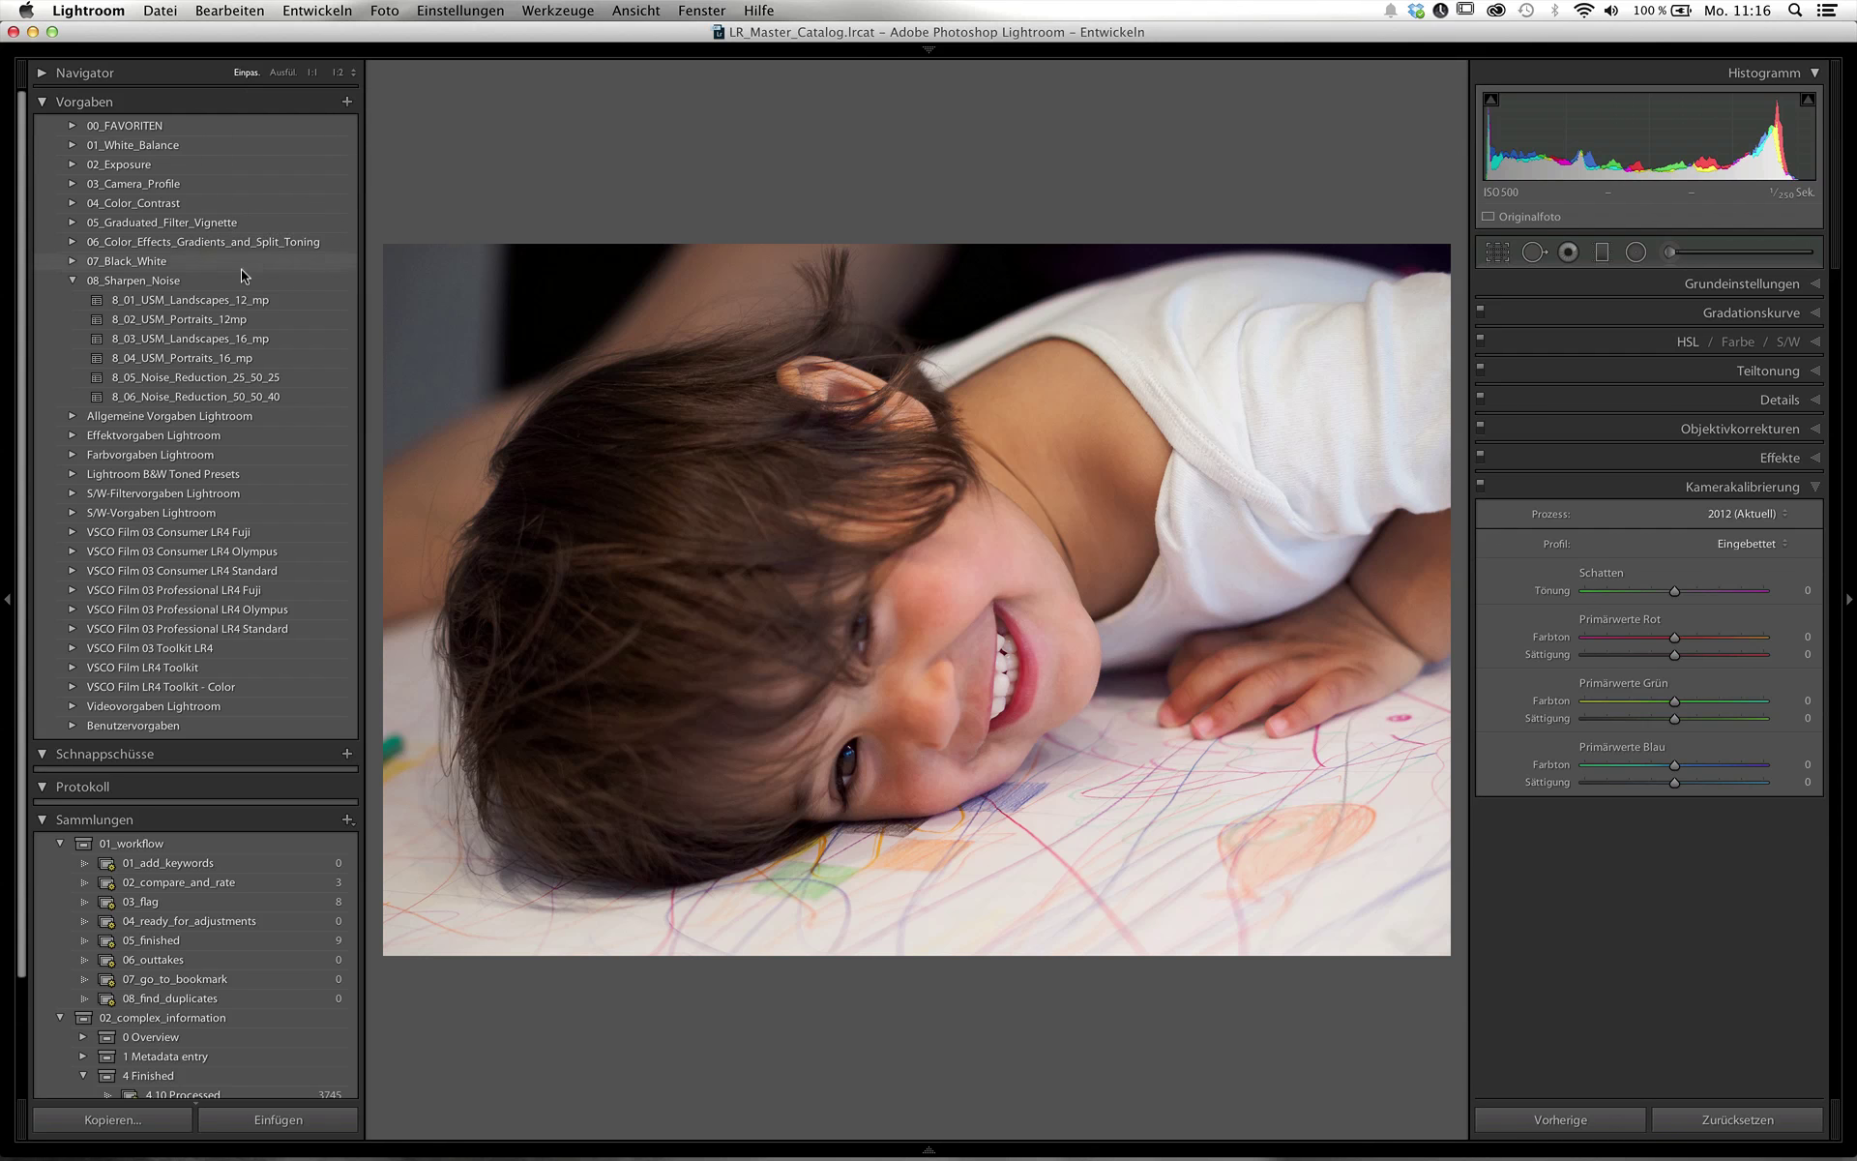
pyautogui.rightClick(269, 205)
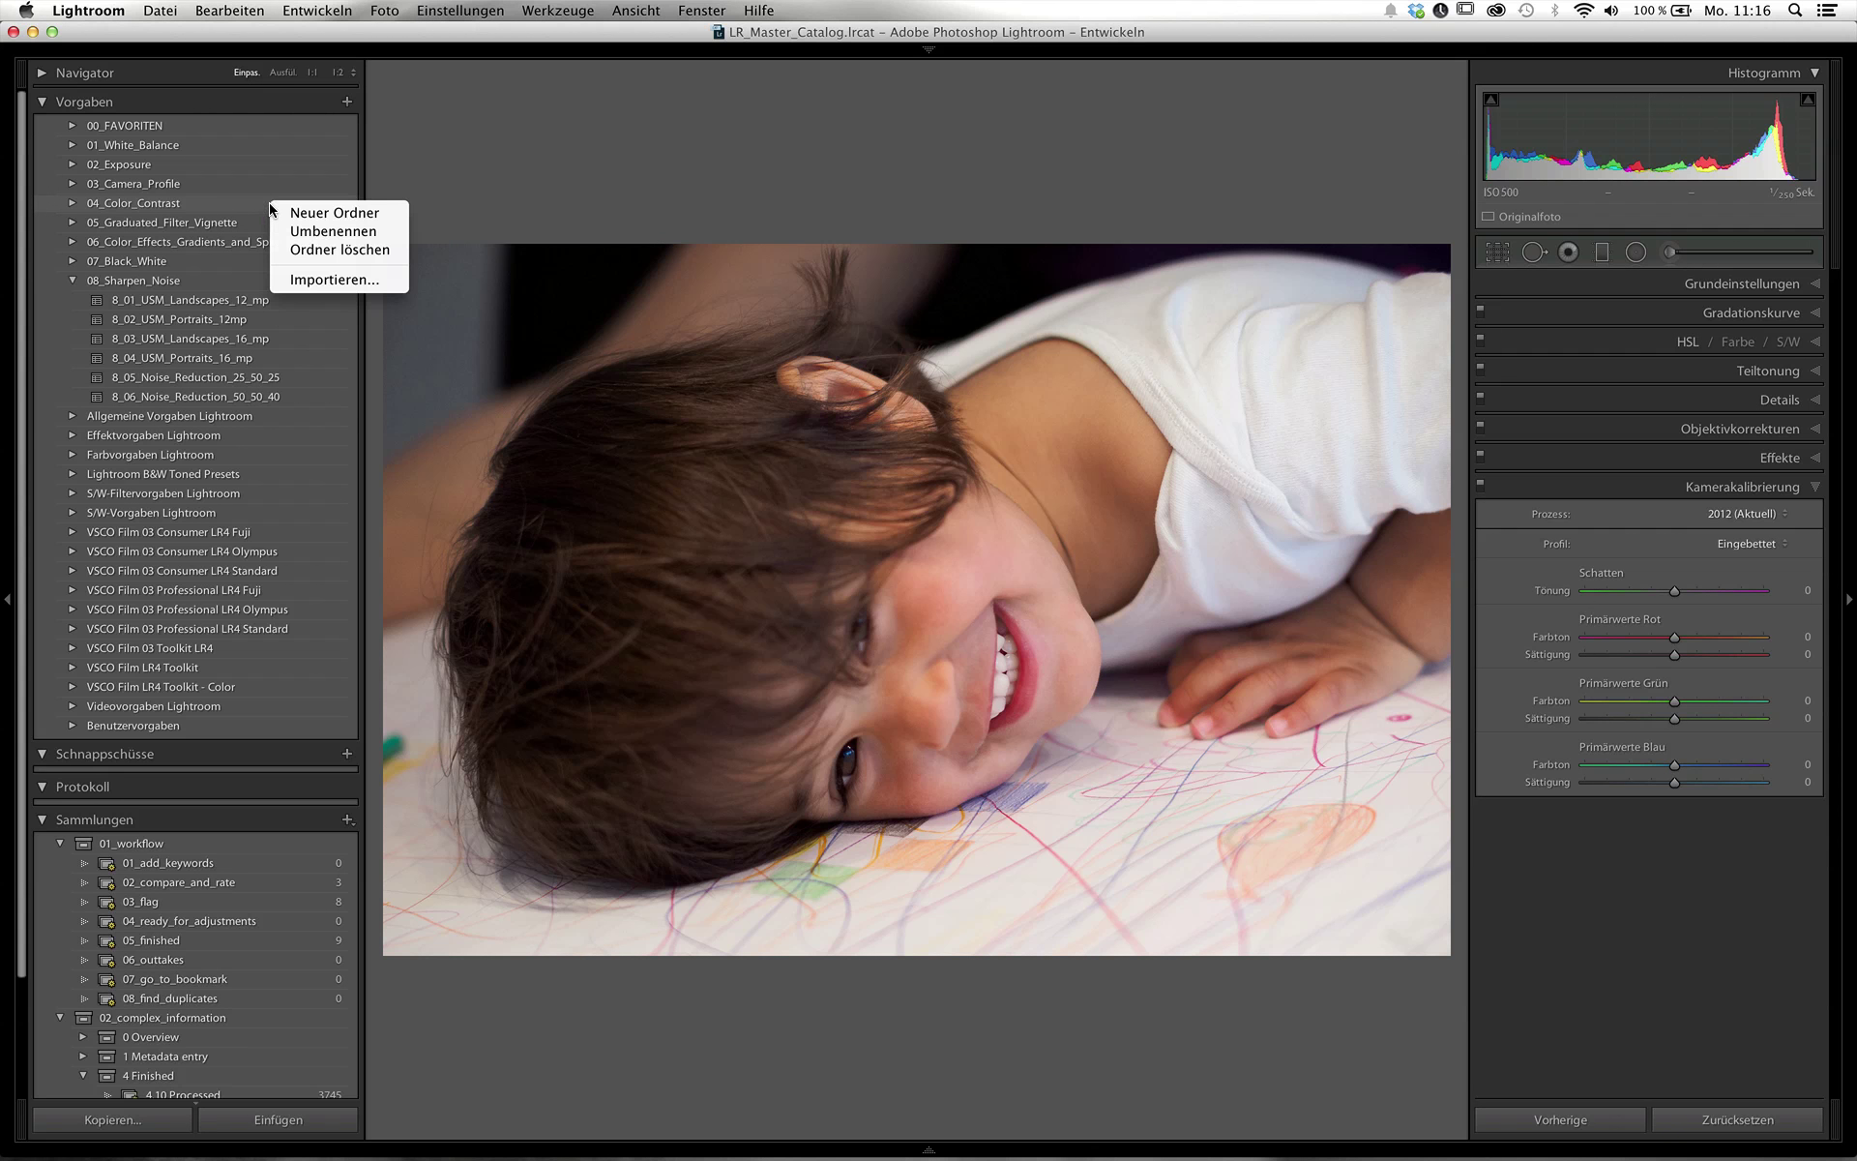
# - Choose Importieren… to open the Vorgabe importieren dialog at the Dokumente folder
pyautogui.click(279, 282)
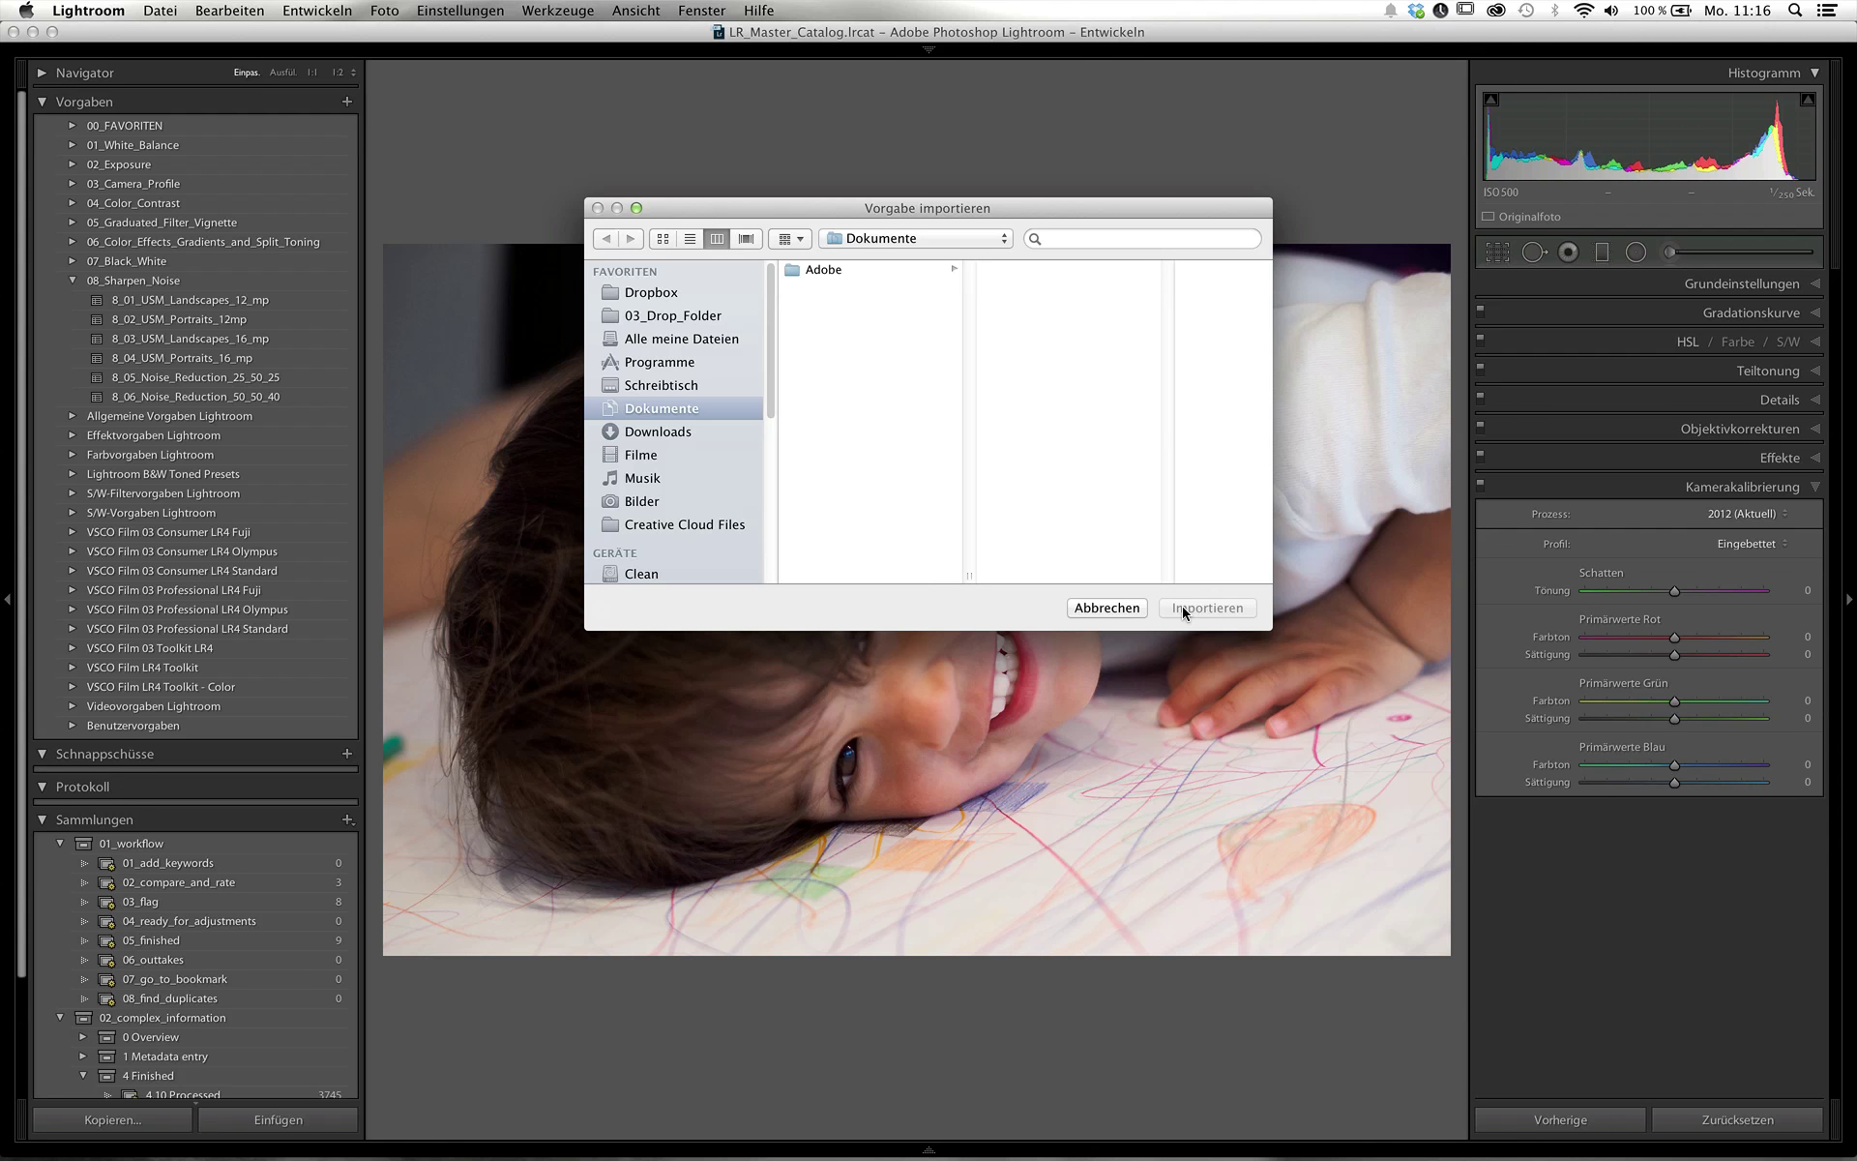
# - Cancel the import and use Im Finder anzeigen on the 8_03_USM_Landscapes_16_mp preset
pyautogui.click(1113, 607)
pyautogui.rightClick(294, 356)
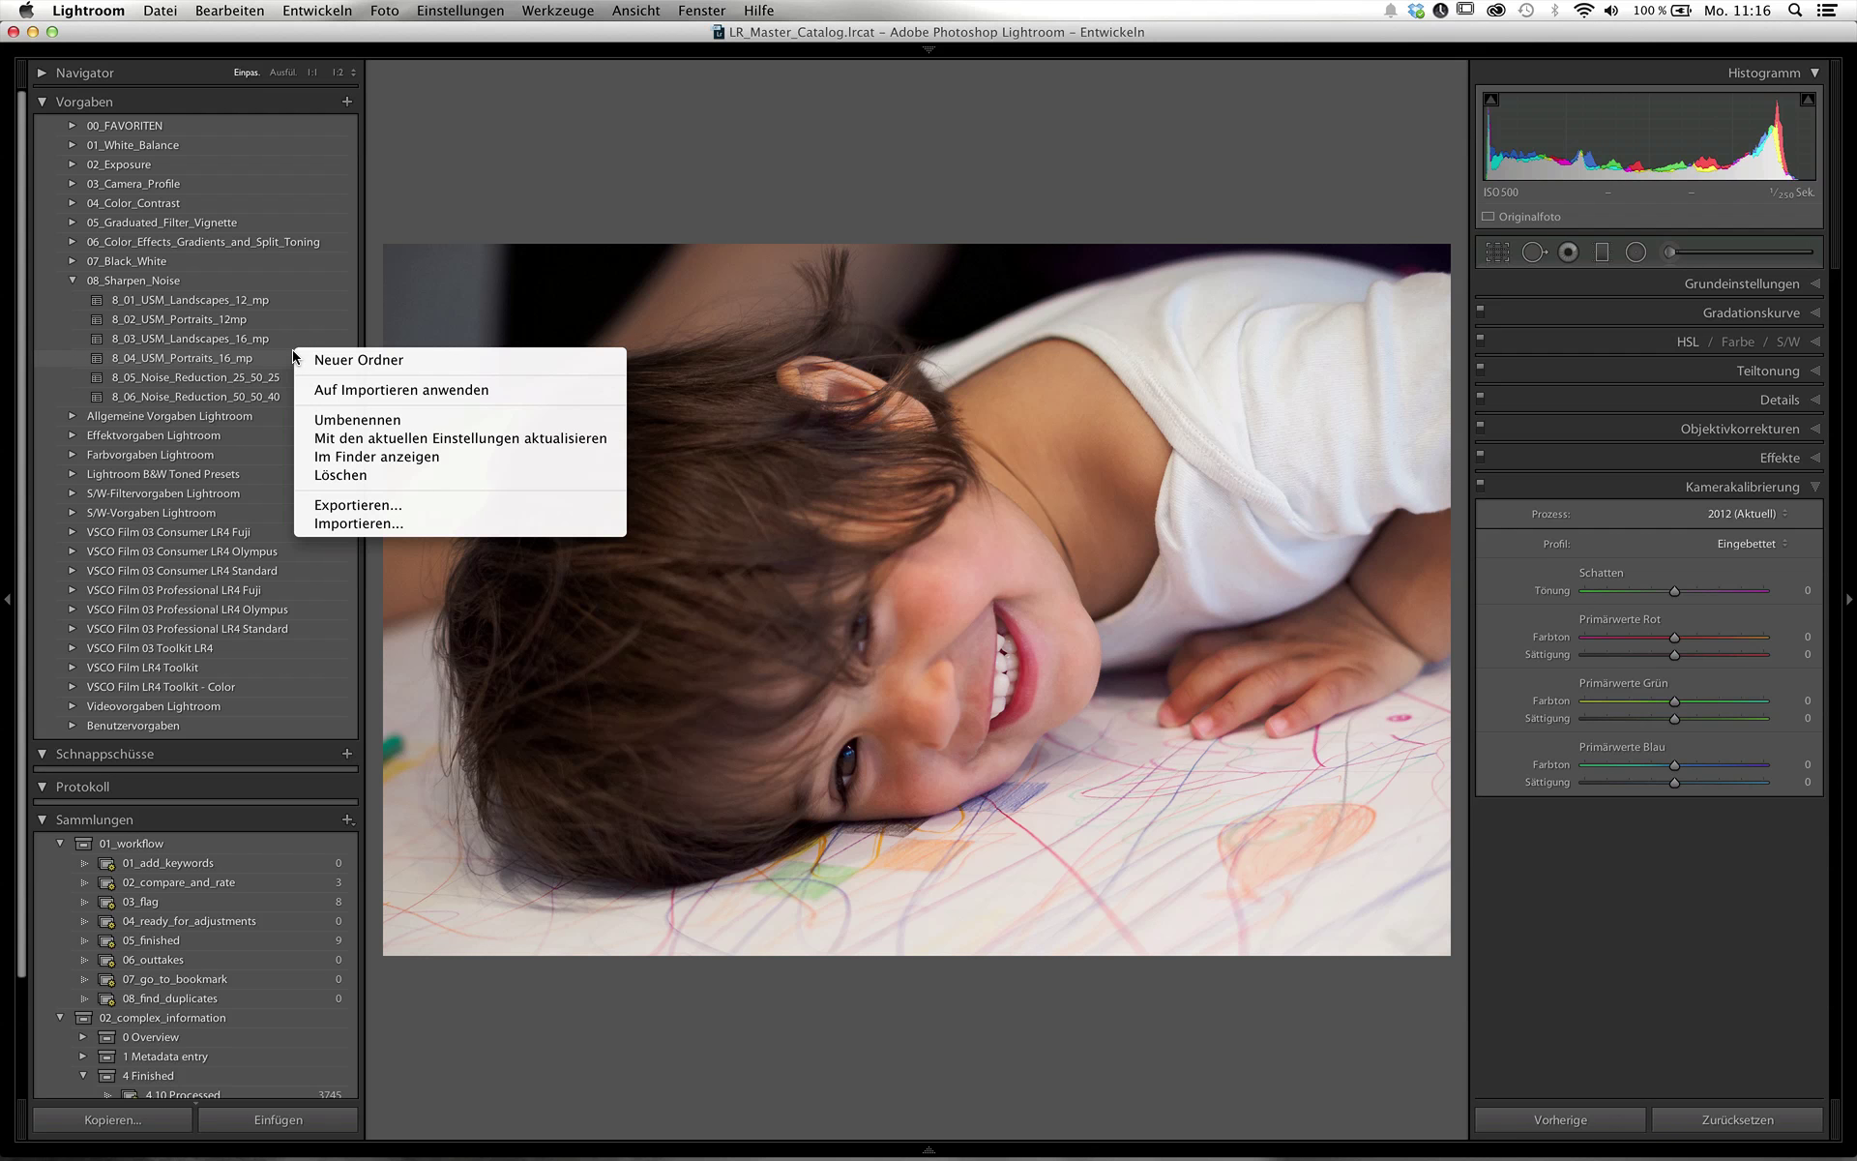
pyautogui.click(226, 342)
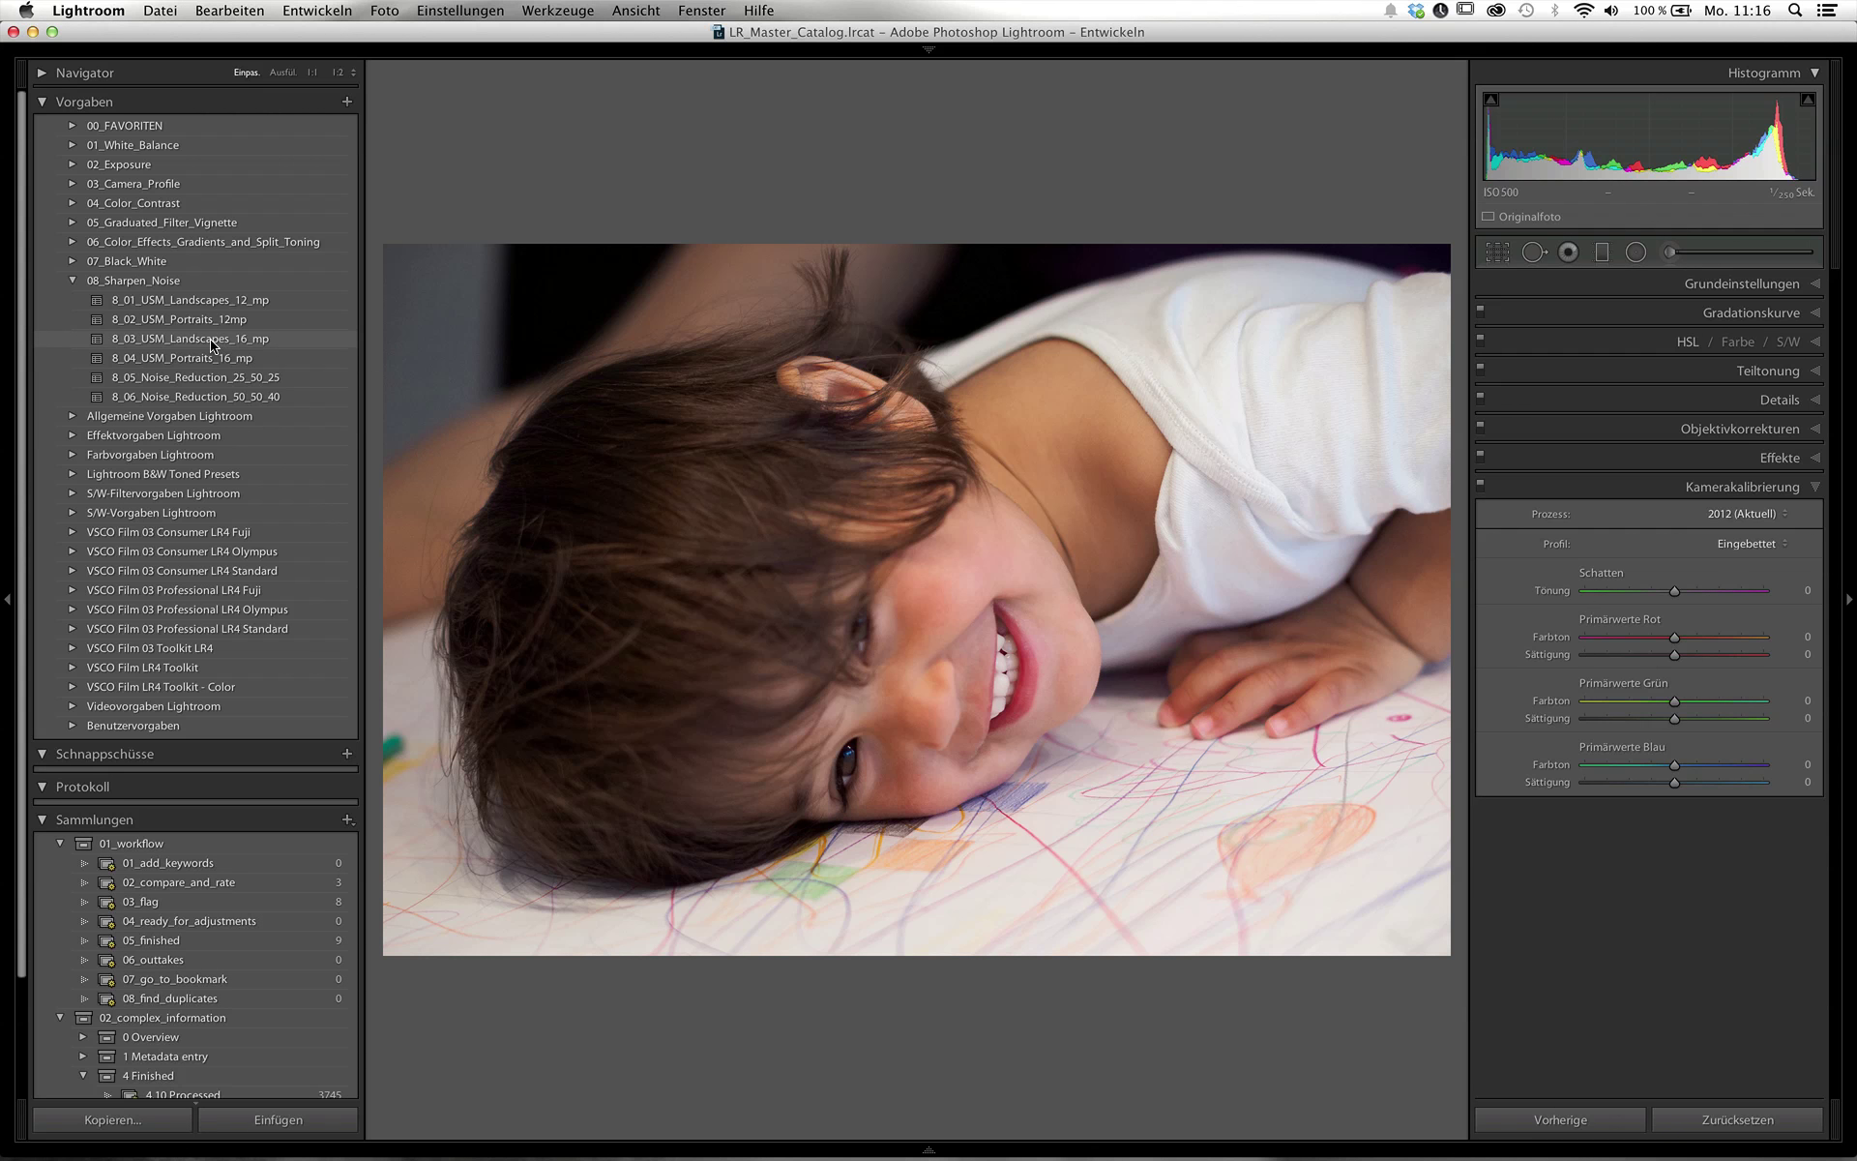
pyautogui.rightClick(213, 344)
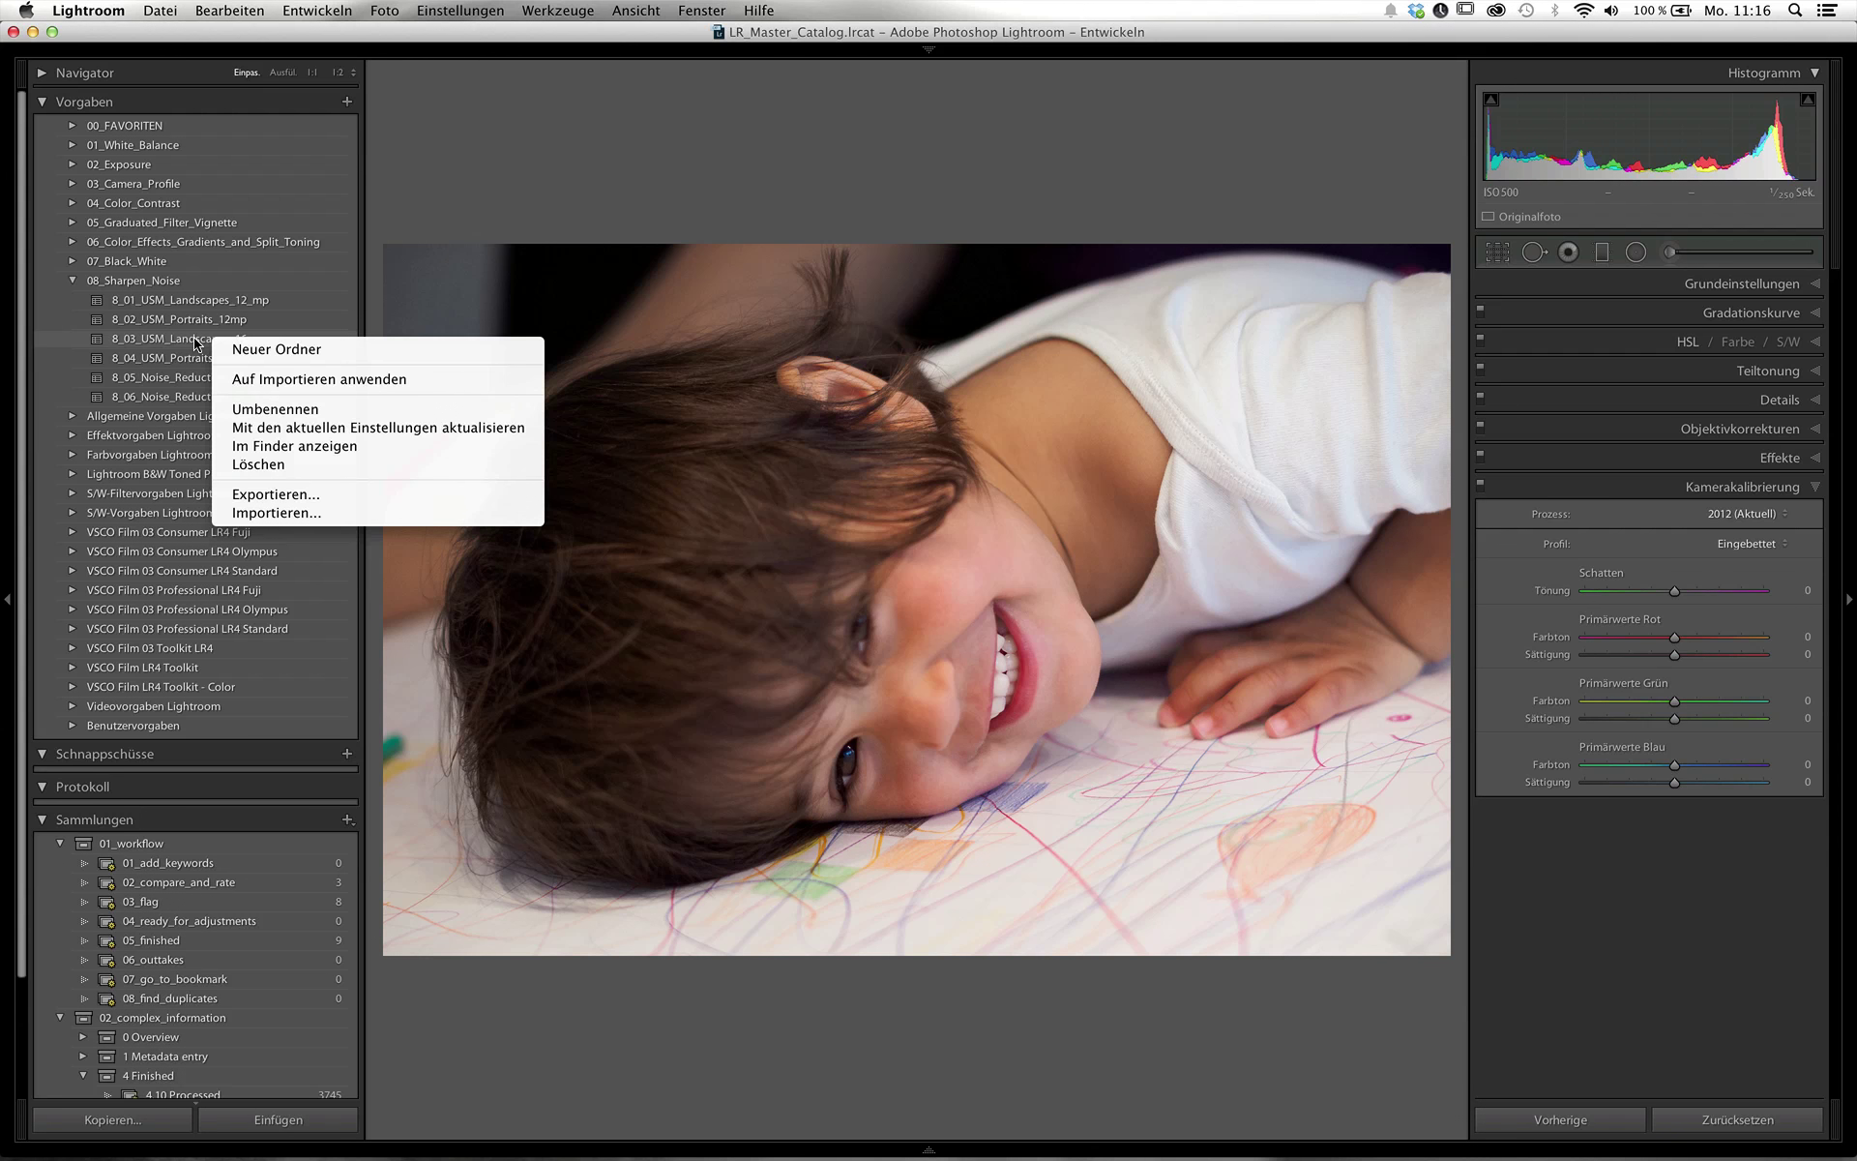
pyautogui.click(329, 447)
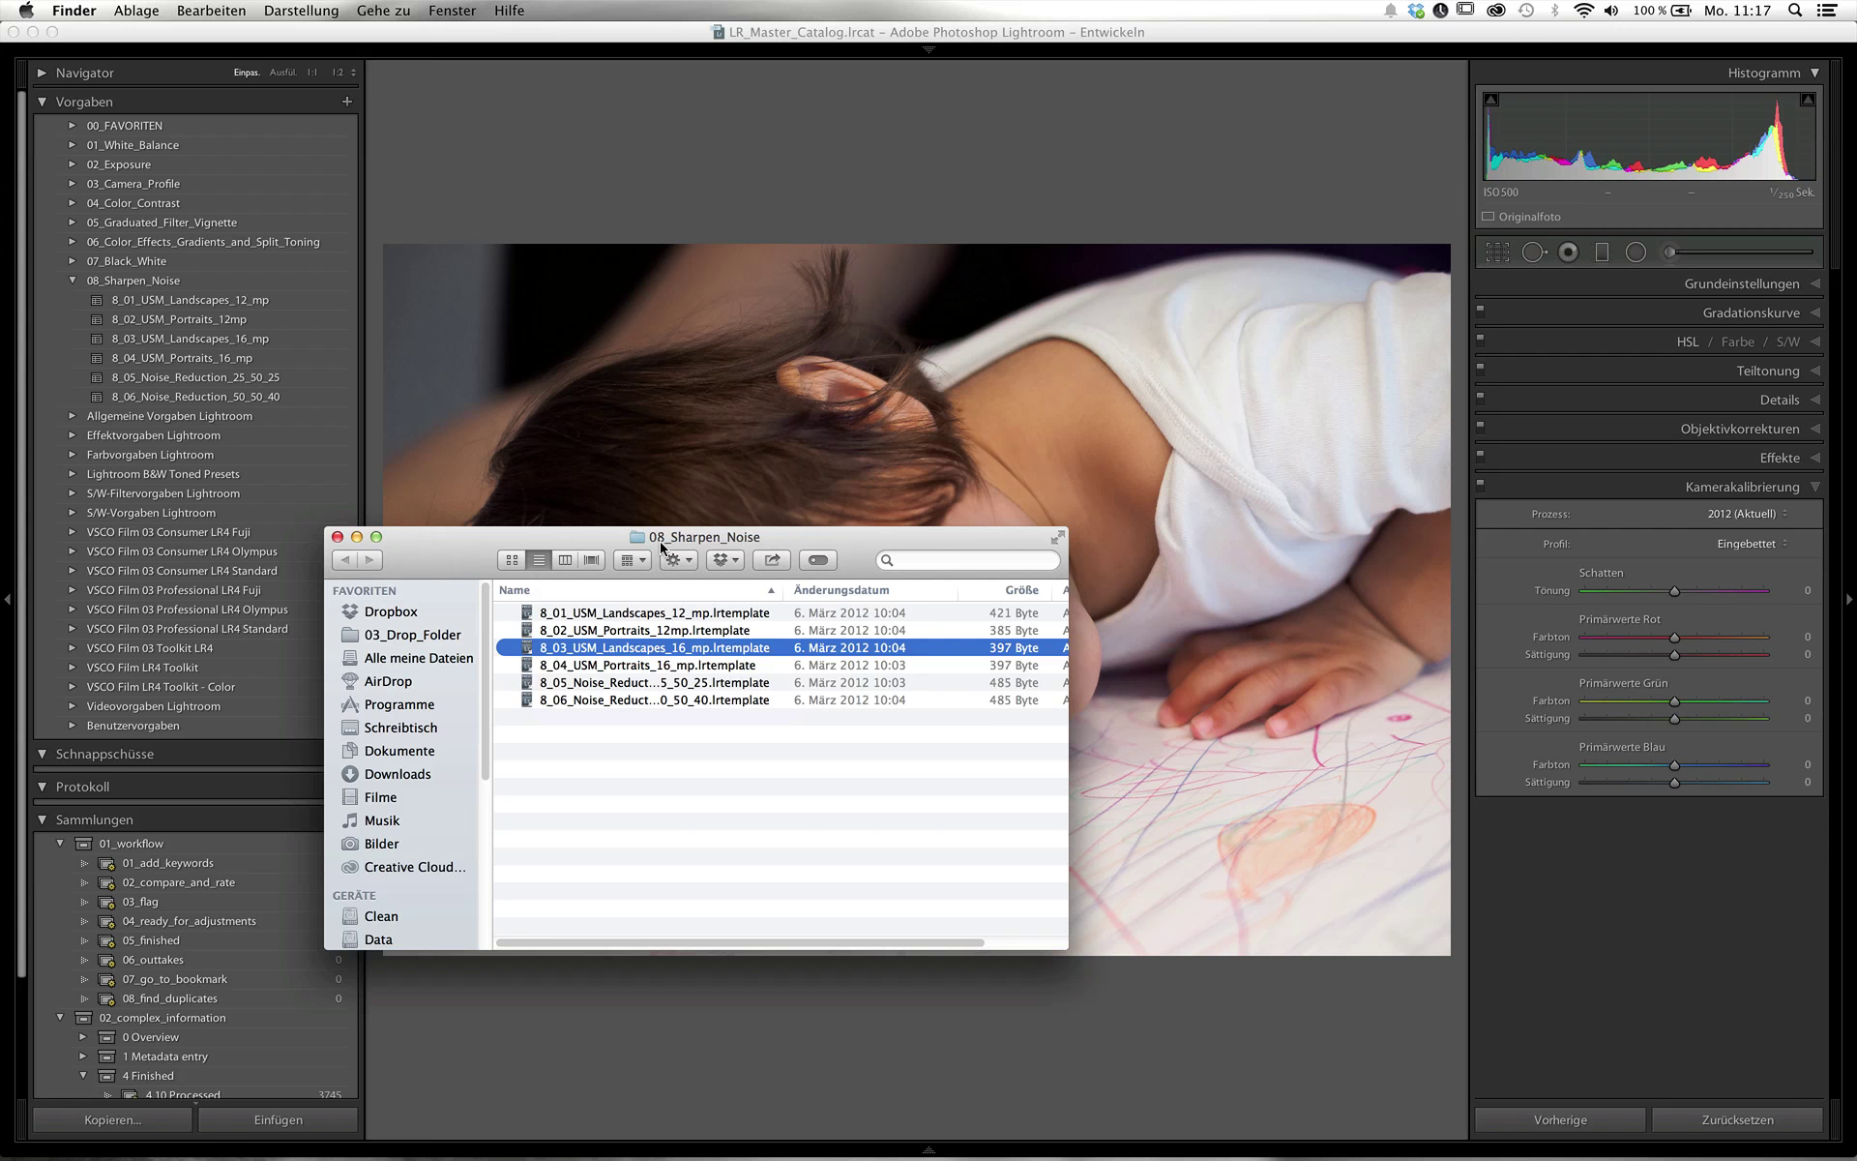
# - Go up to Develop Presets, enlarge the Finder window, and toggle the User Presets and Lightroom-Vorgaben folders
pyautogui.click(710, 755)
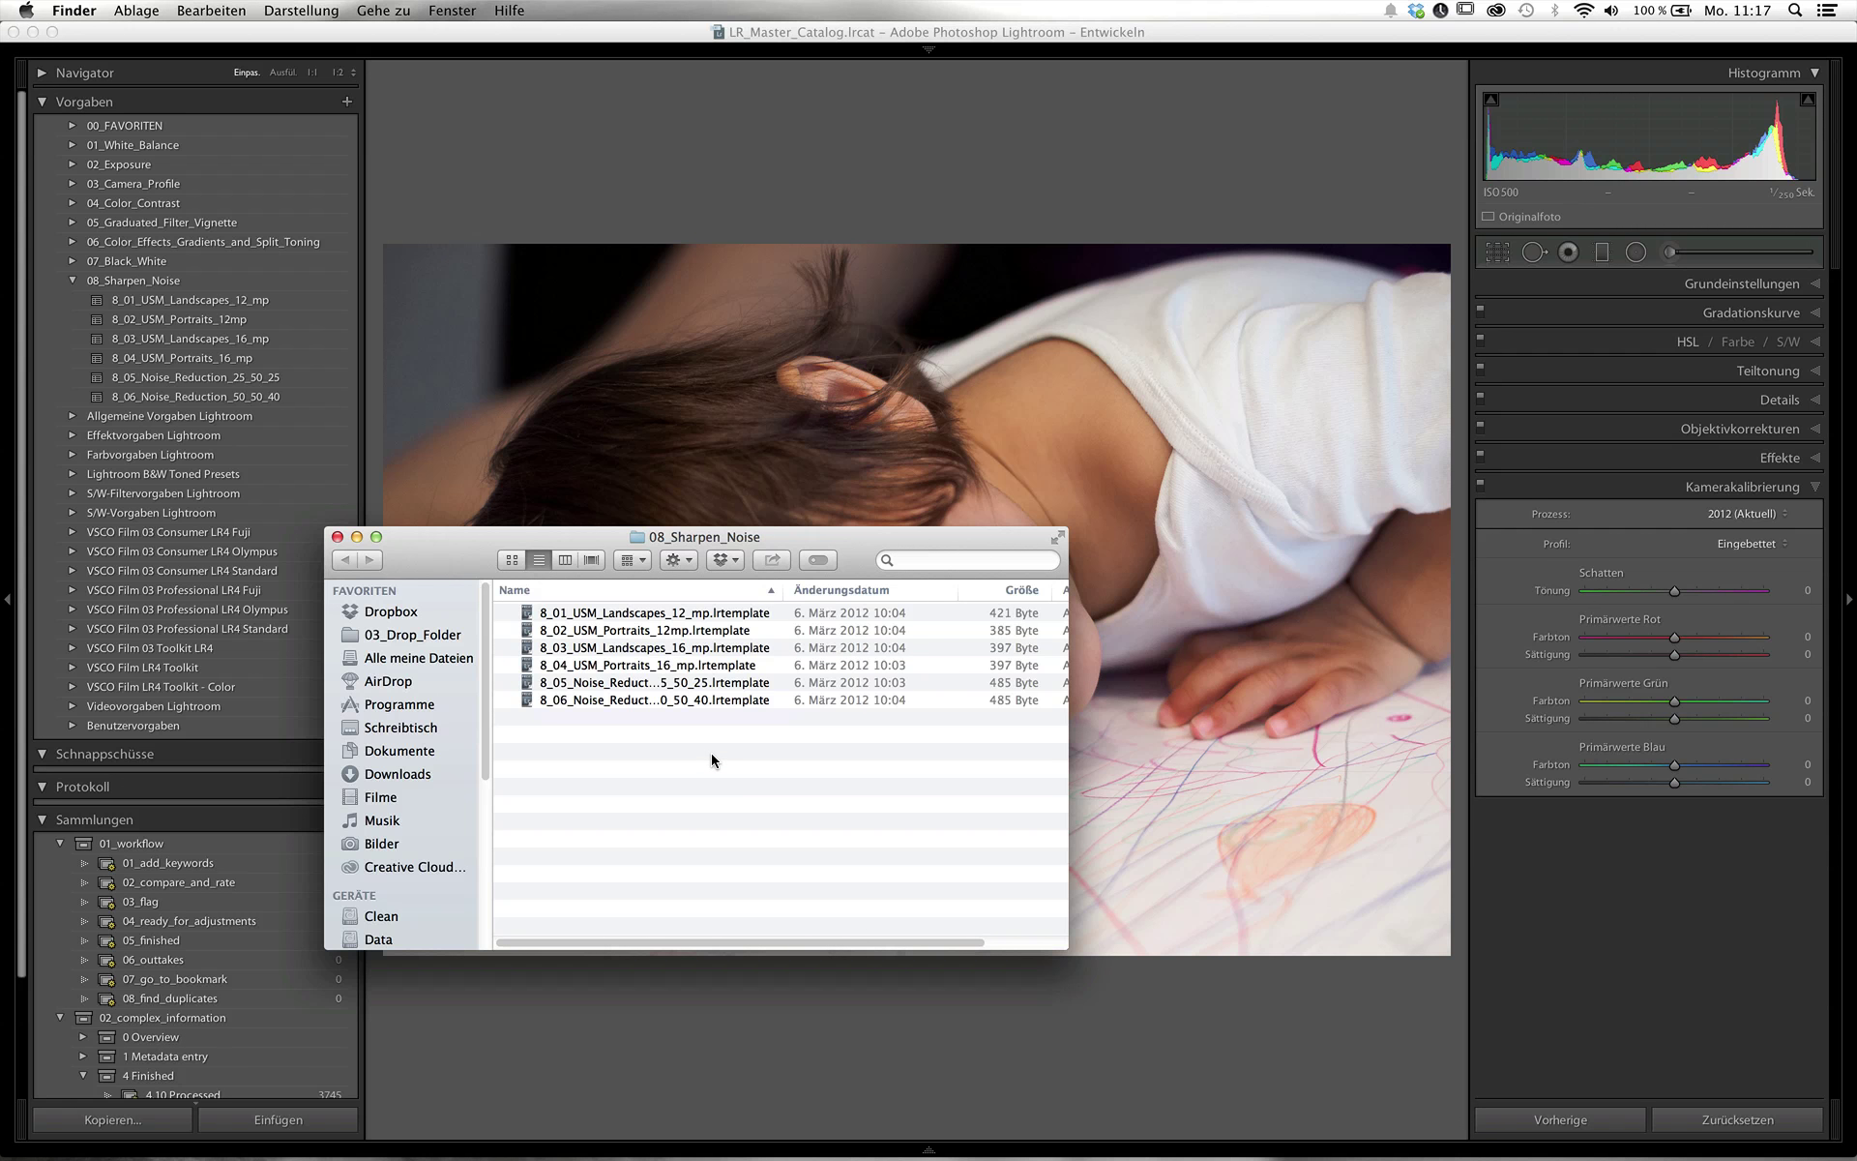
pyautogui.press('super+Up')
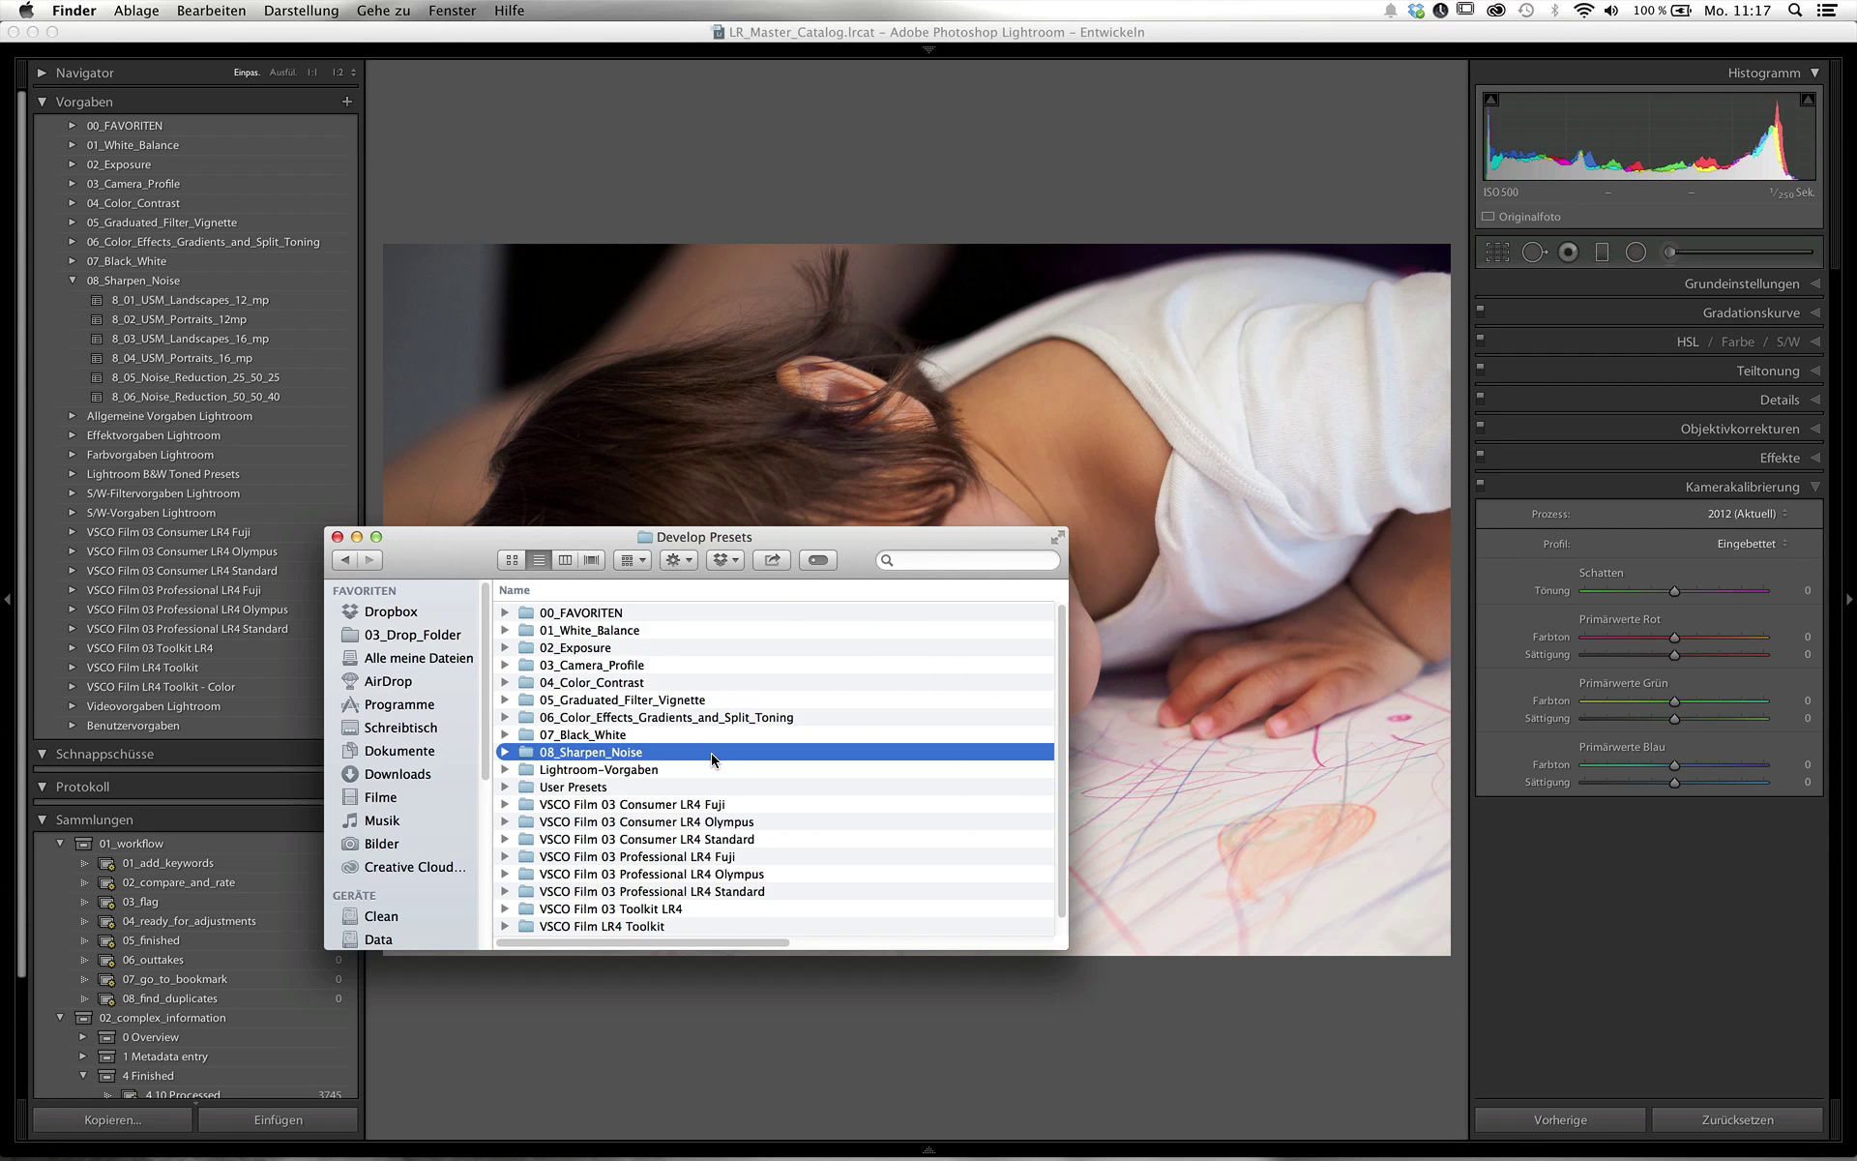
pyautogui.moveTo(859, 560); pyautogui.dragTo(869, 273)
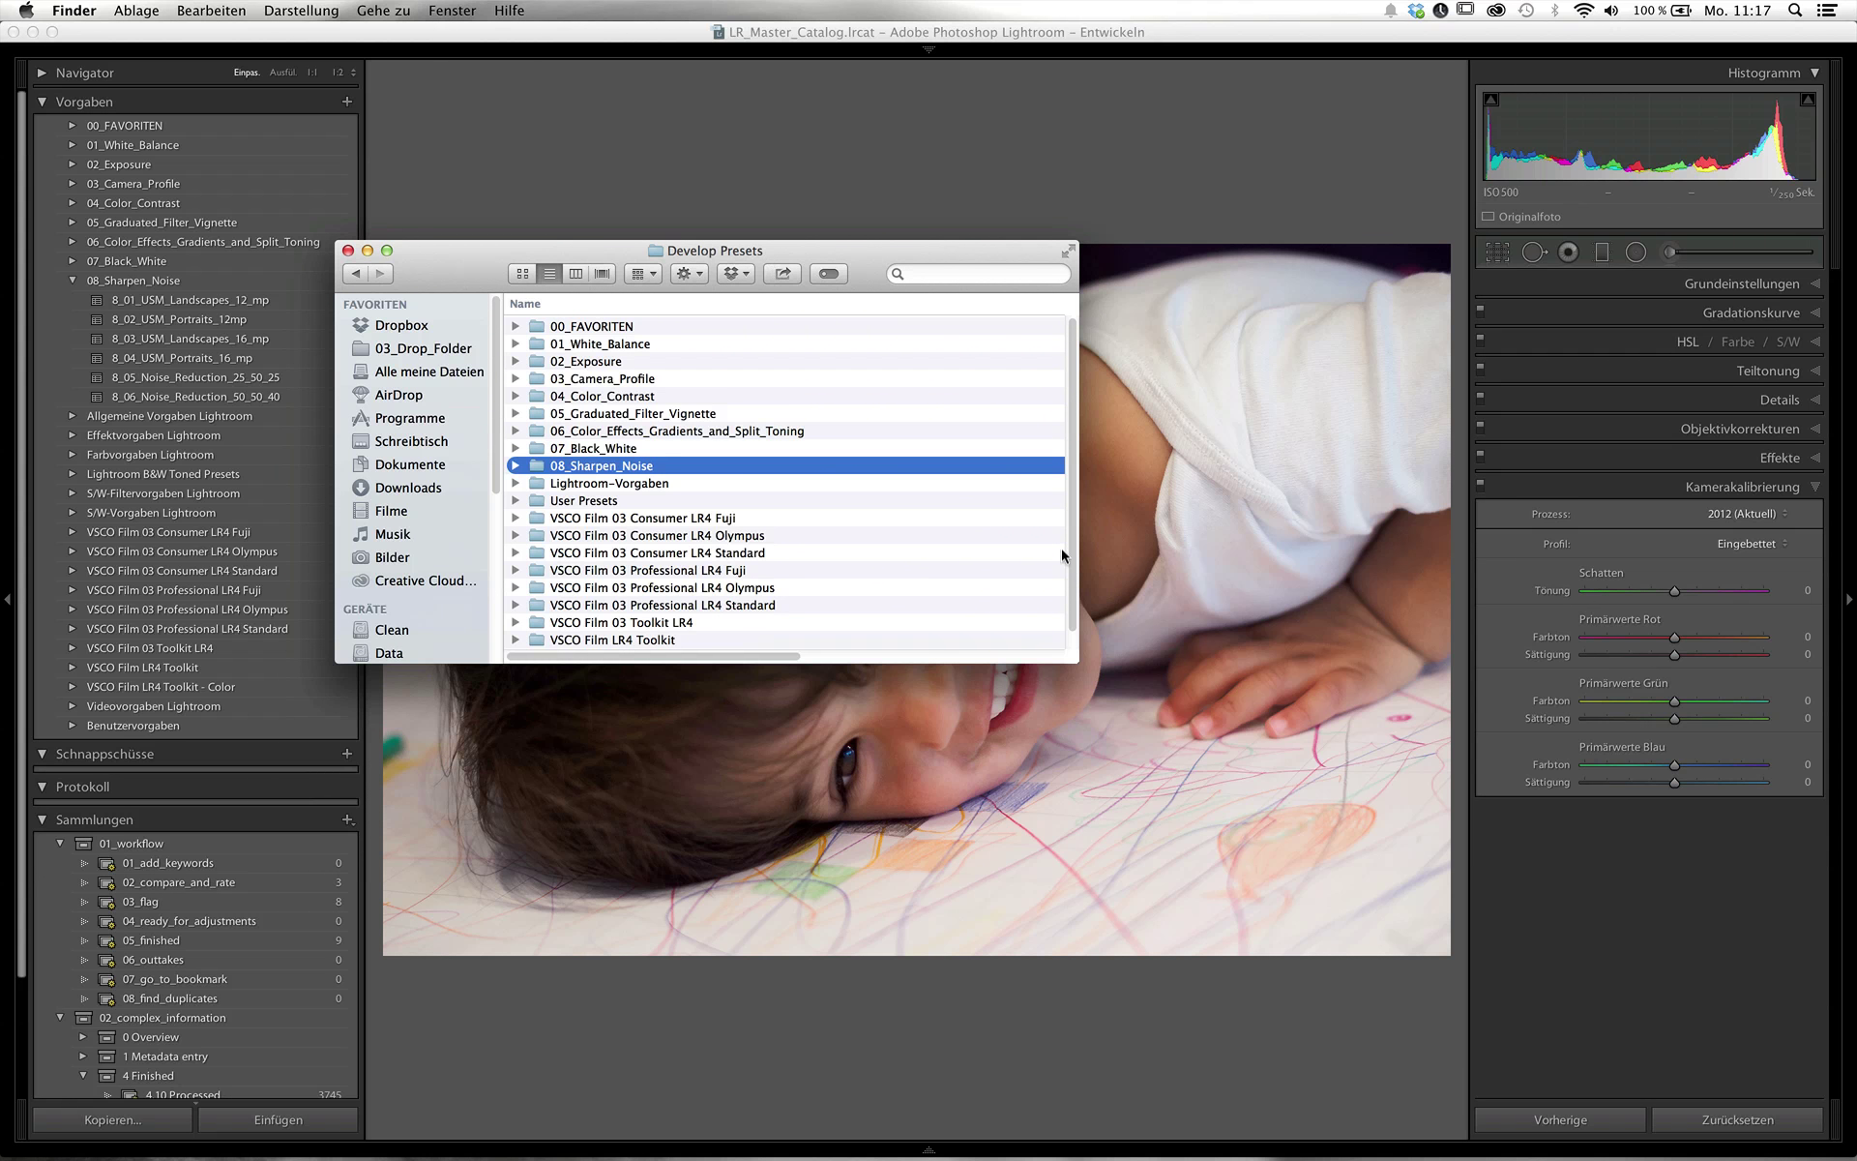
pyautogui.moveTo(1076, 660); pyautogui.dragTo(1133, 927)
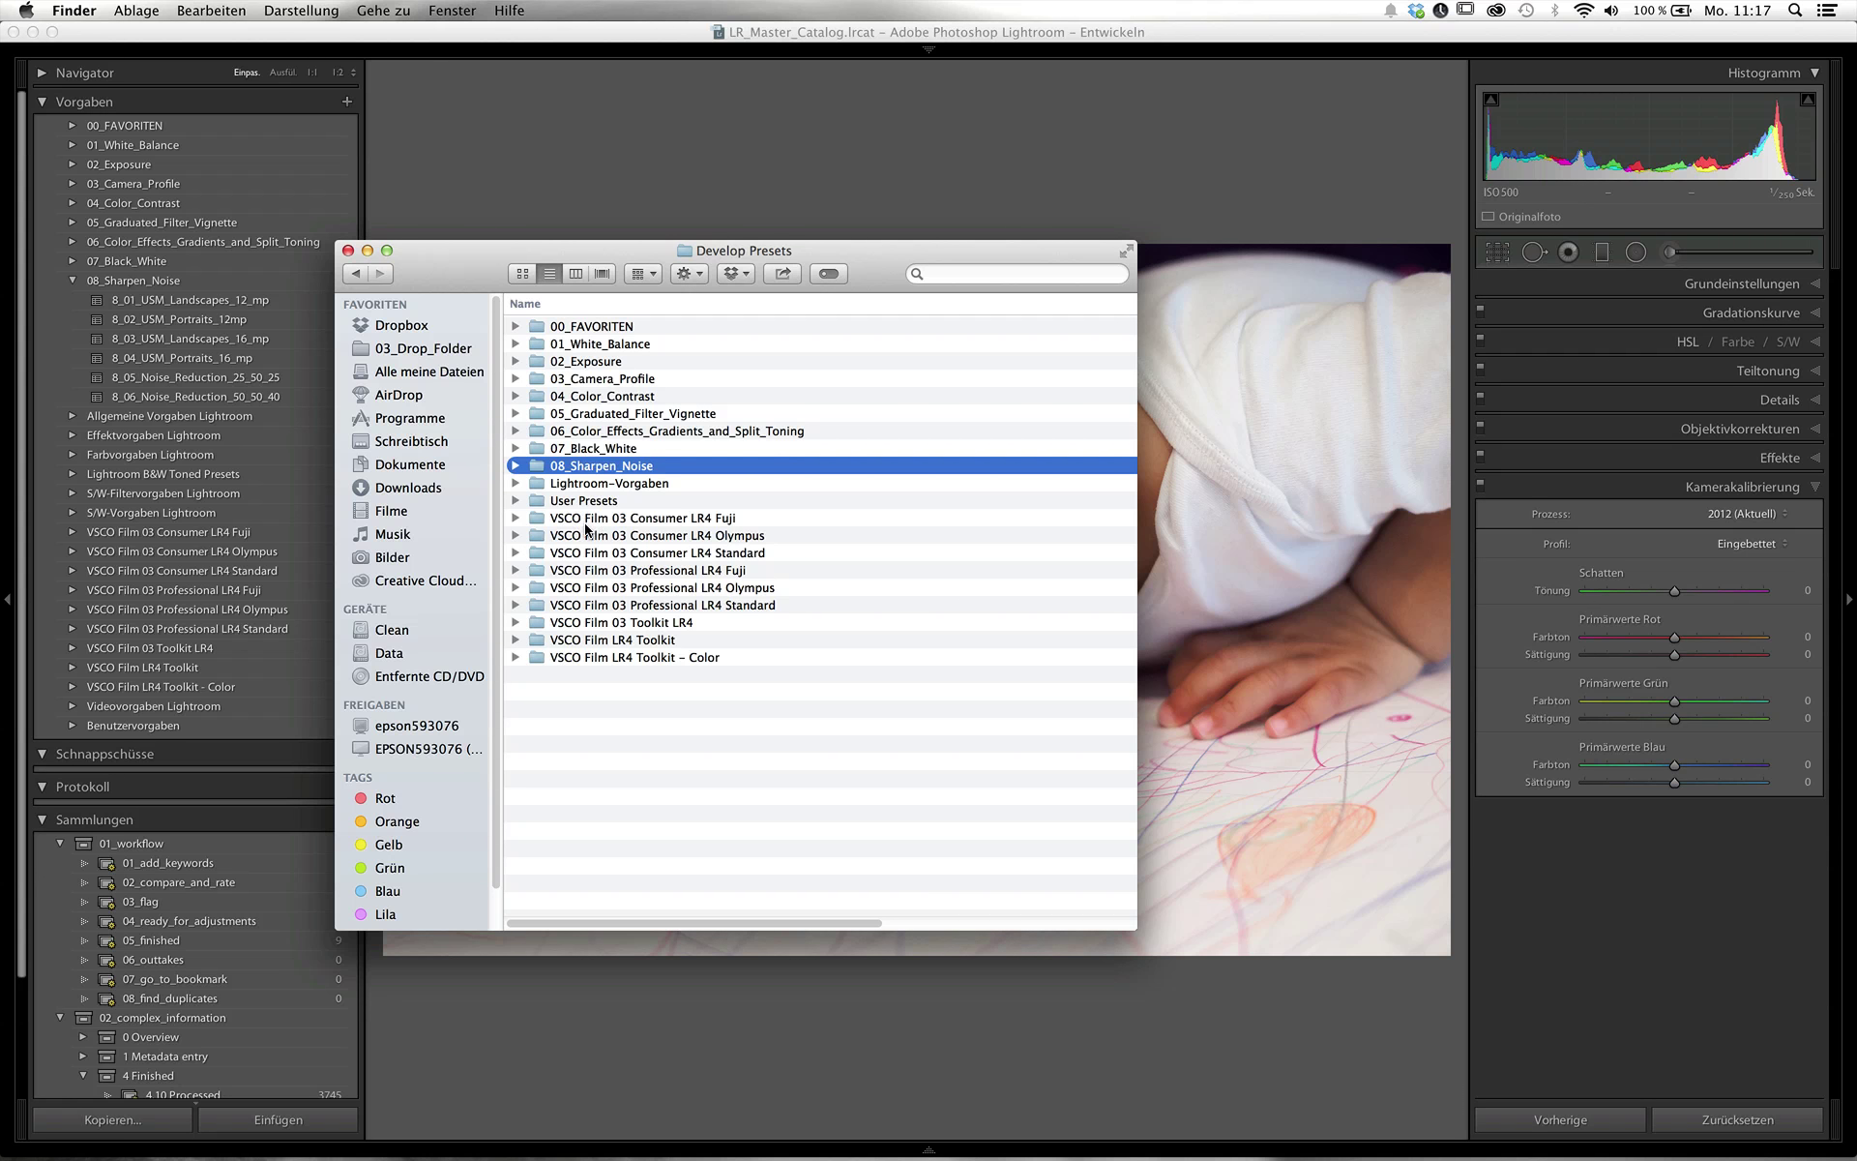
pyautogui.click(515, 500)
pyautogui.click(516, 483)
# - Reveal the 8_04_USM_Portraits_16_mp preset file in Finder
pyautogui.click(348, 250)
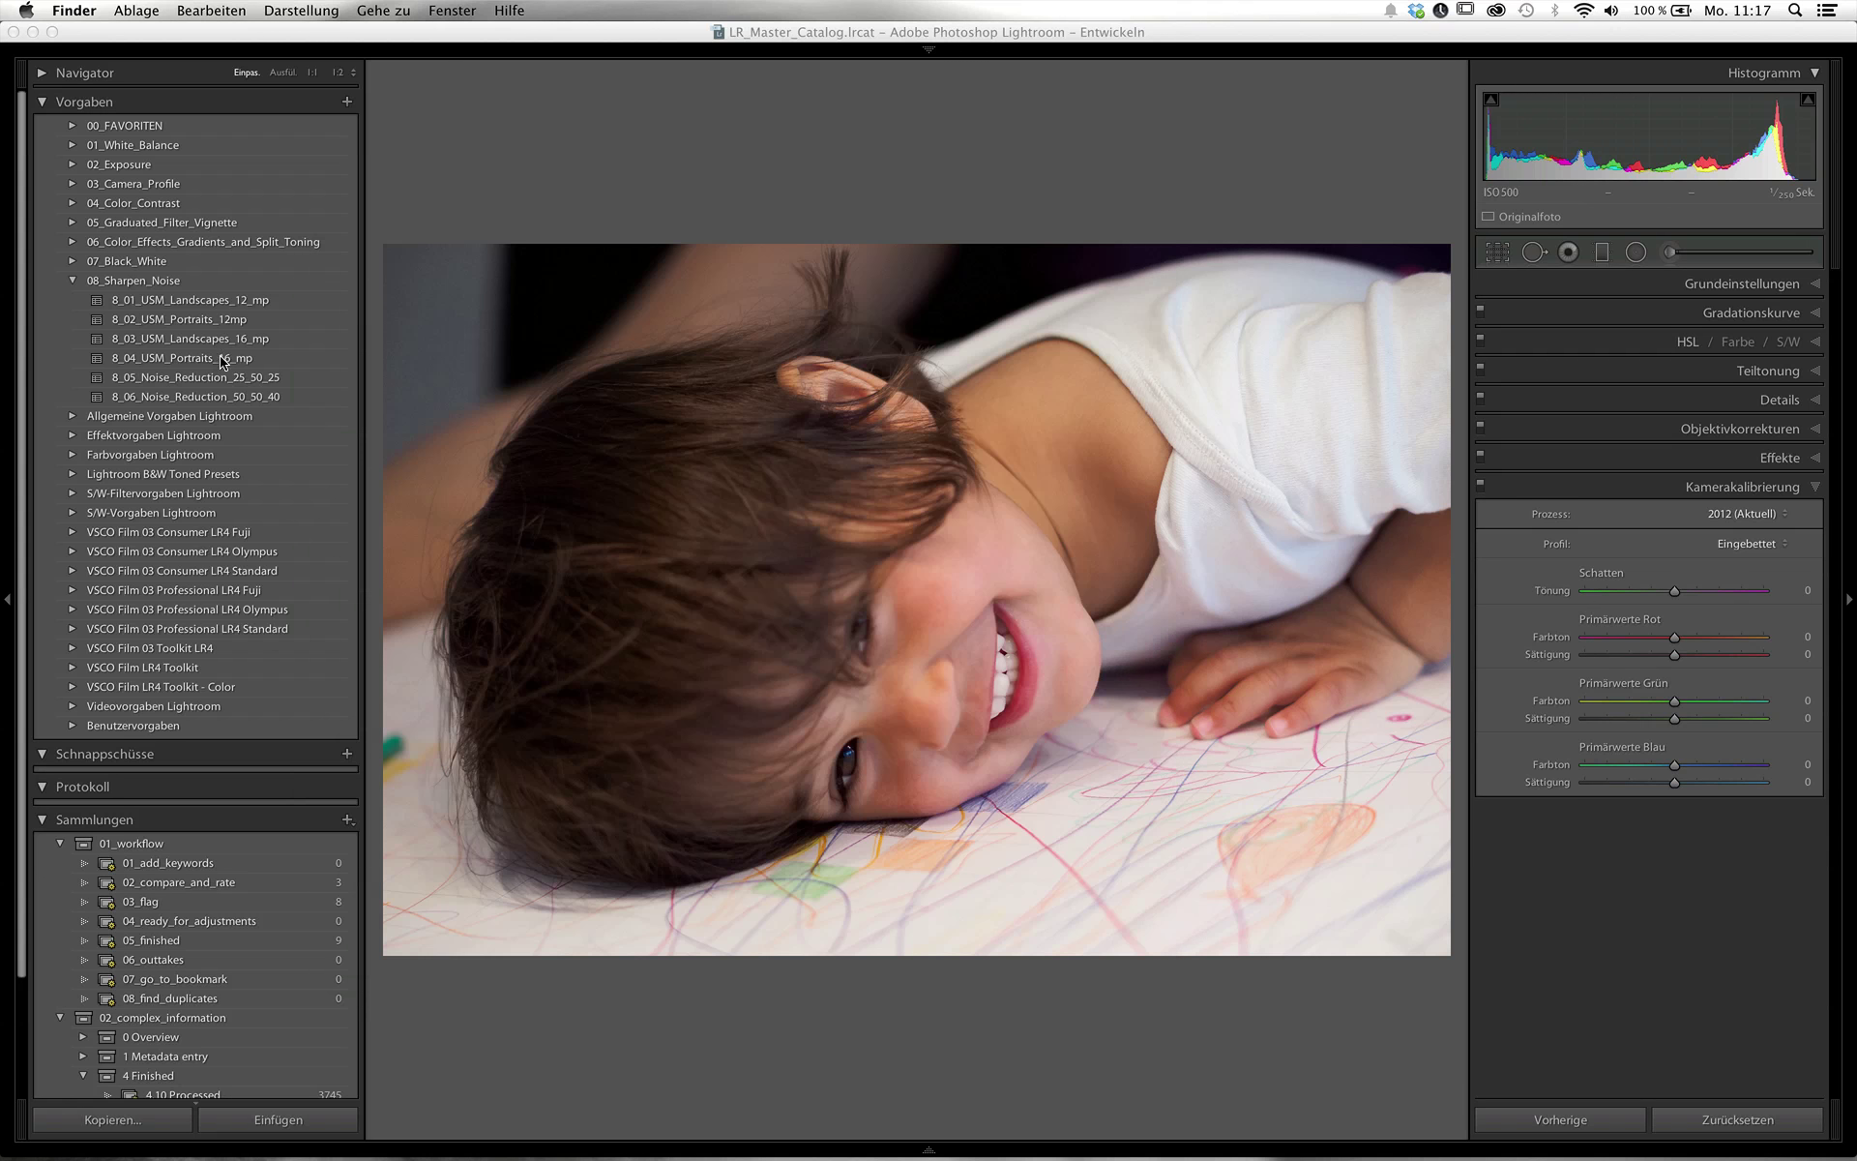
pyautogui.rightClick(221, 362)
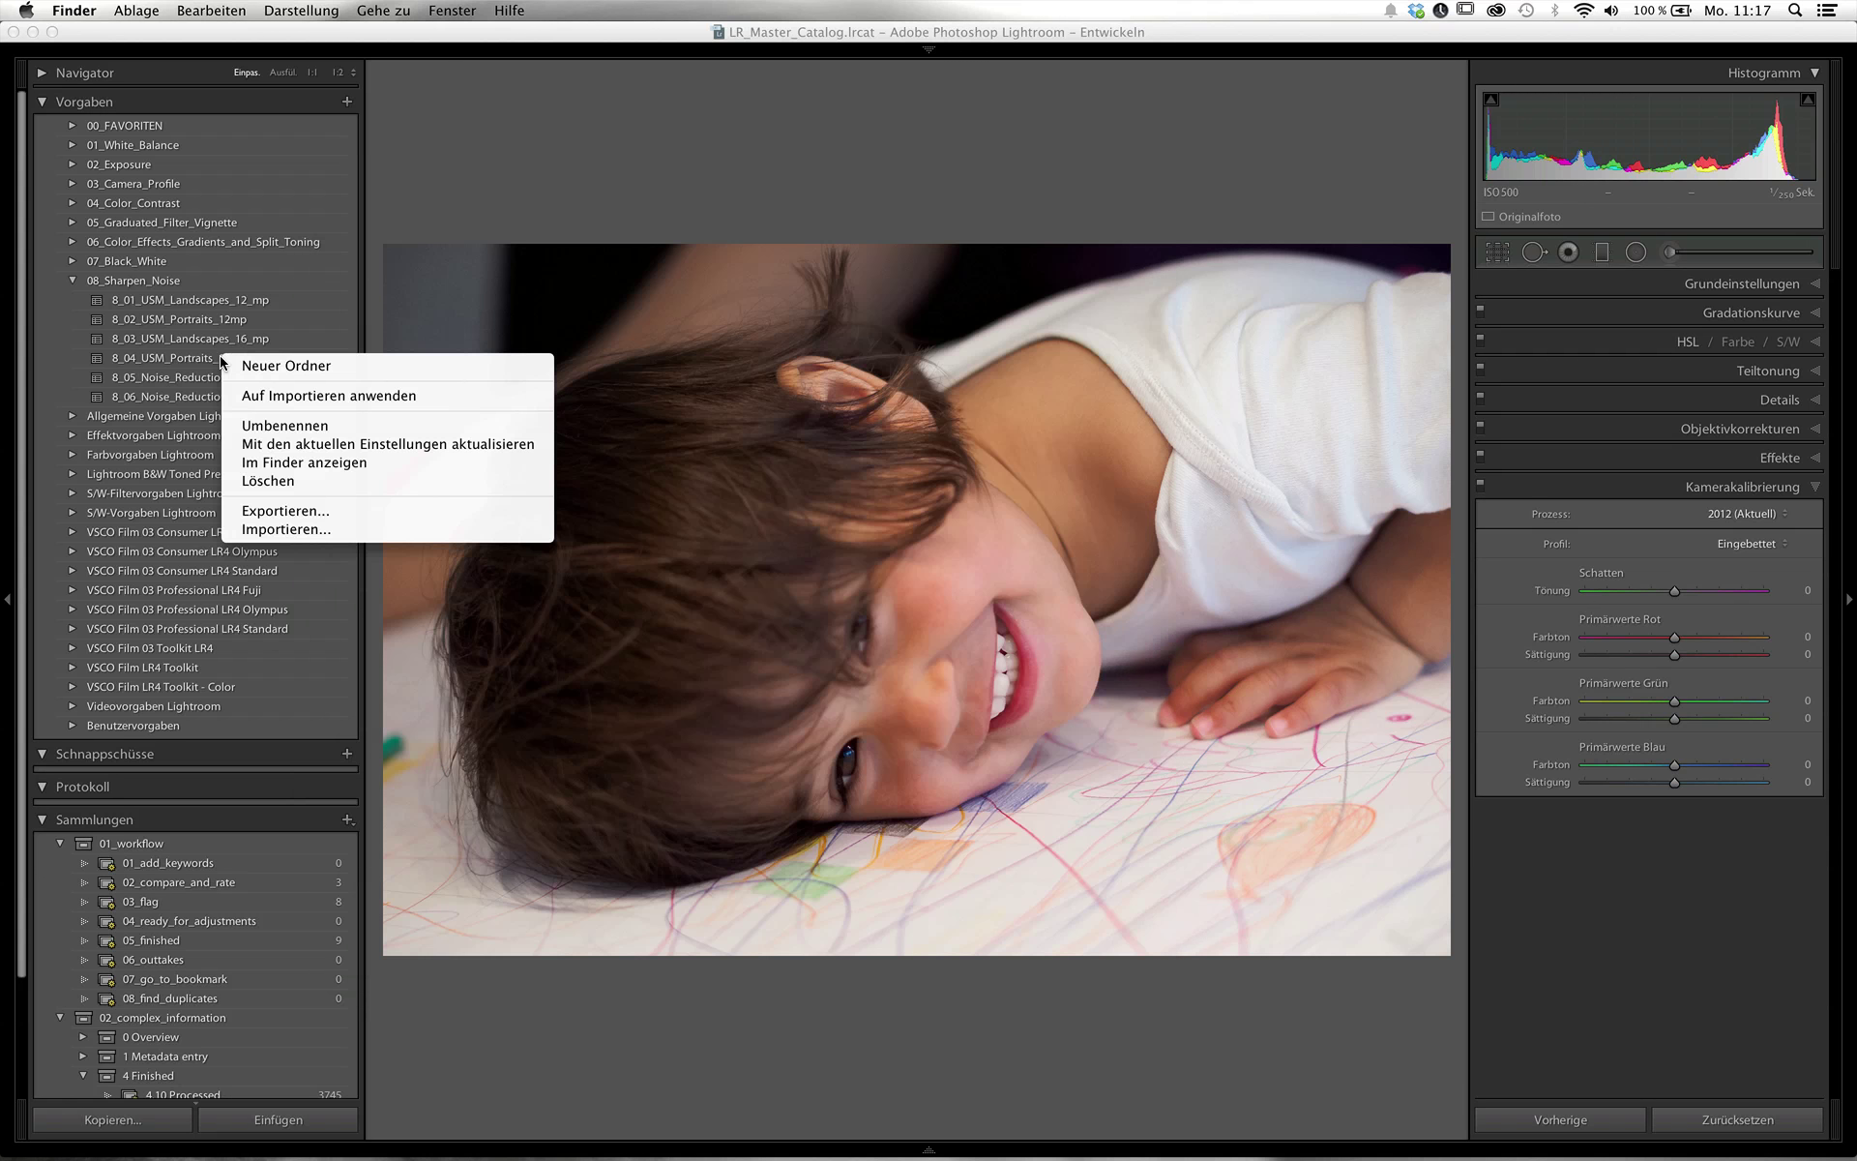
pyautogui.click(319, 462)
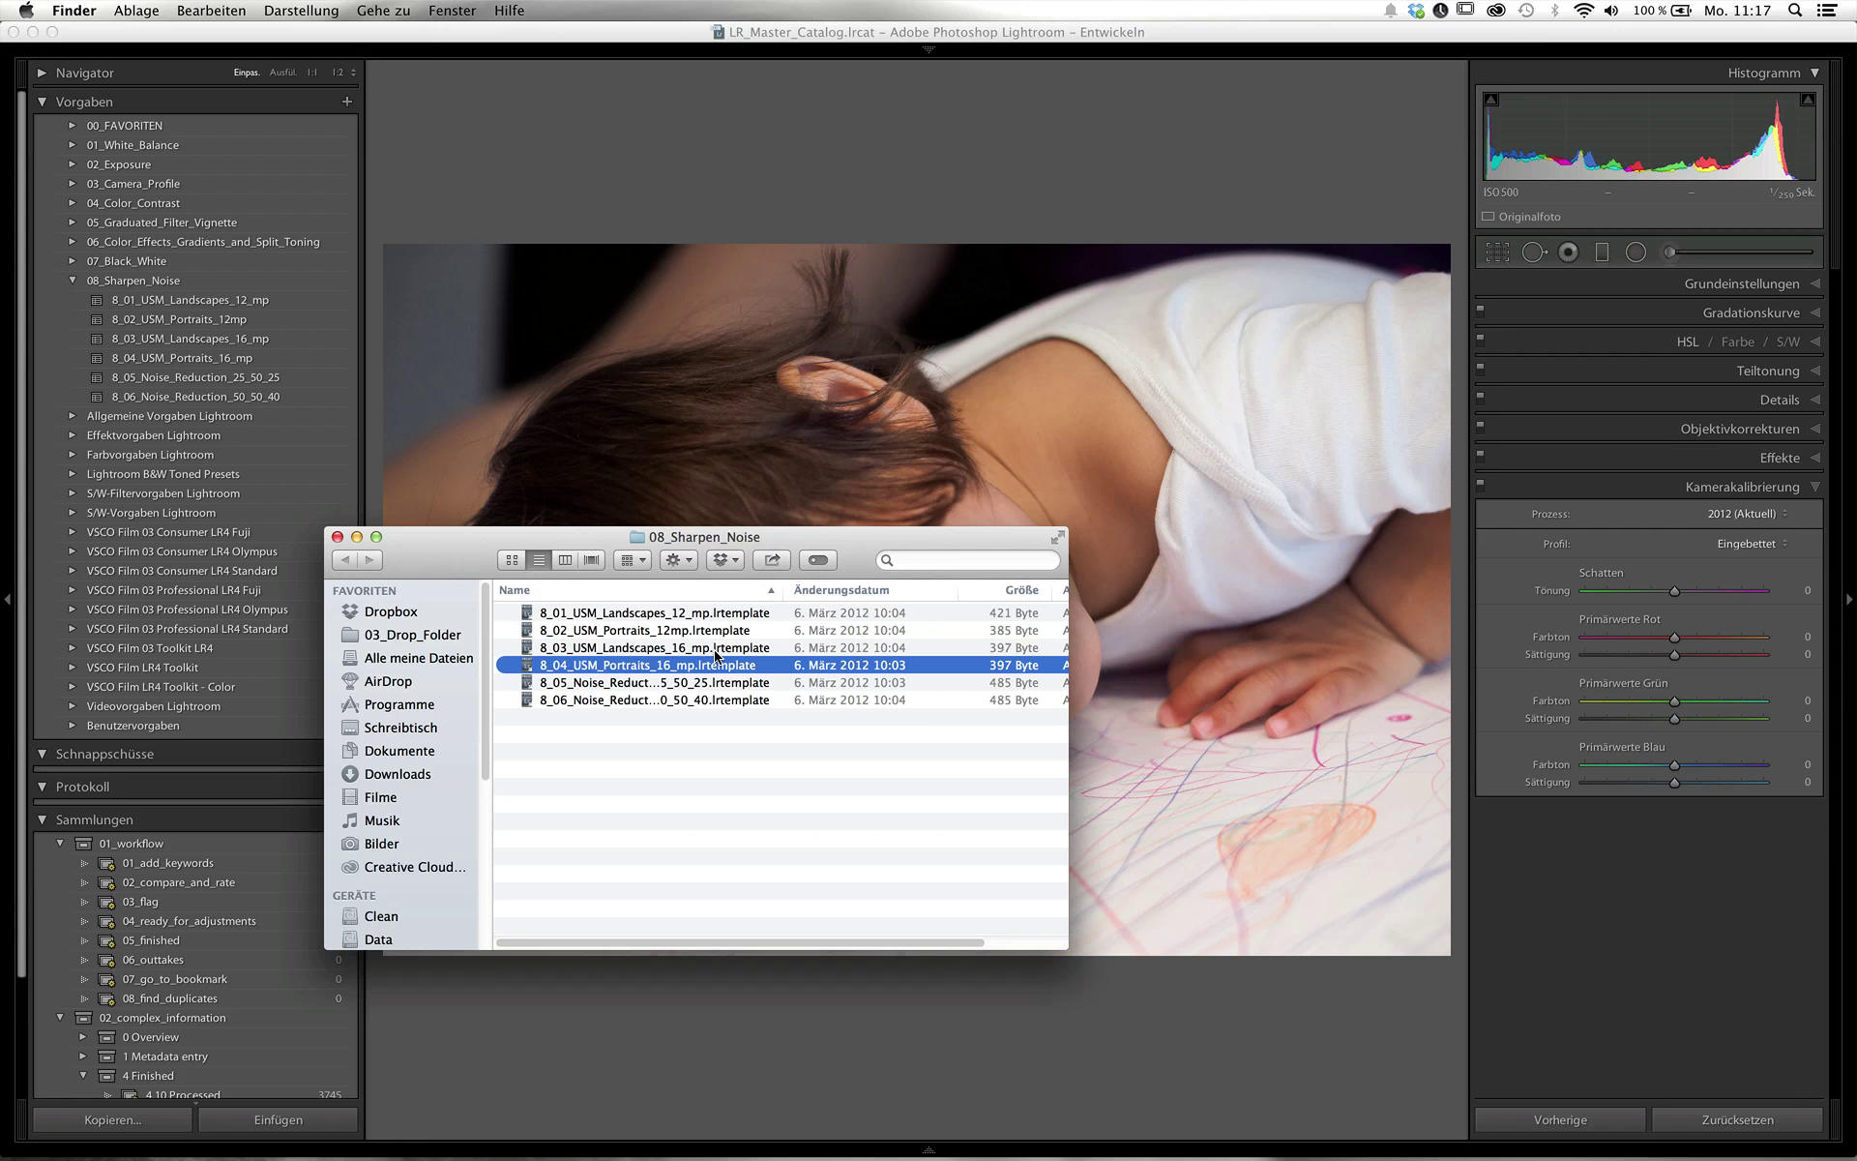
# - Go up to Develop Presets, enlarge the window to see all folders, then close it
pyautogui.press('super+Up')
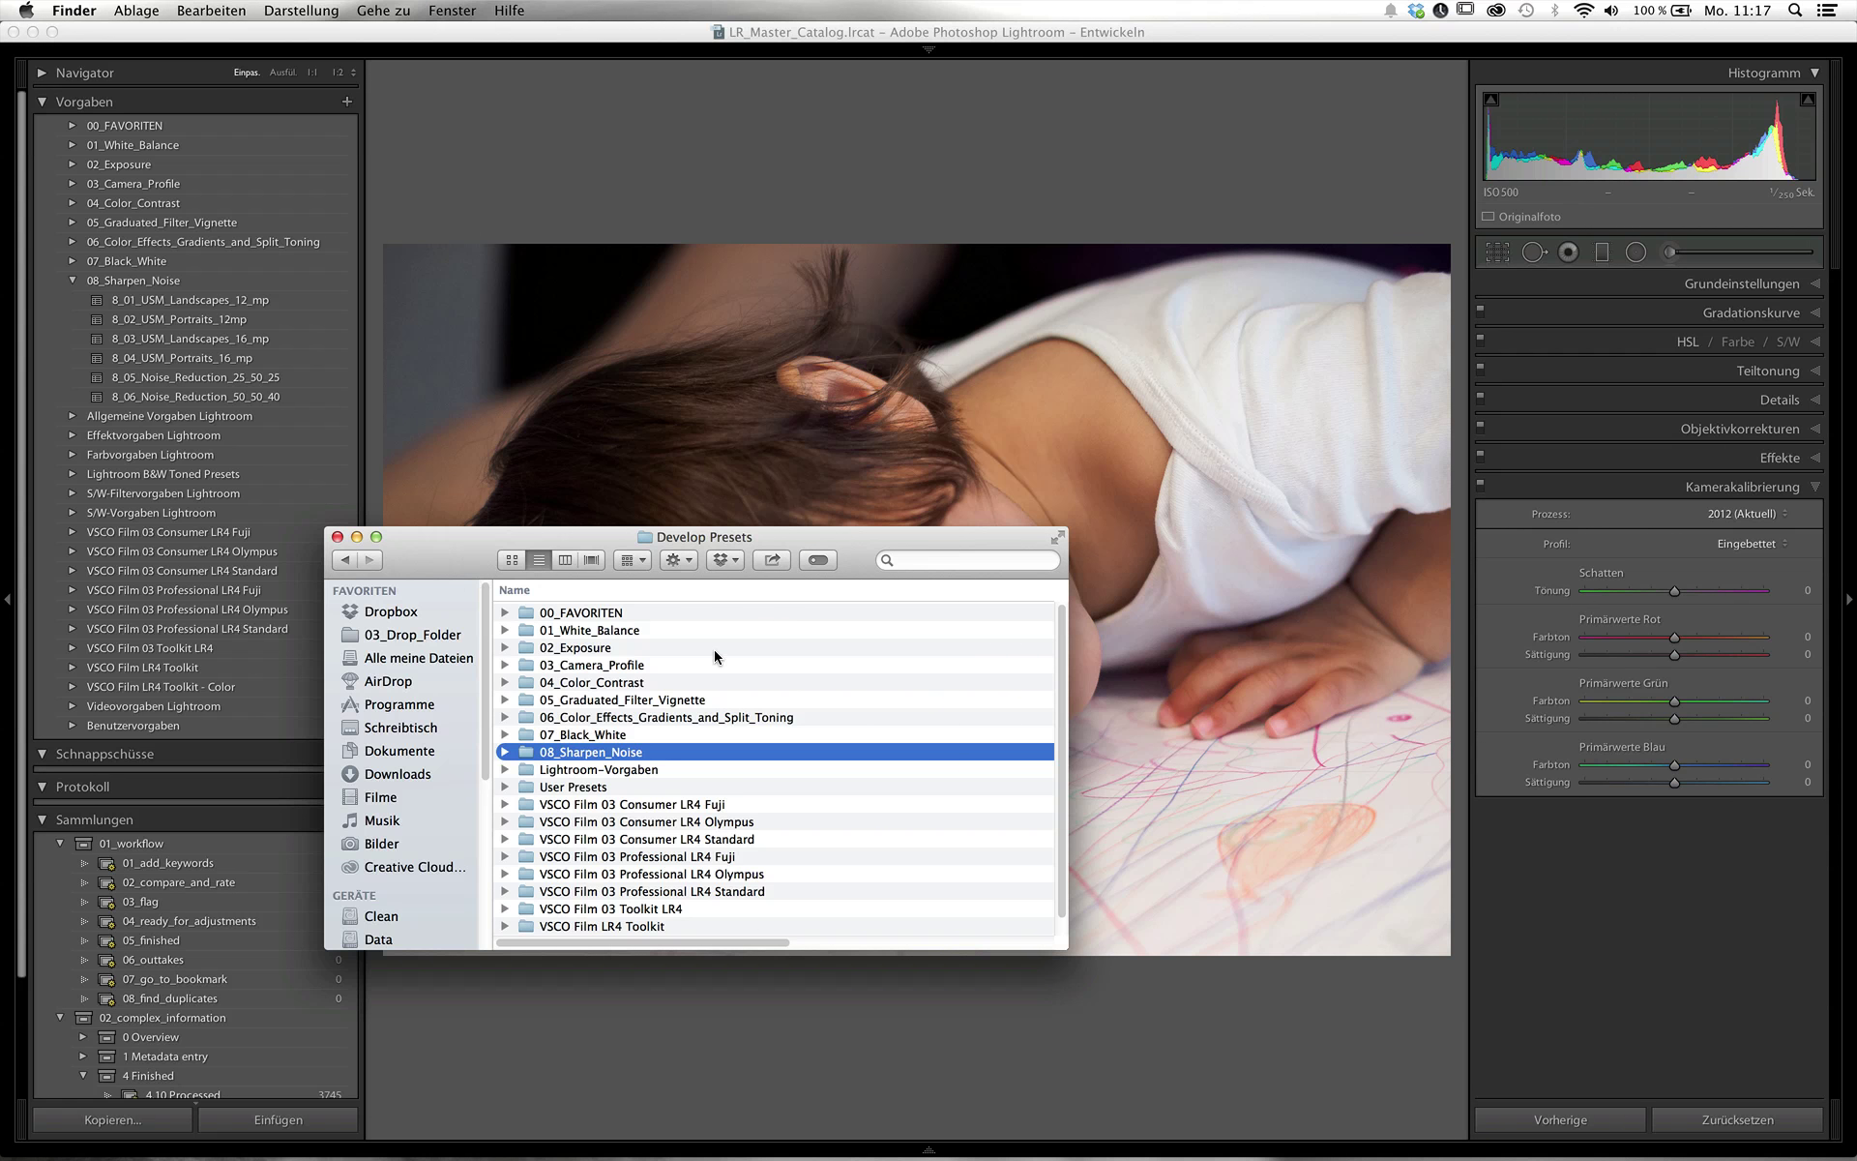
pyautogui.moveTo(1067, 948); pyautogui.dragTo(1120, 1090)
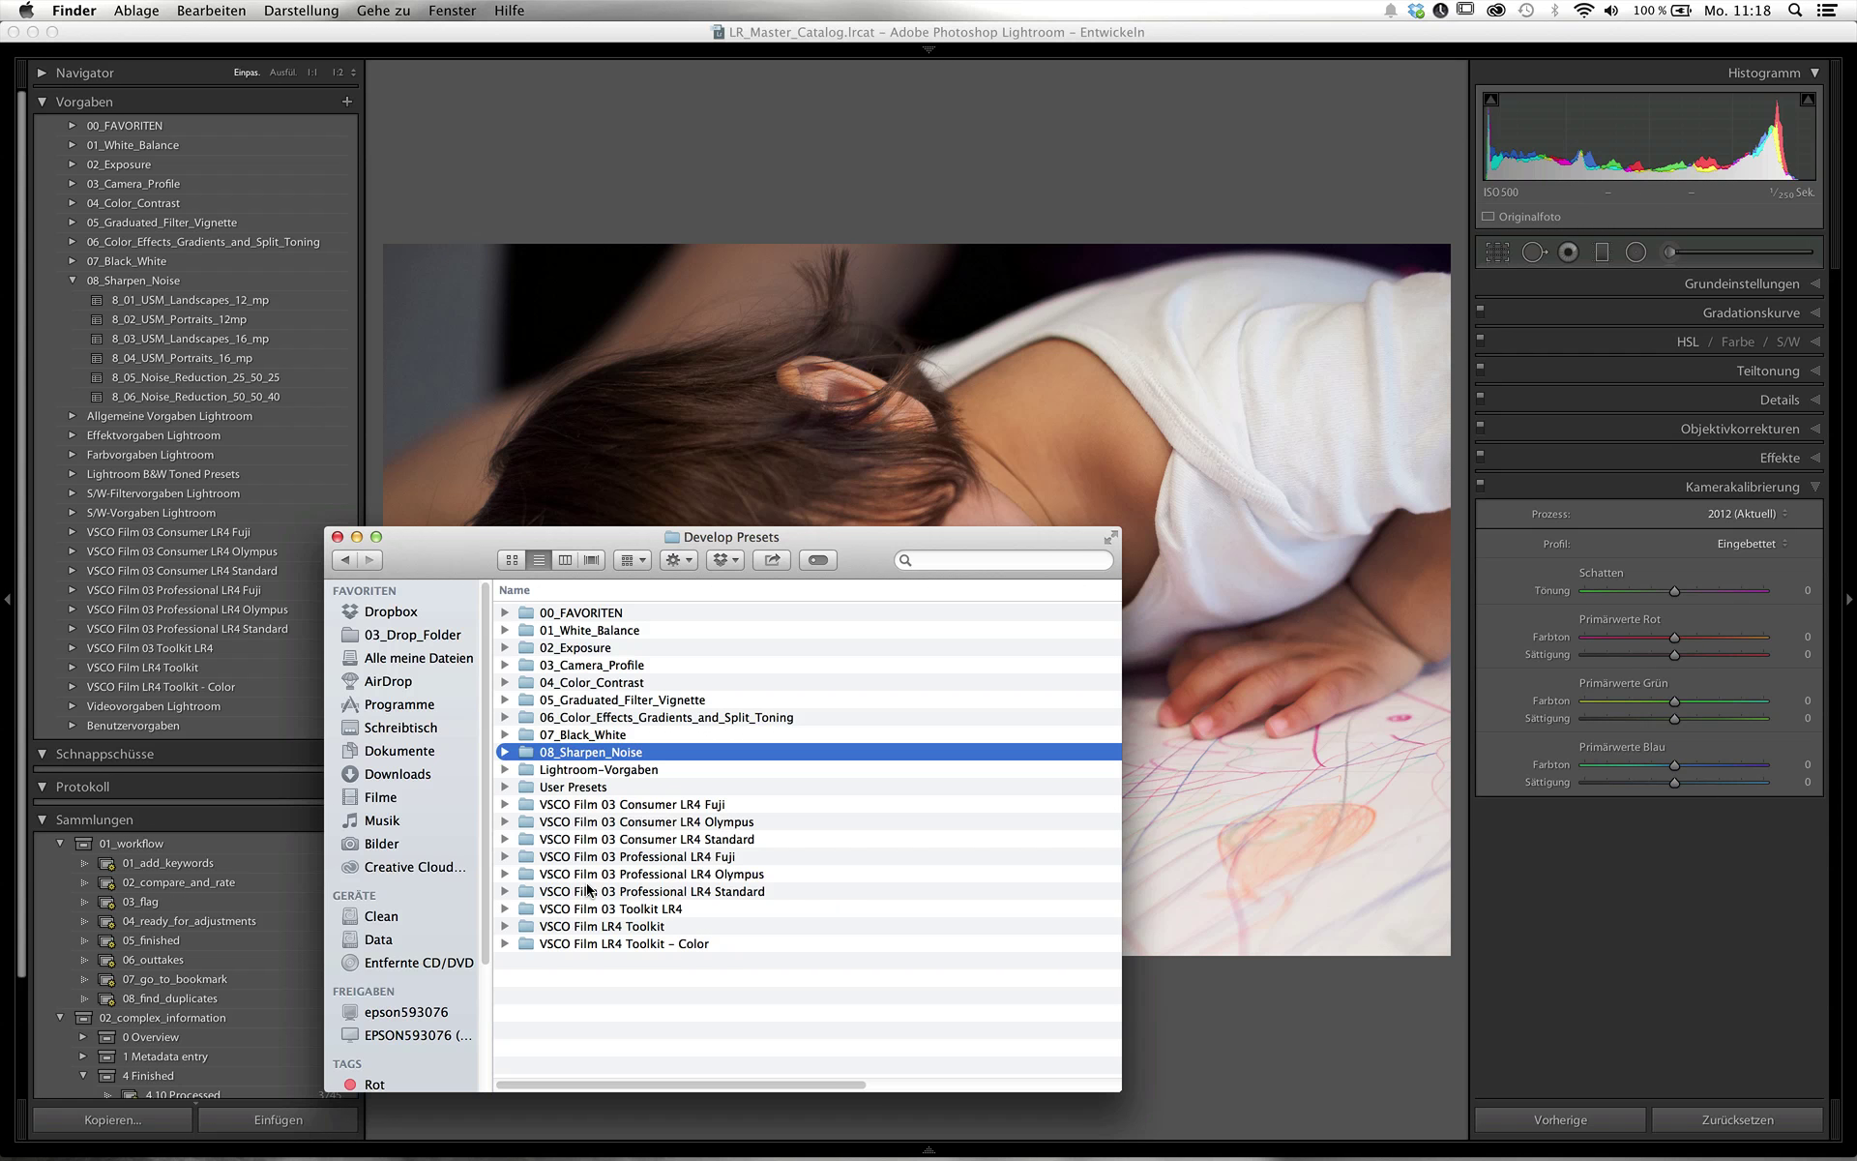
pyautogui.click(338, 537)
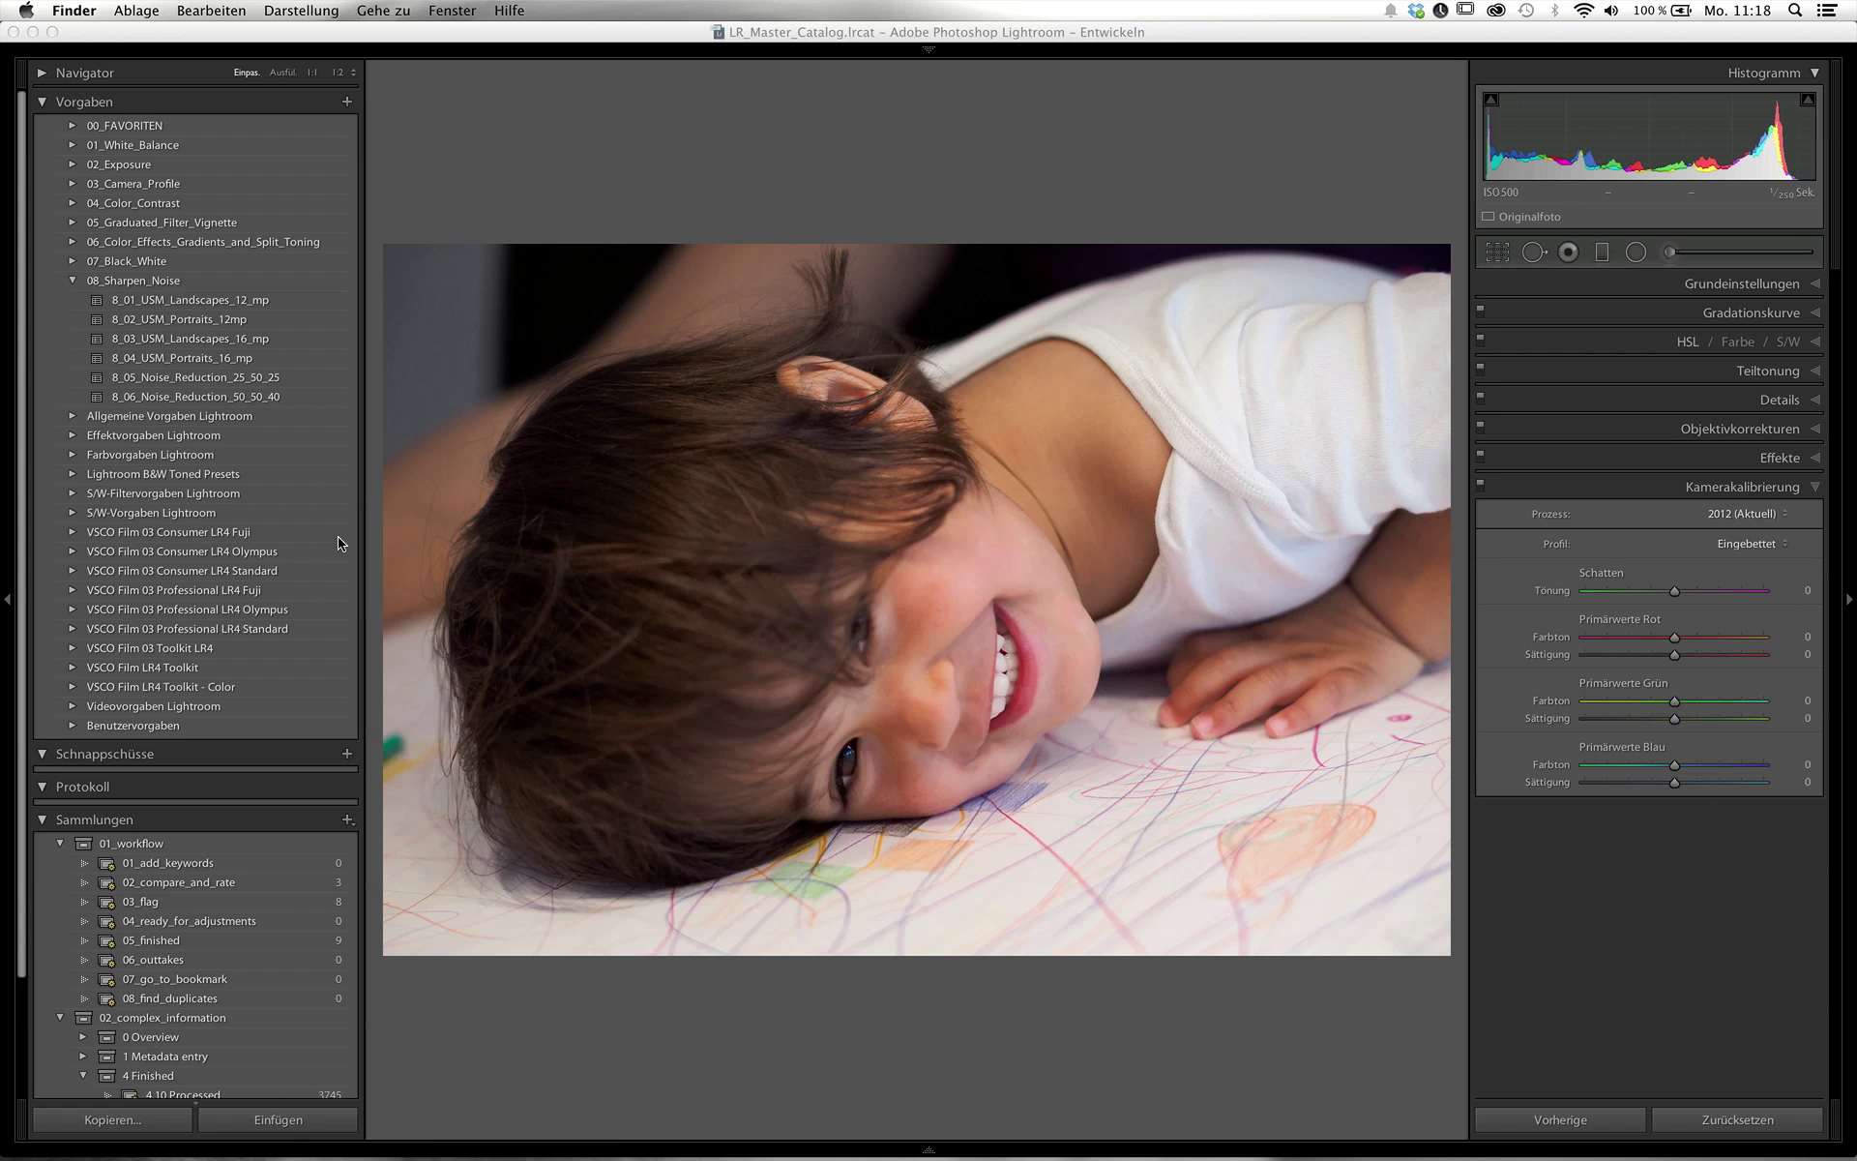
pyautogui.click(136, 11)
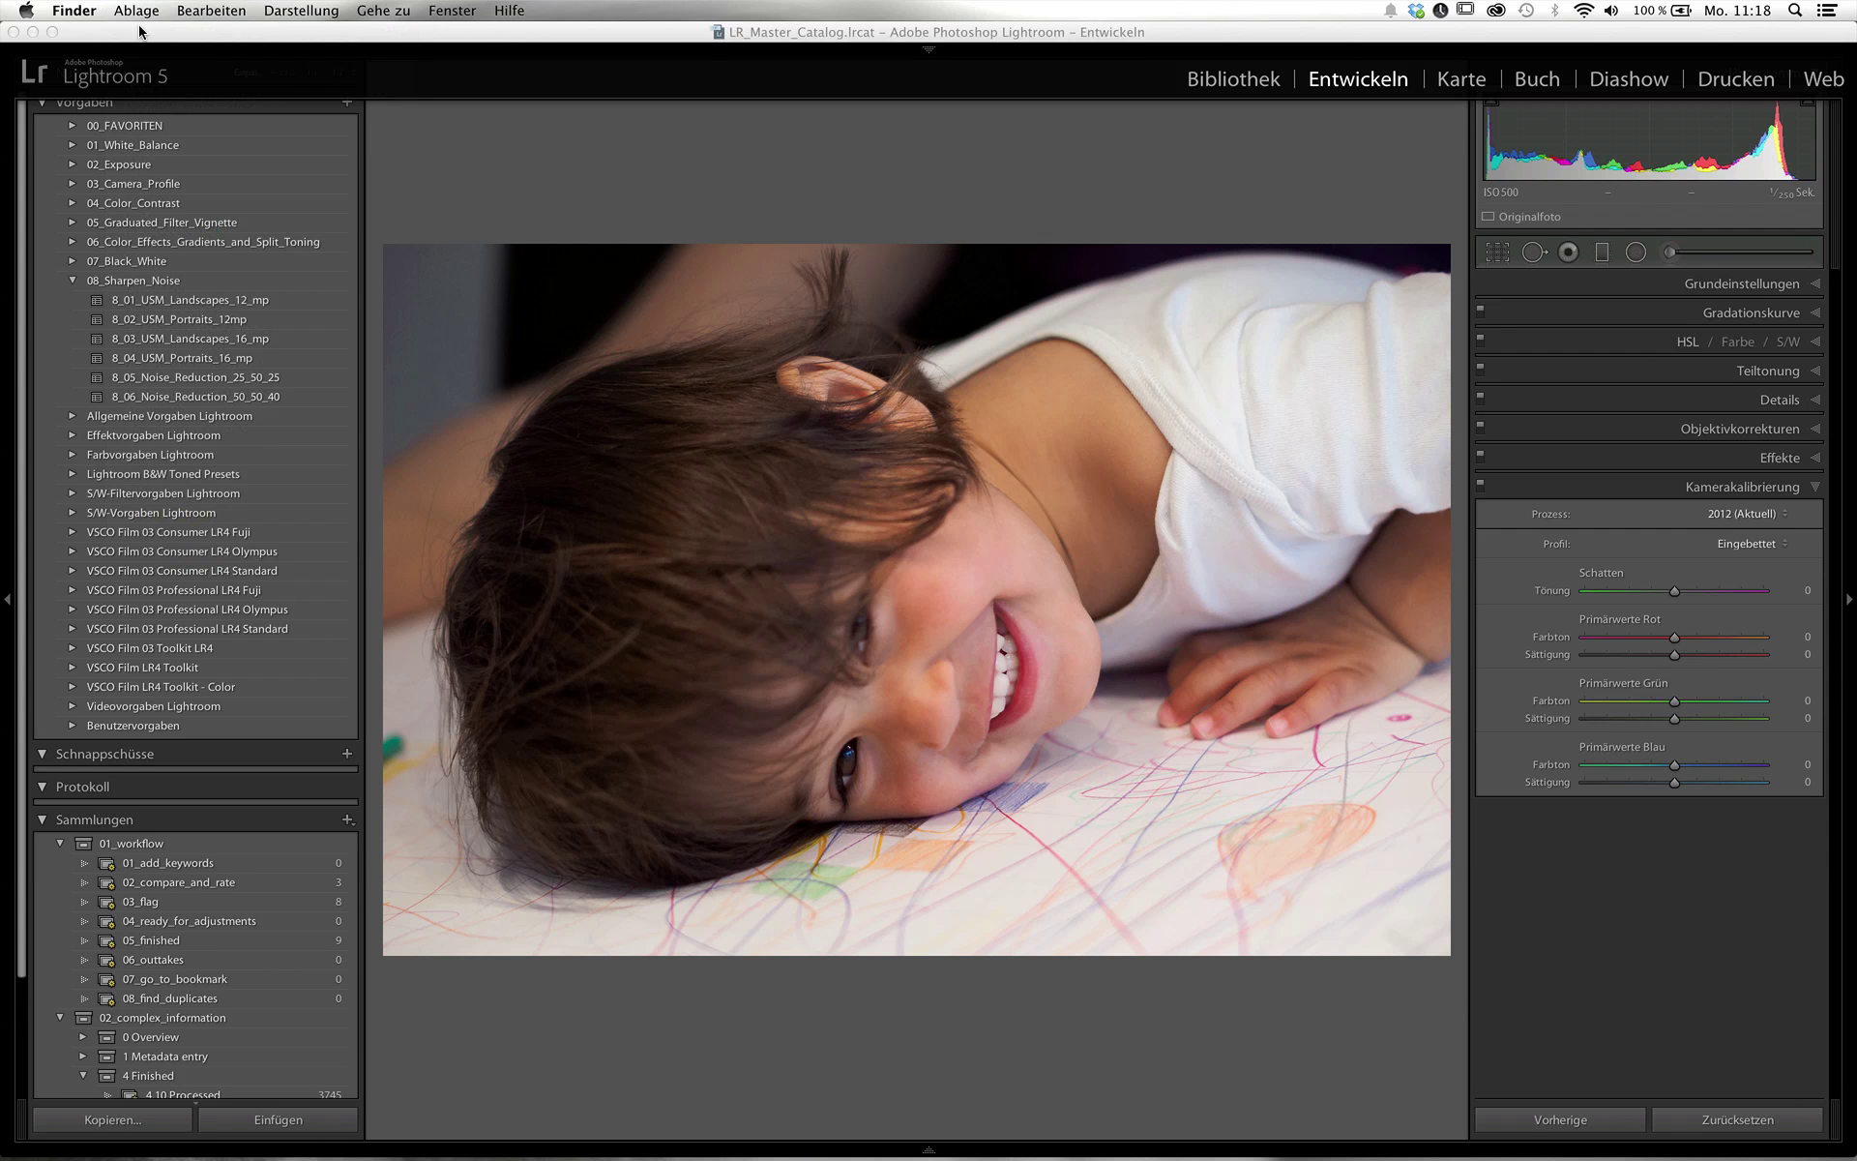
# - From Lightroom's Voreinstellungen, use Lightroom-Vorgabenordner anzeigen… to reveal 02_Catalogs in Finder
pyautogui.click(140, 32)
pyautogui.click(88, 10)
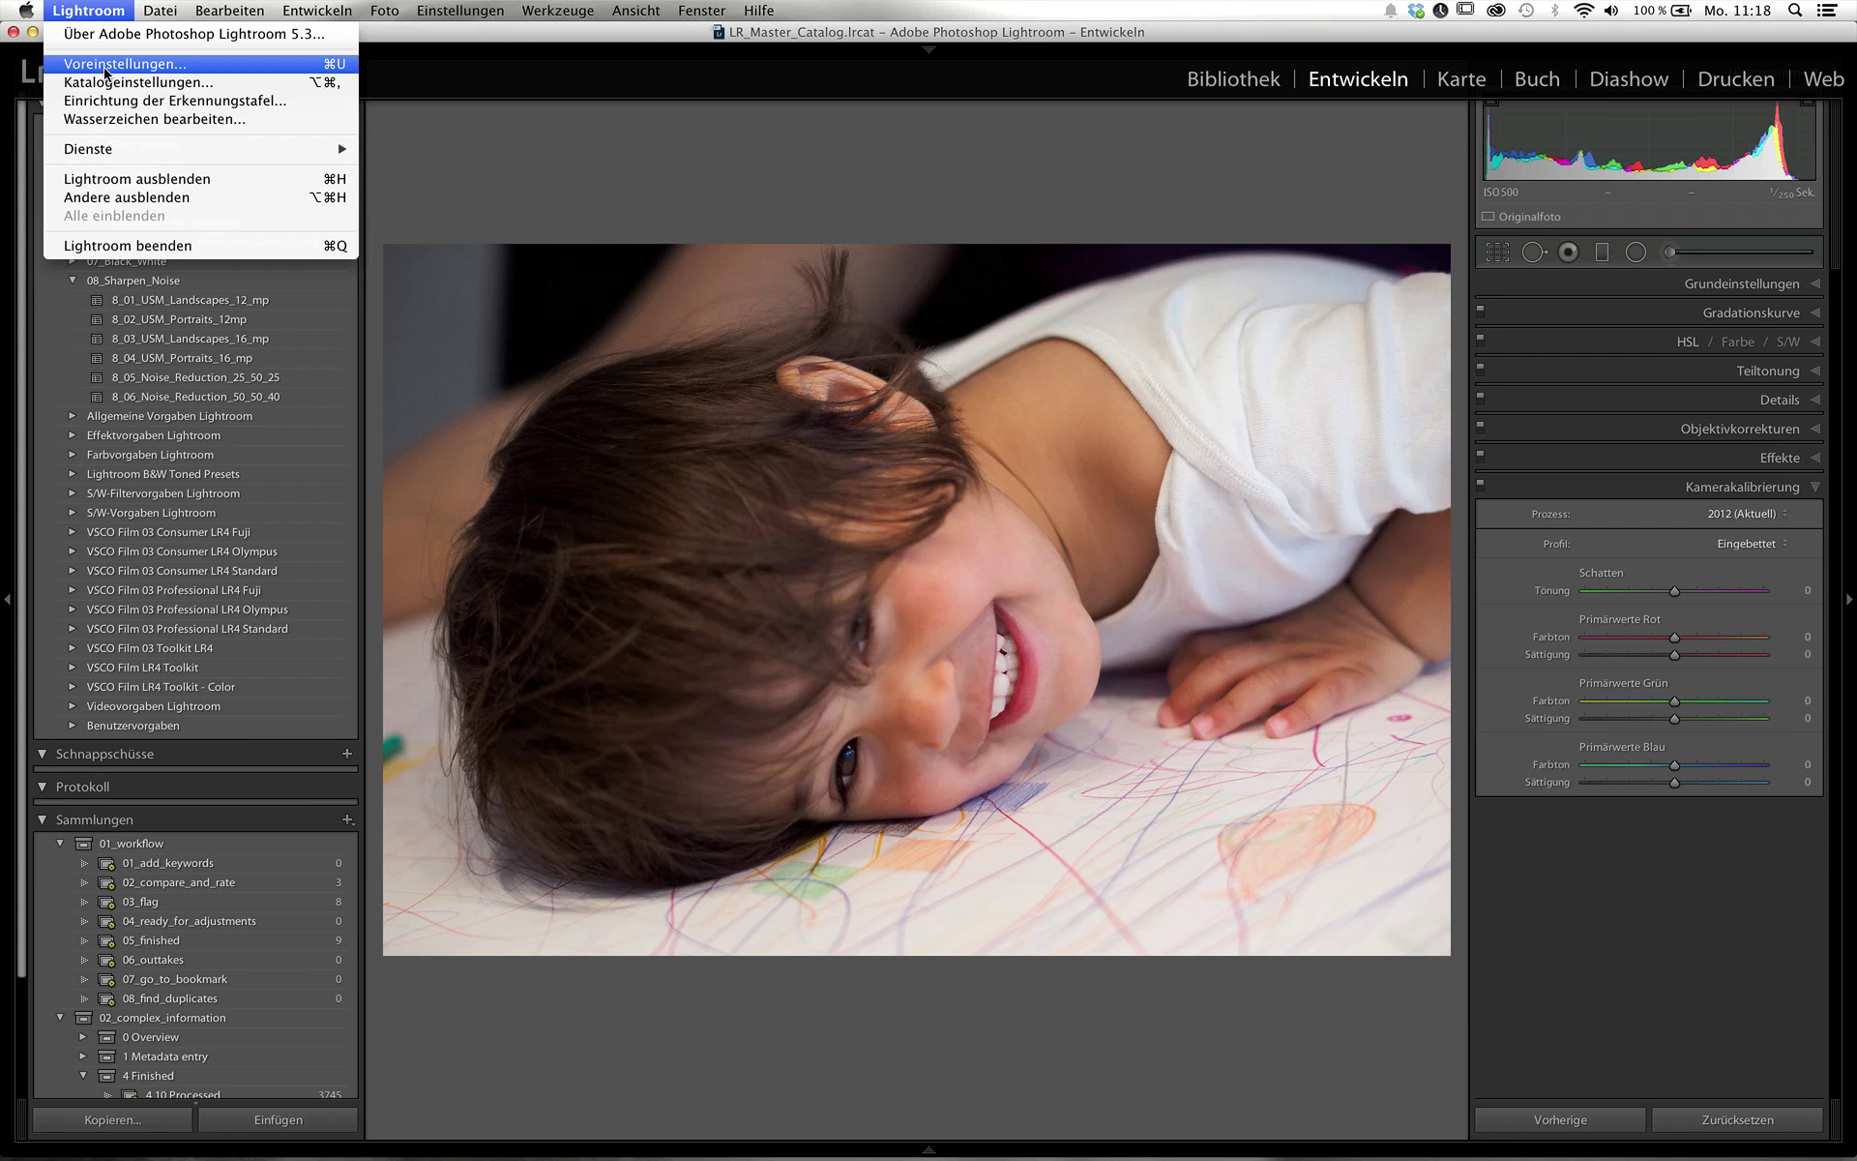
pyautogui.click(104, 64)
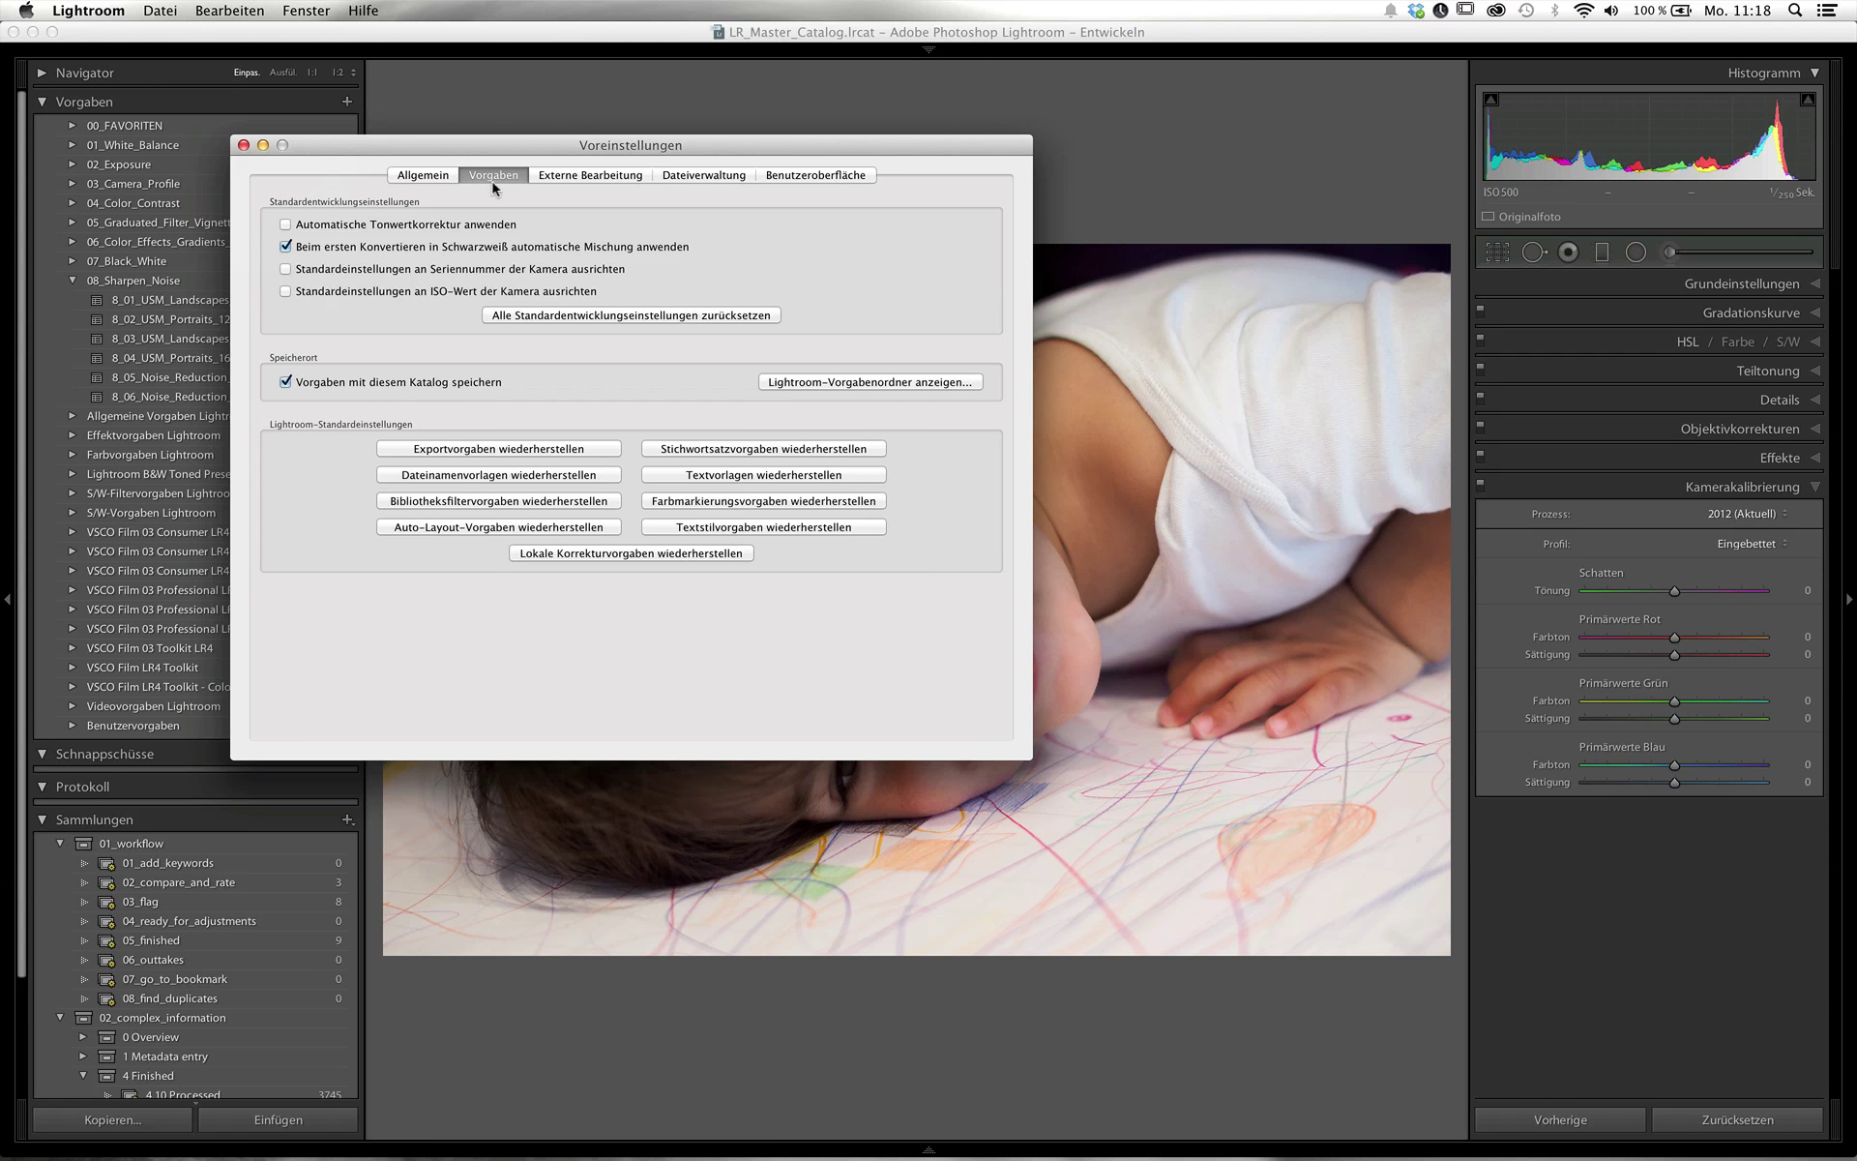
pyautogui.click(890, 381)
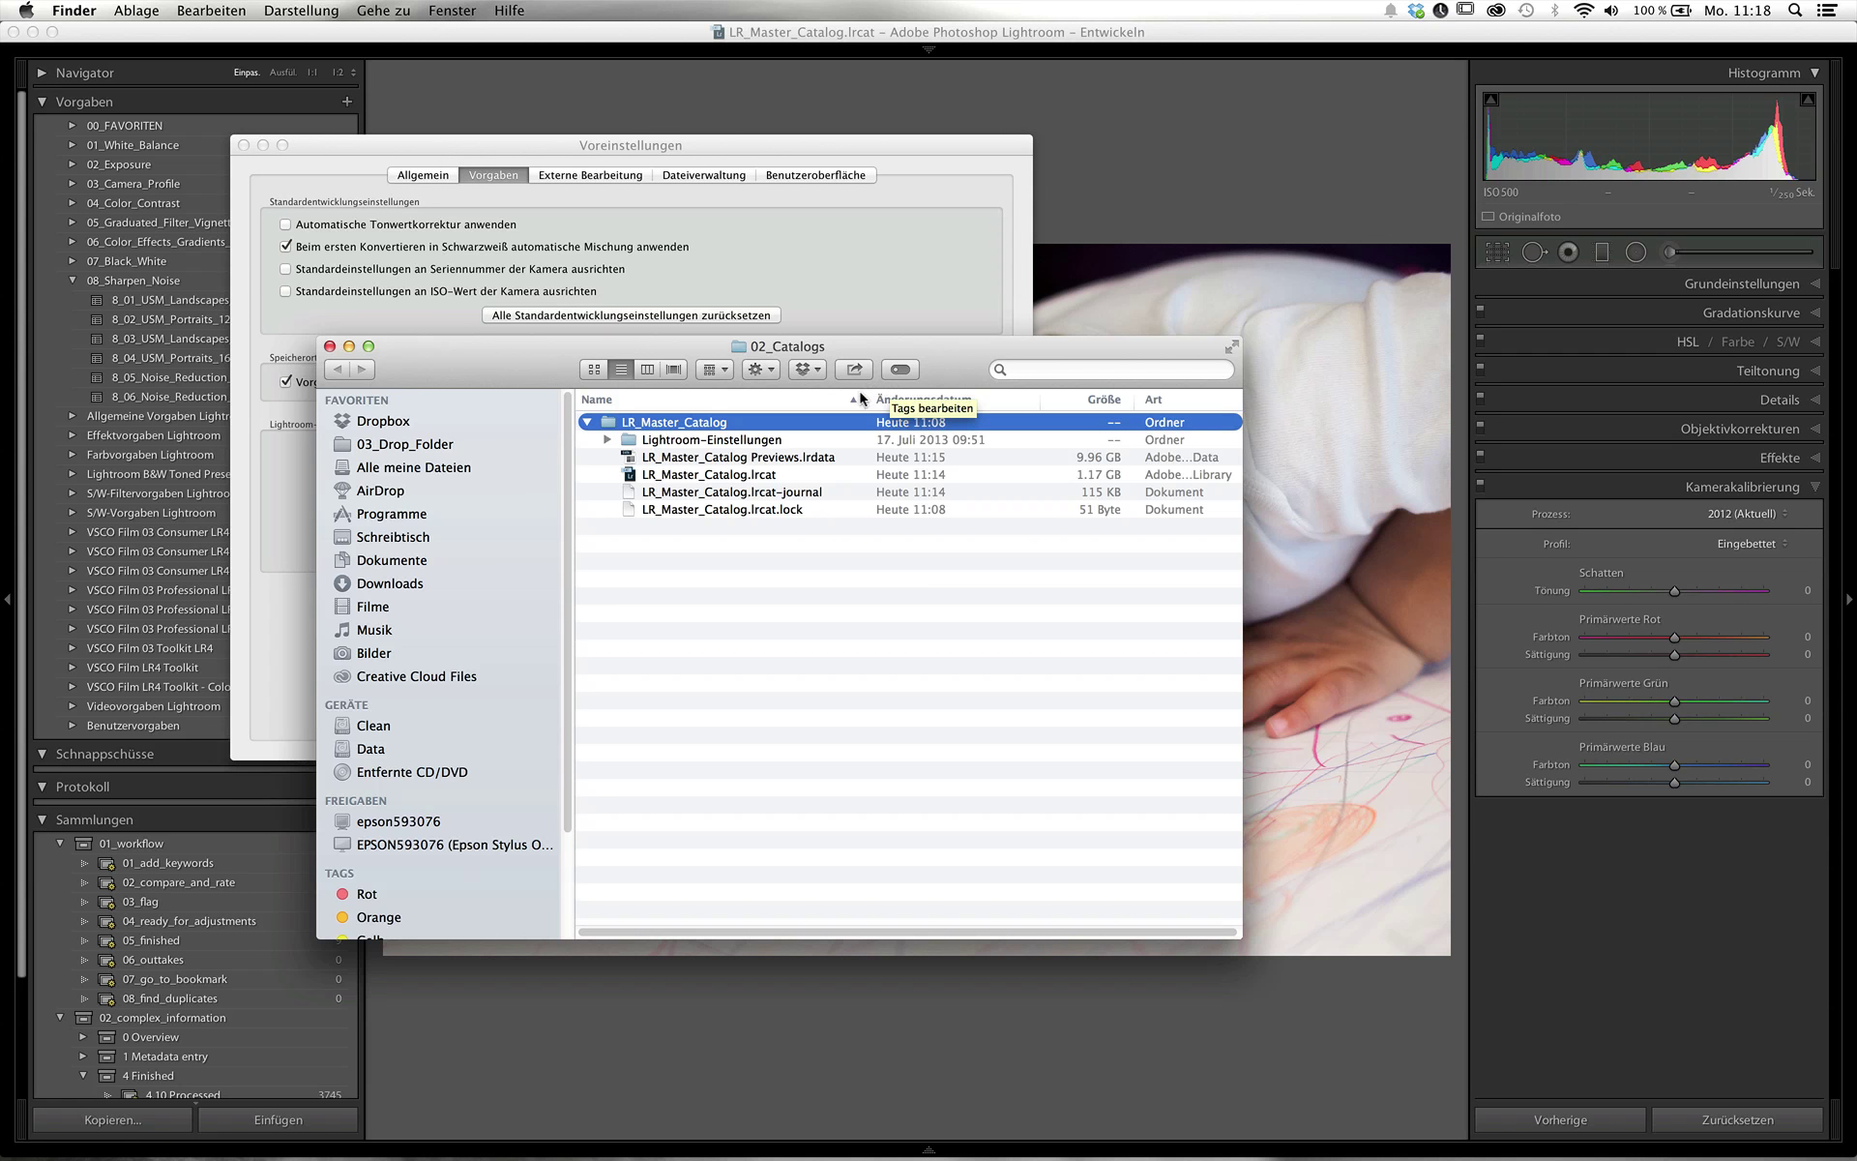
# - Browse into Lightroom-Einstellungen and Develop Presets, come back, then expand and collapse Metadata Presets
pyautogui.doubleClick(701, 441)
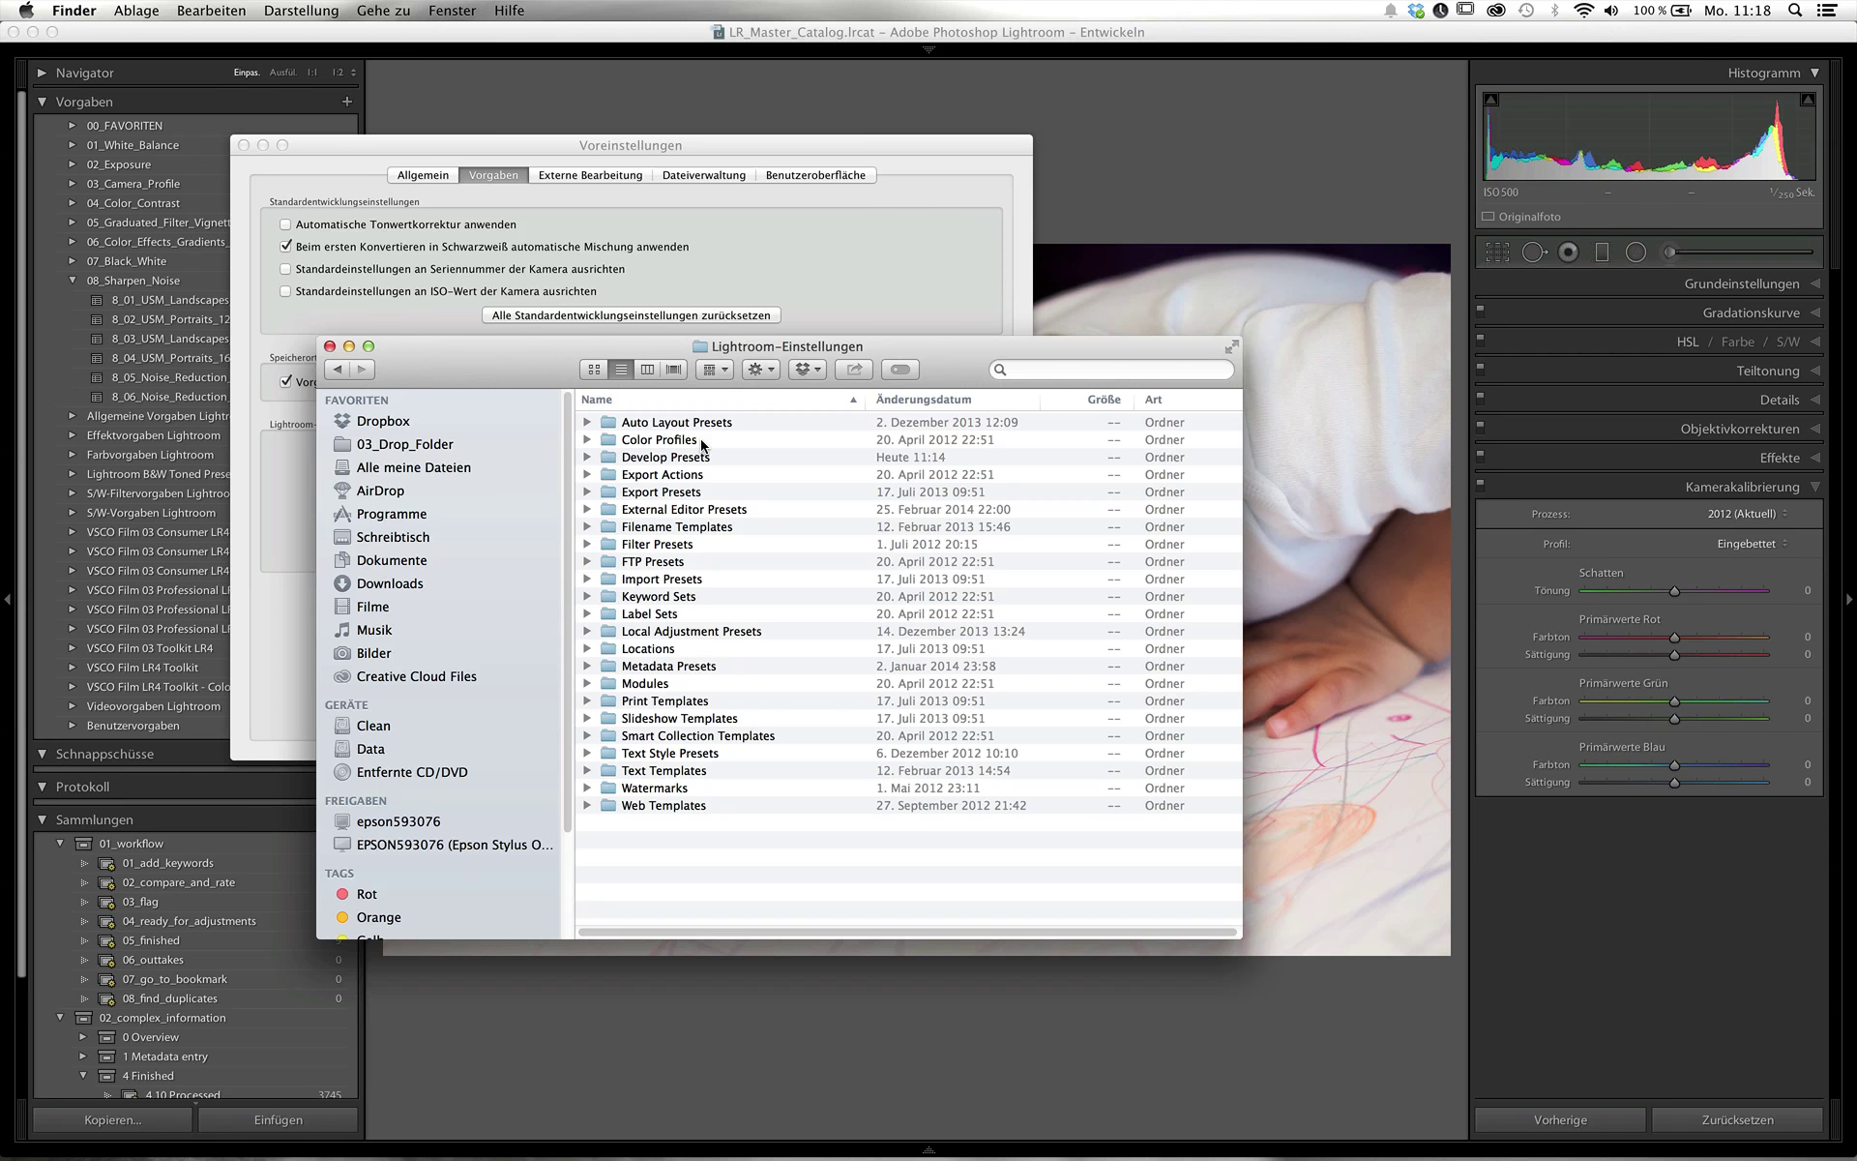
pyautogui.click(609, 458)
pyautogui.doubleClick(608, 459)
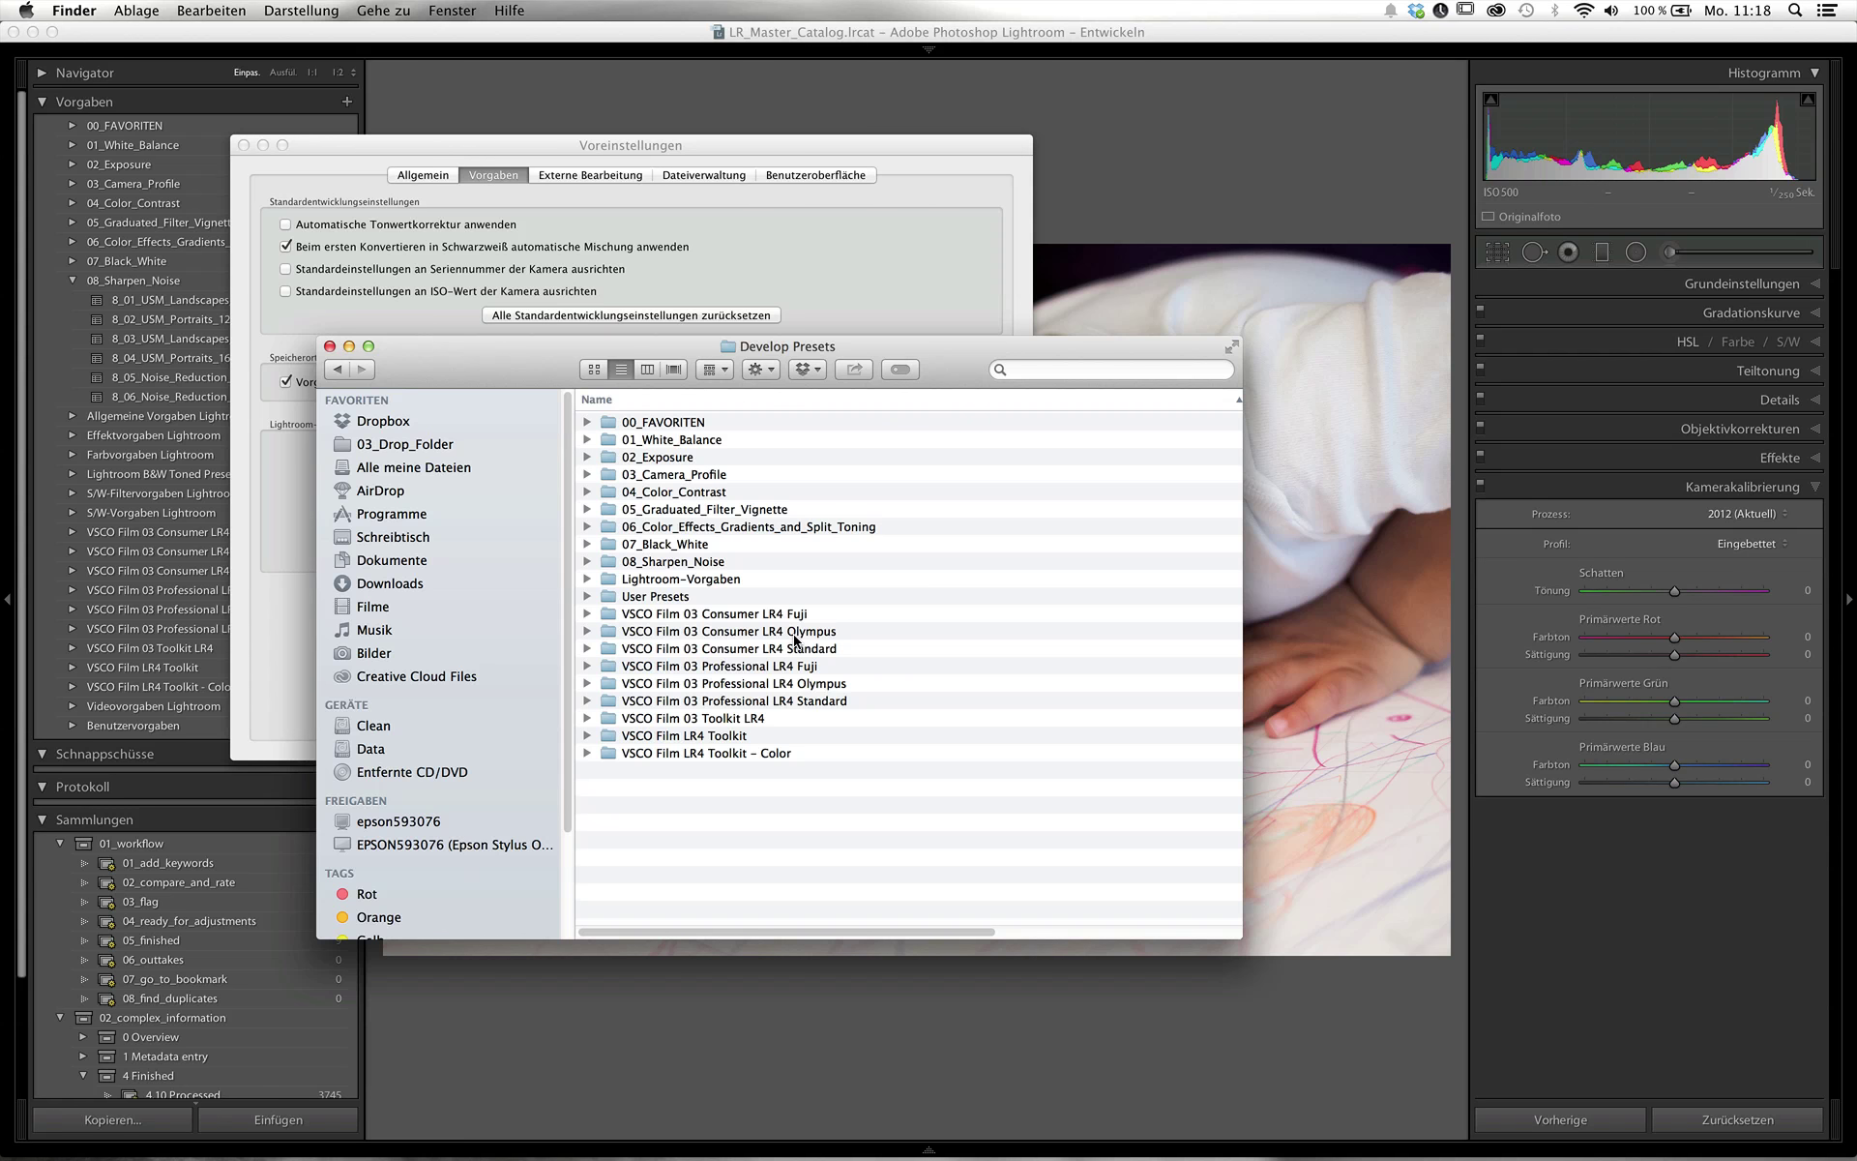
pyautogui.click(338, 369)
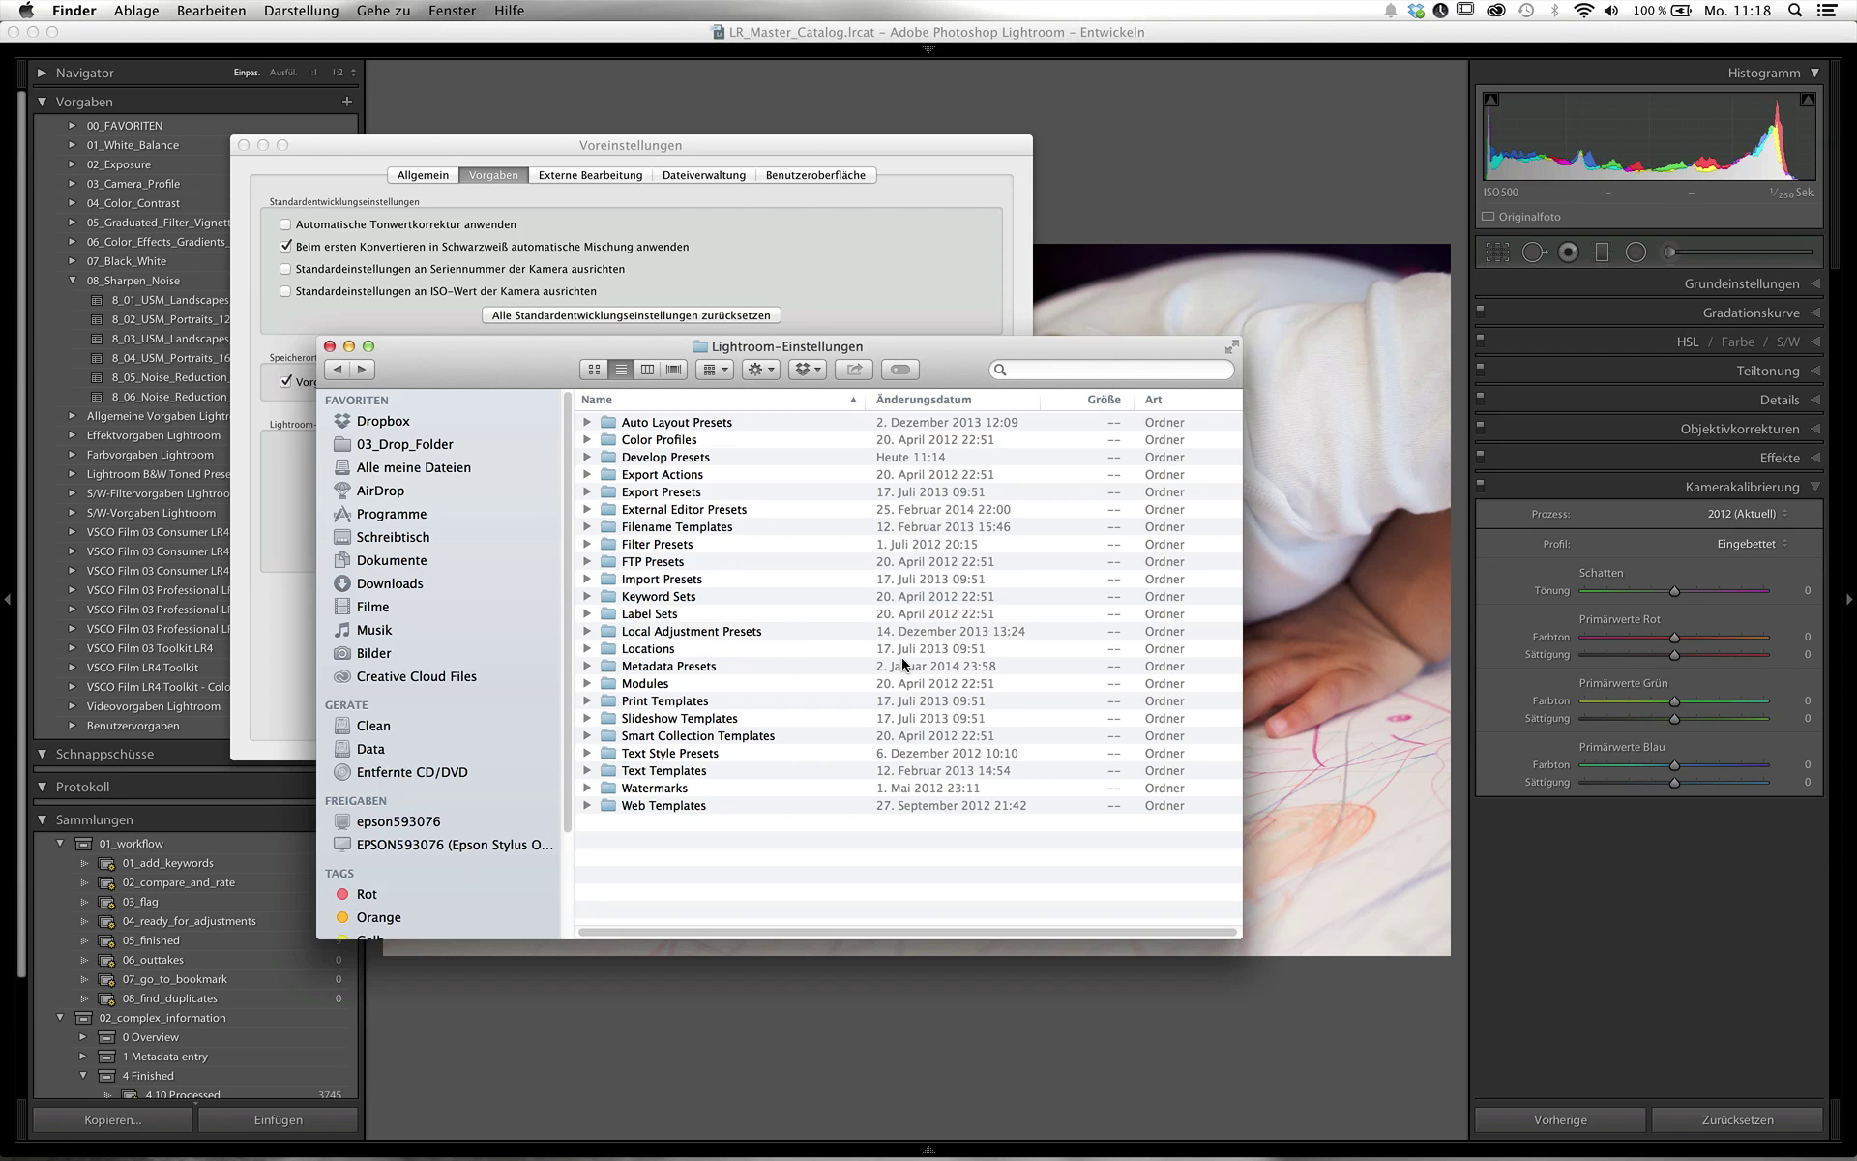
pyautogui.click(587, 665)
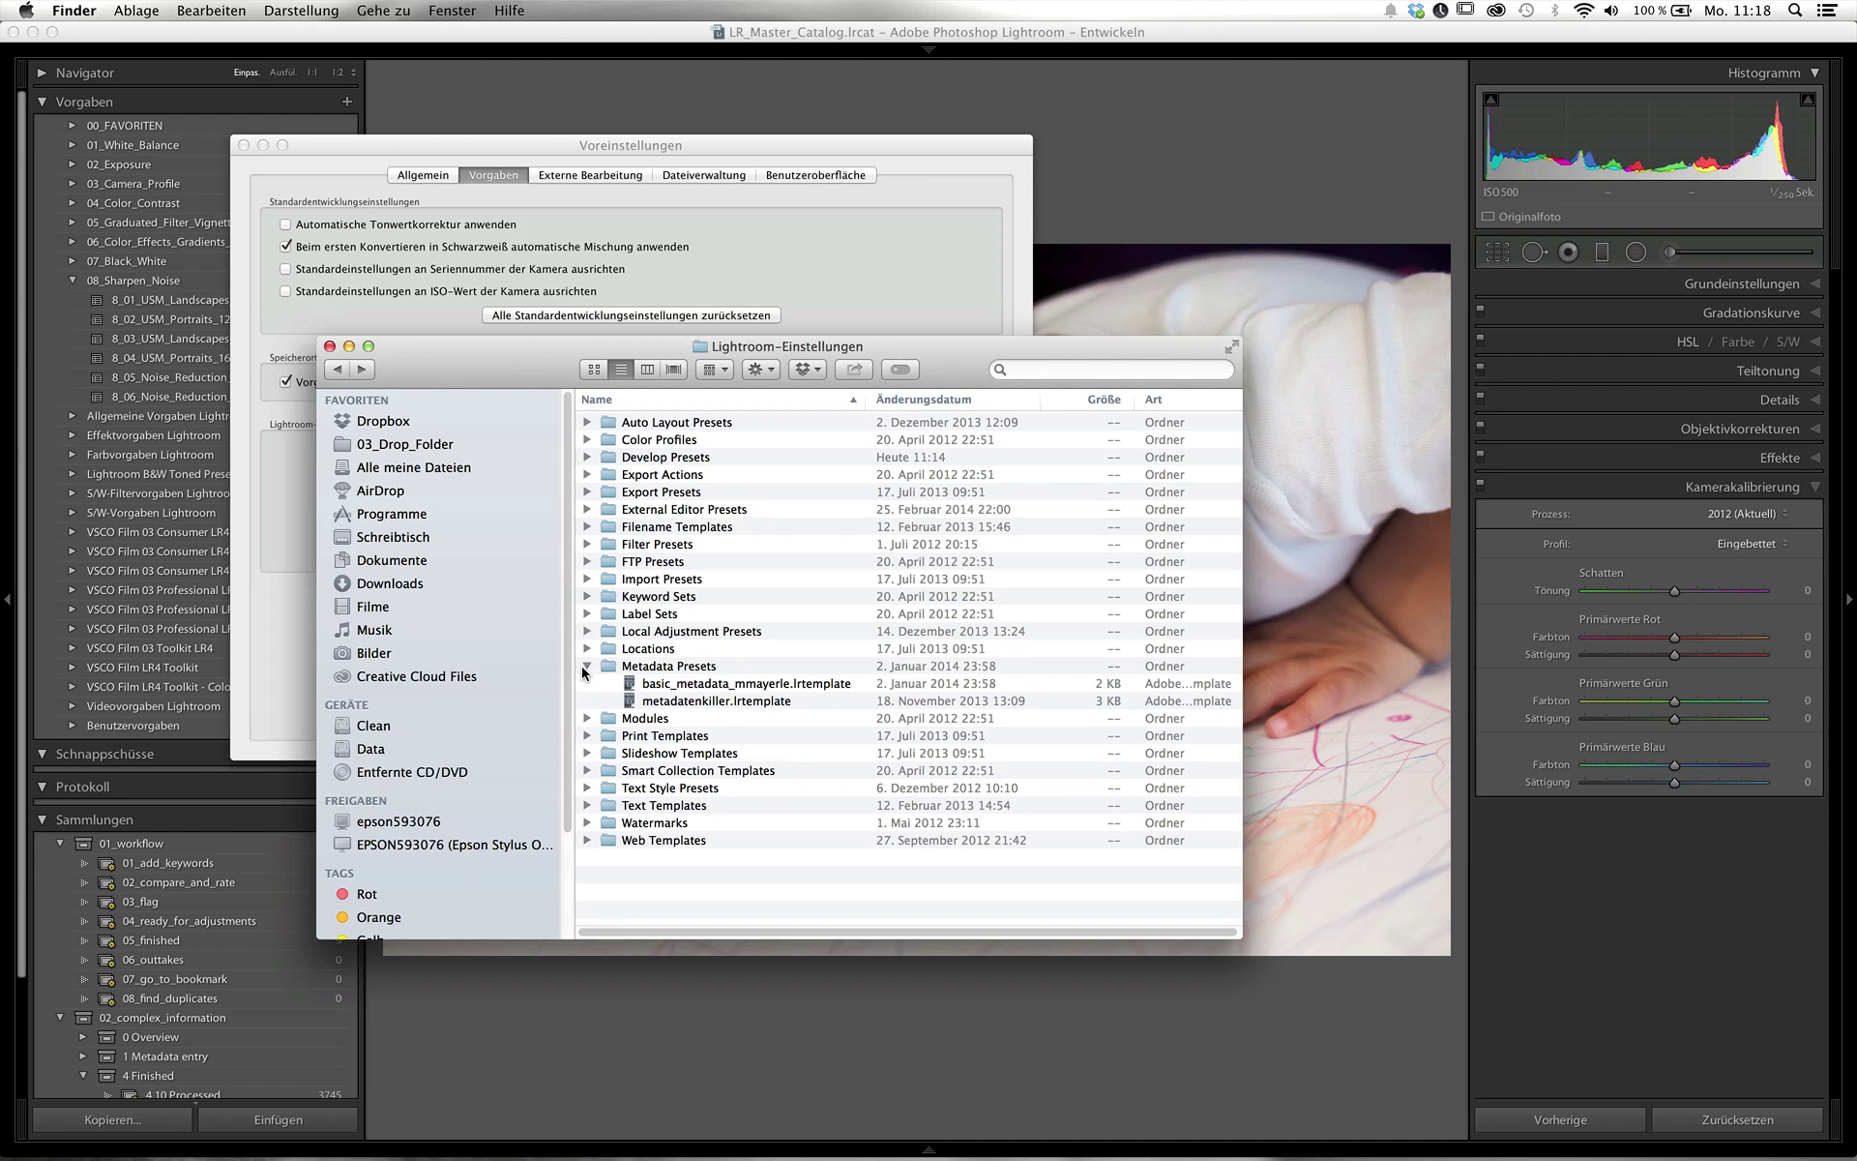
pyautogui.click(585, 666)
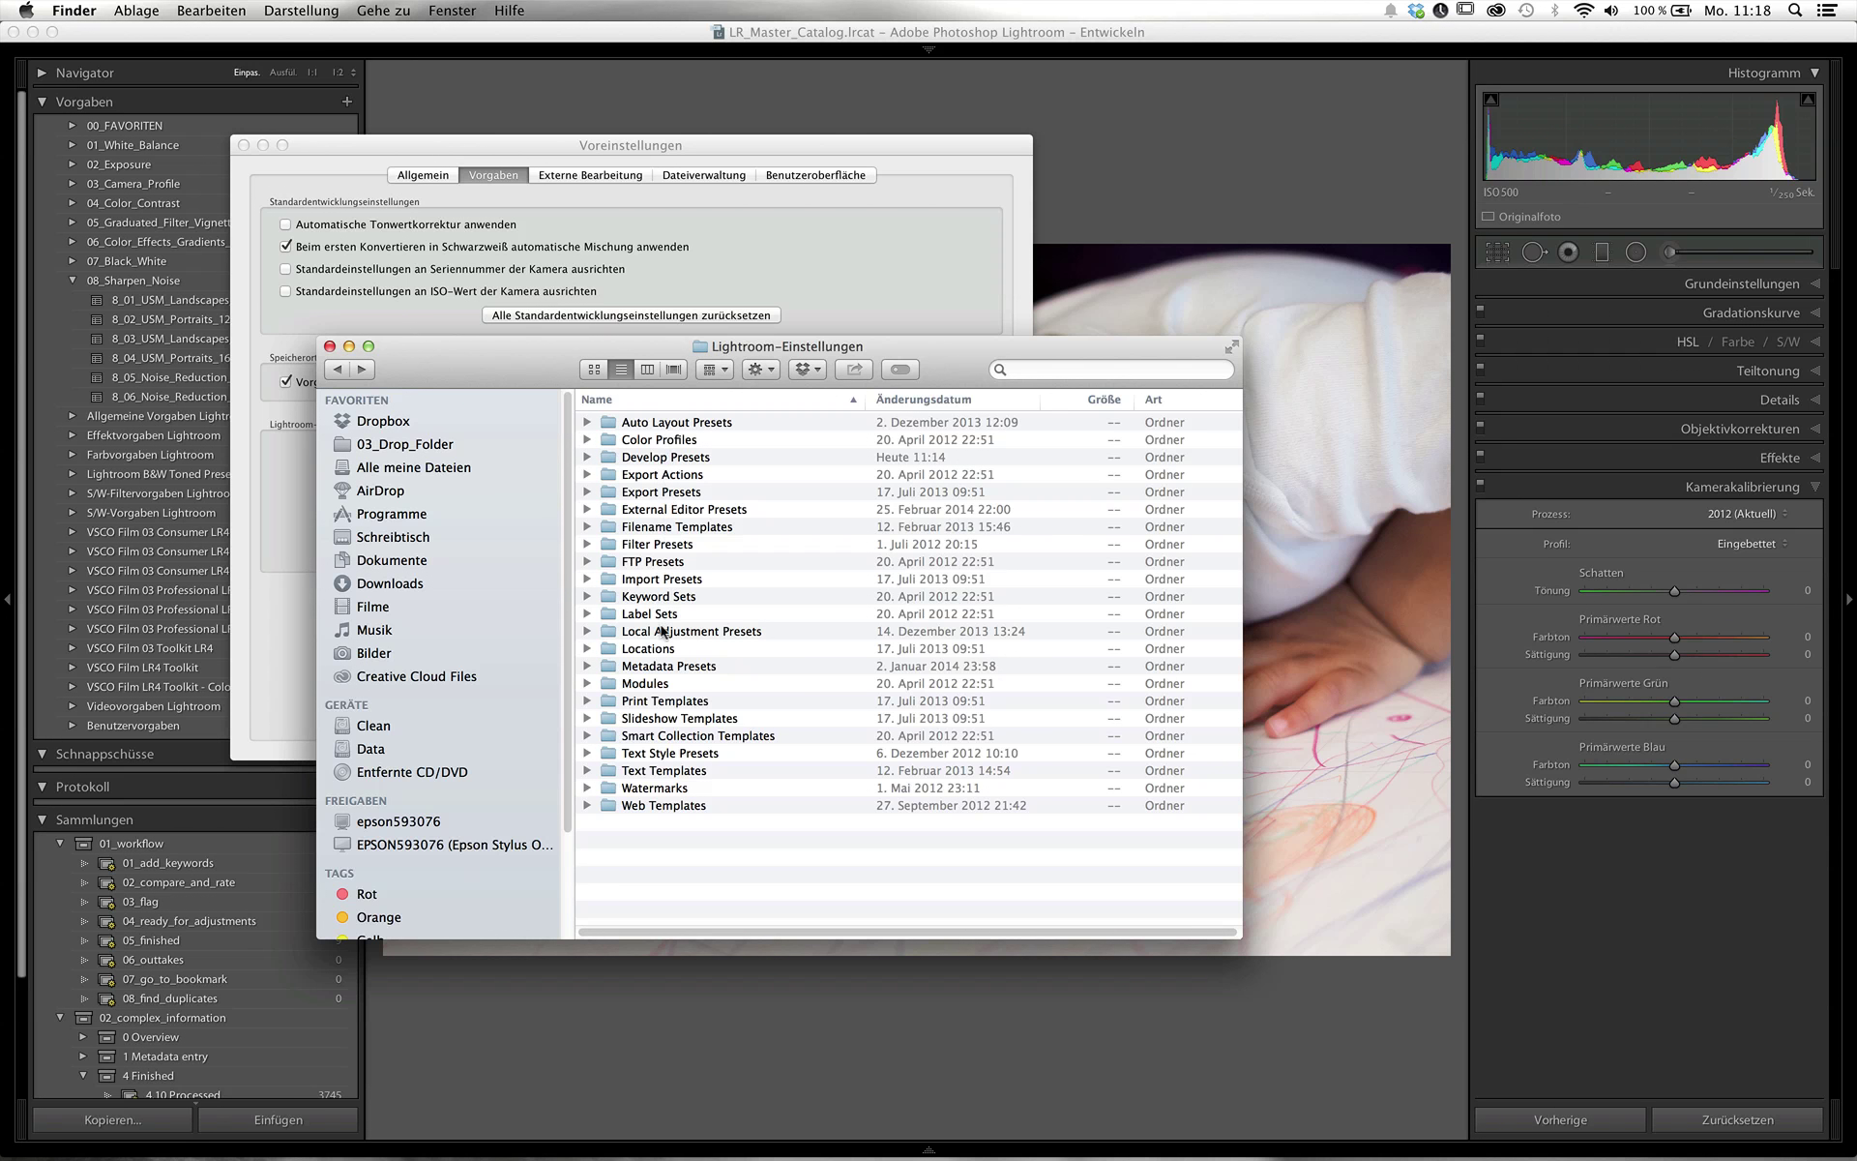
# - Close the Lightroom-Einstellungen window, reveal and close 02_Catalogs again, and return to Voreinstellungen
pyautogui.click(329, 347)
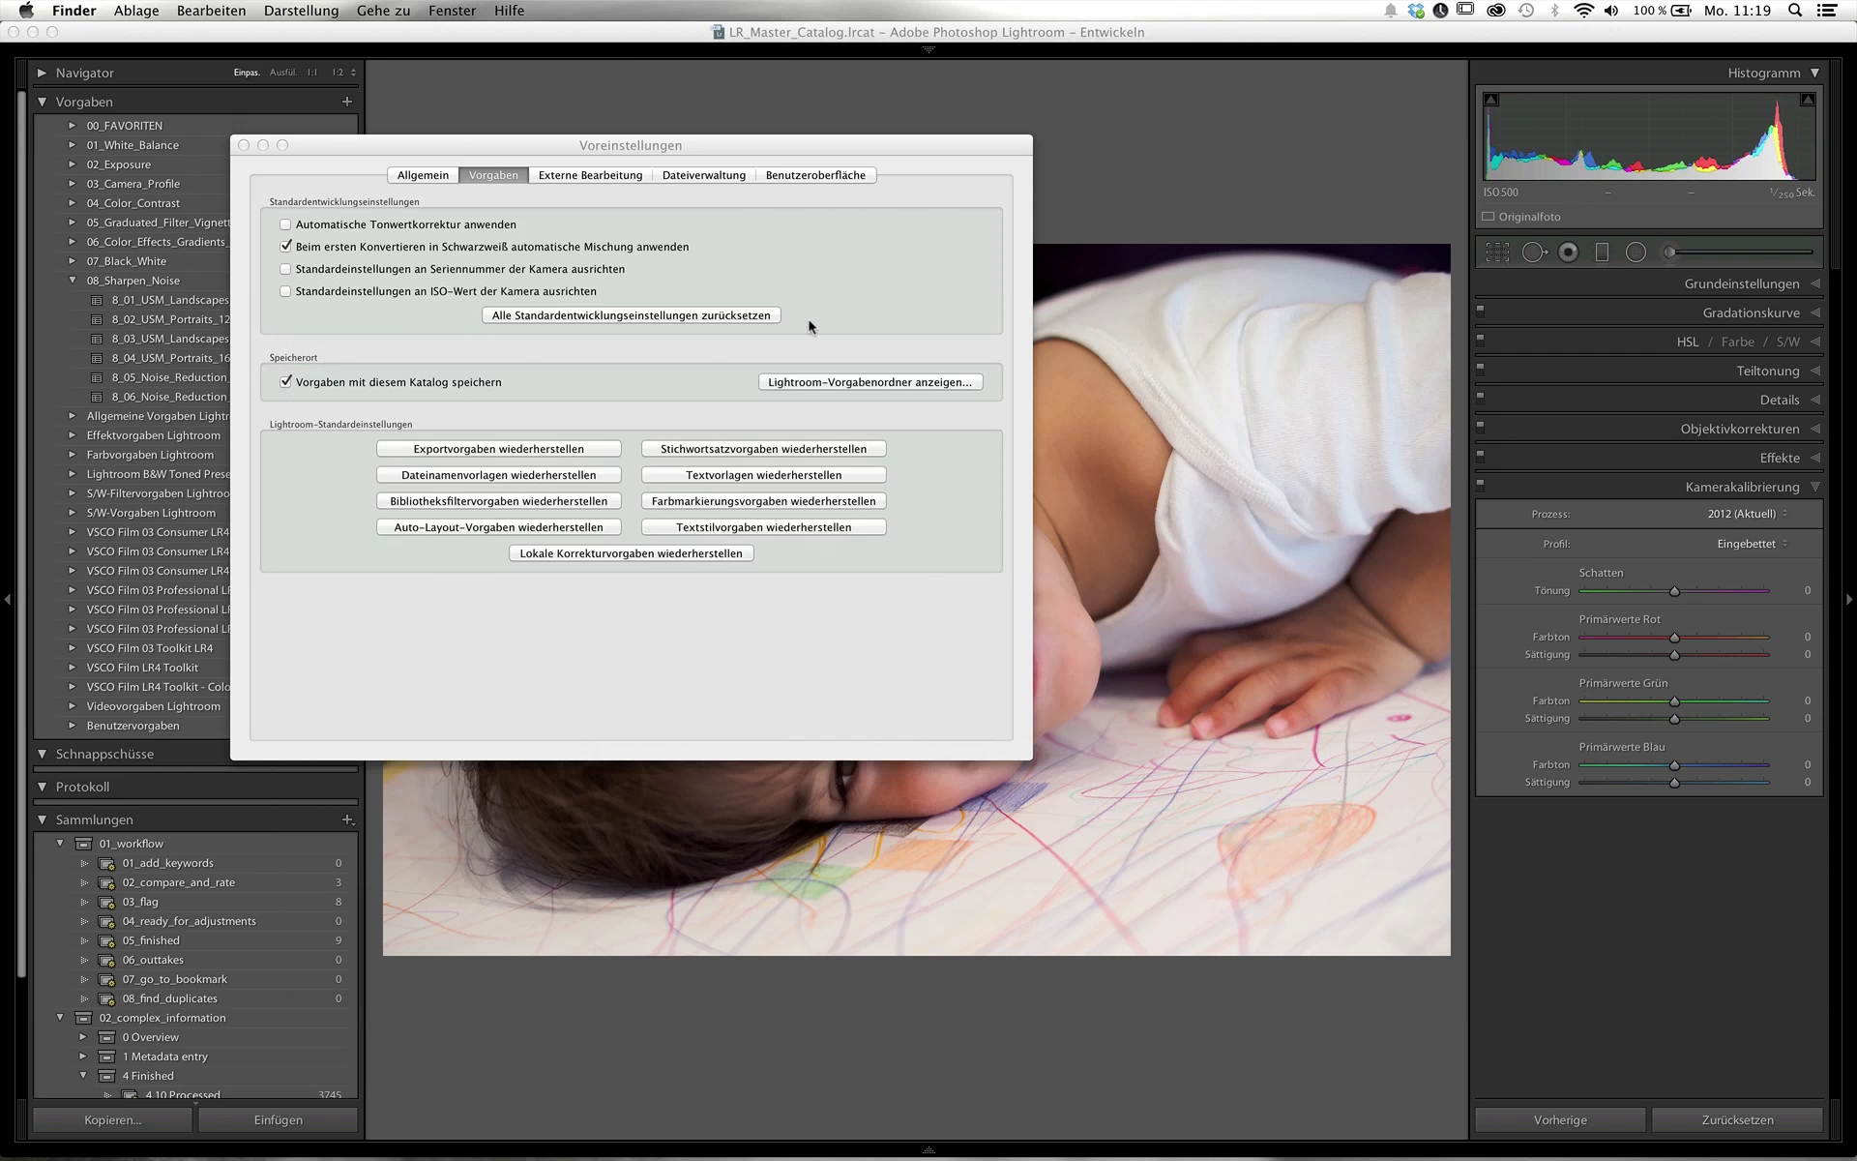
pyautogui.click(834, 384)
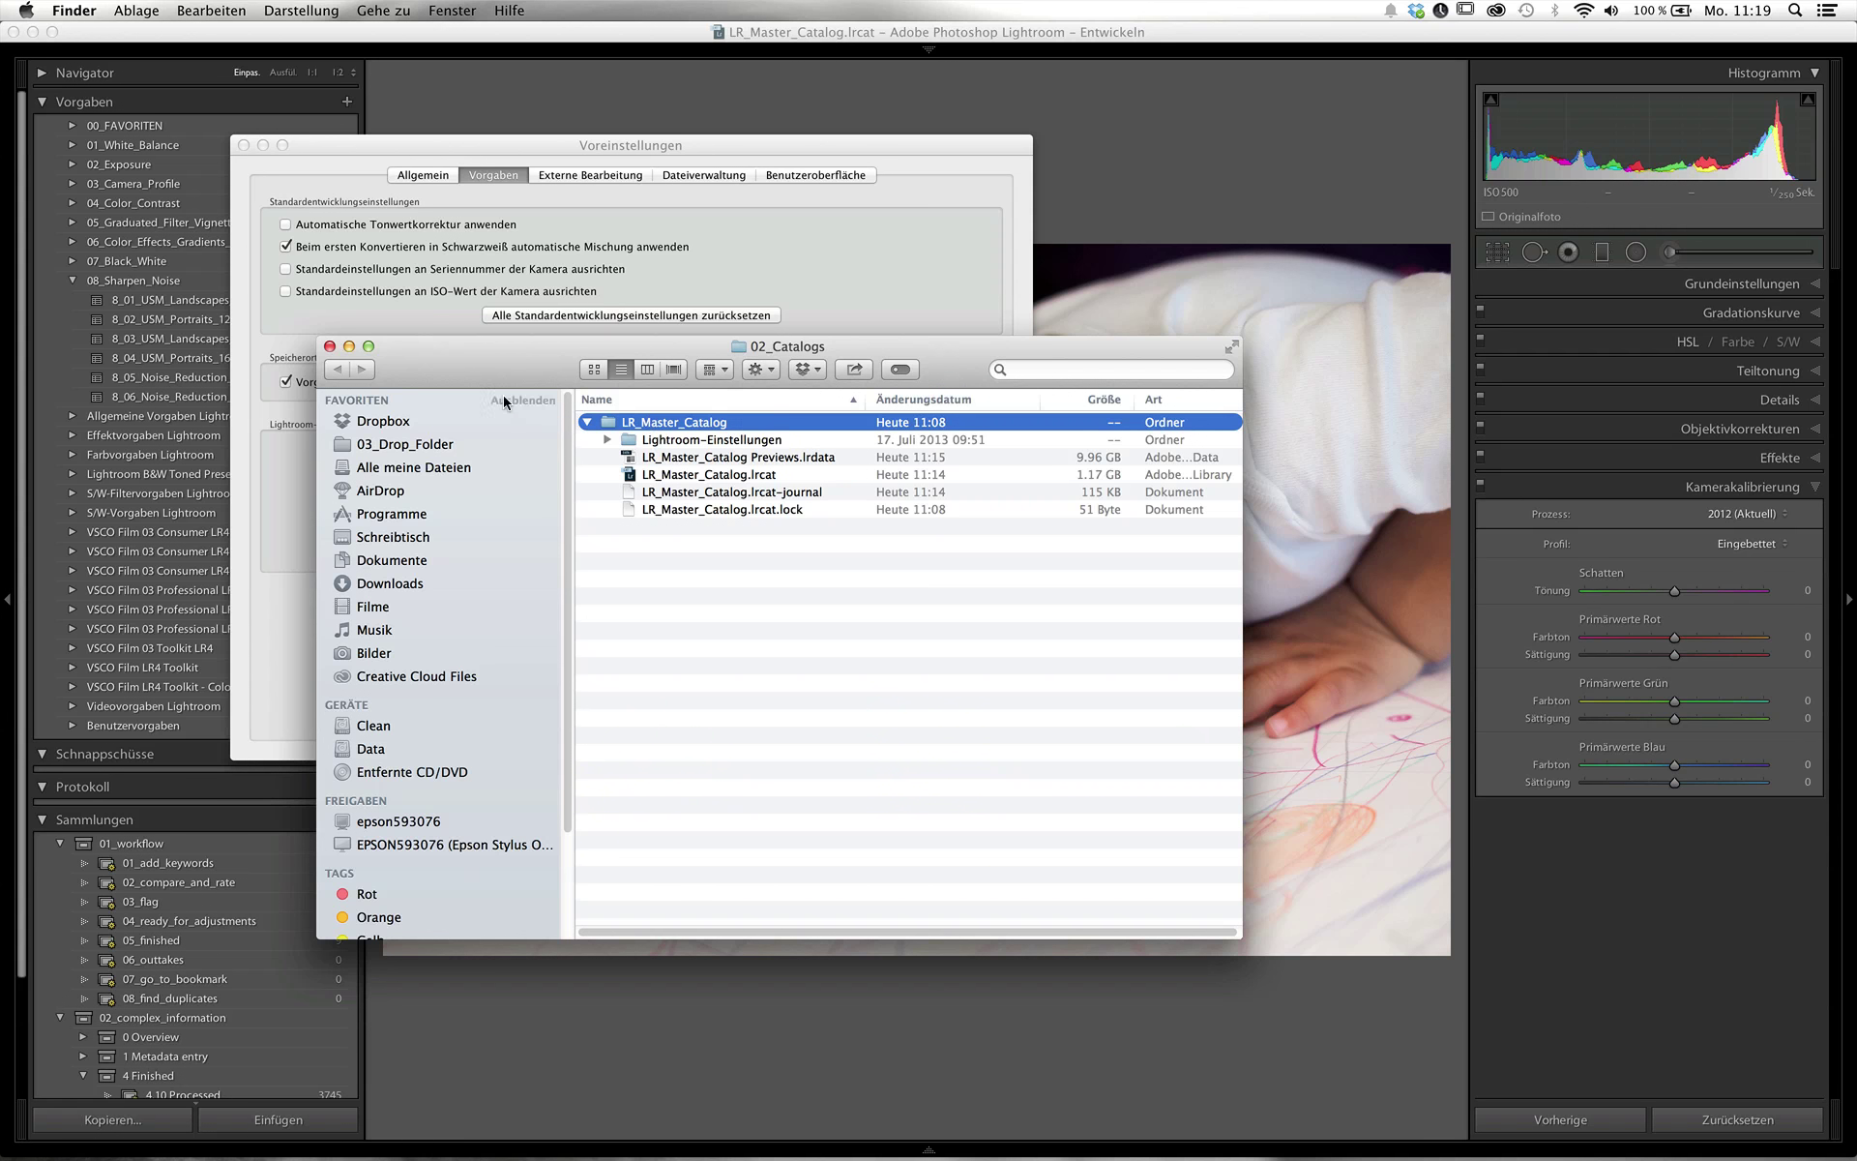
pyautogui.click(330, 346)
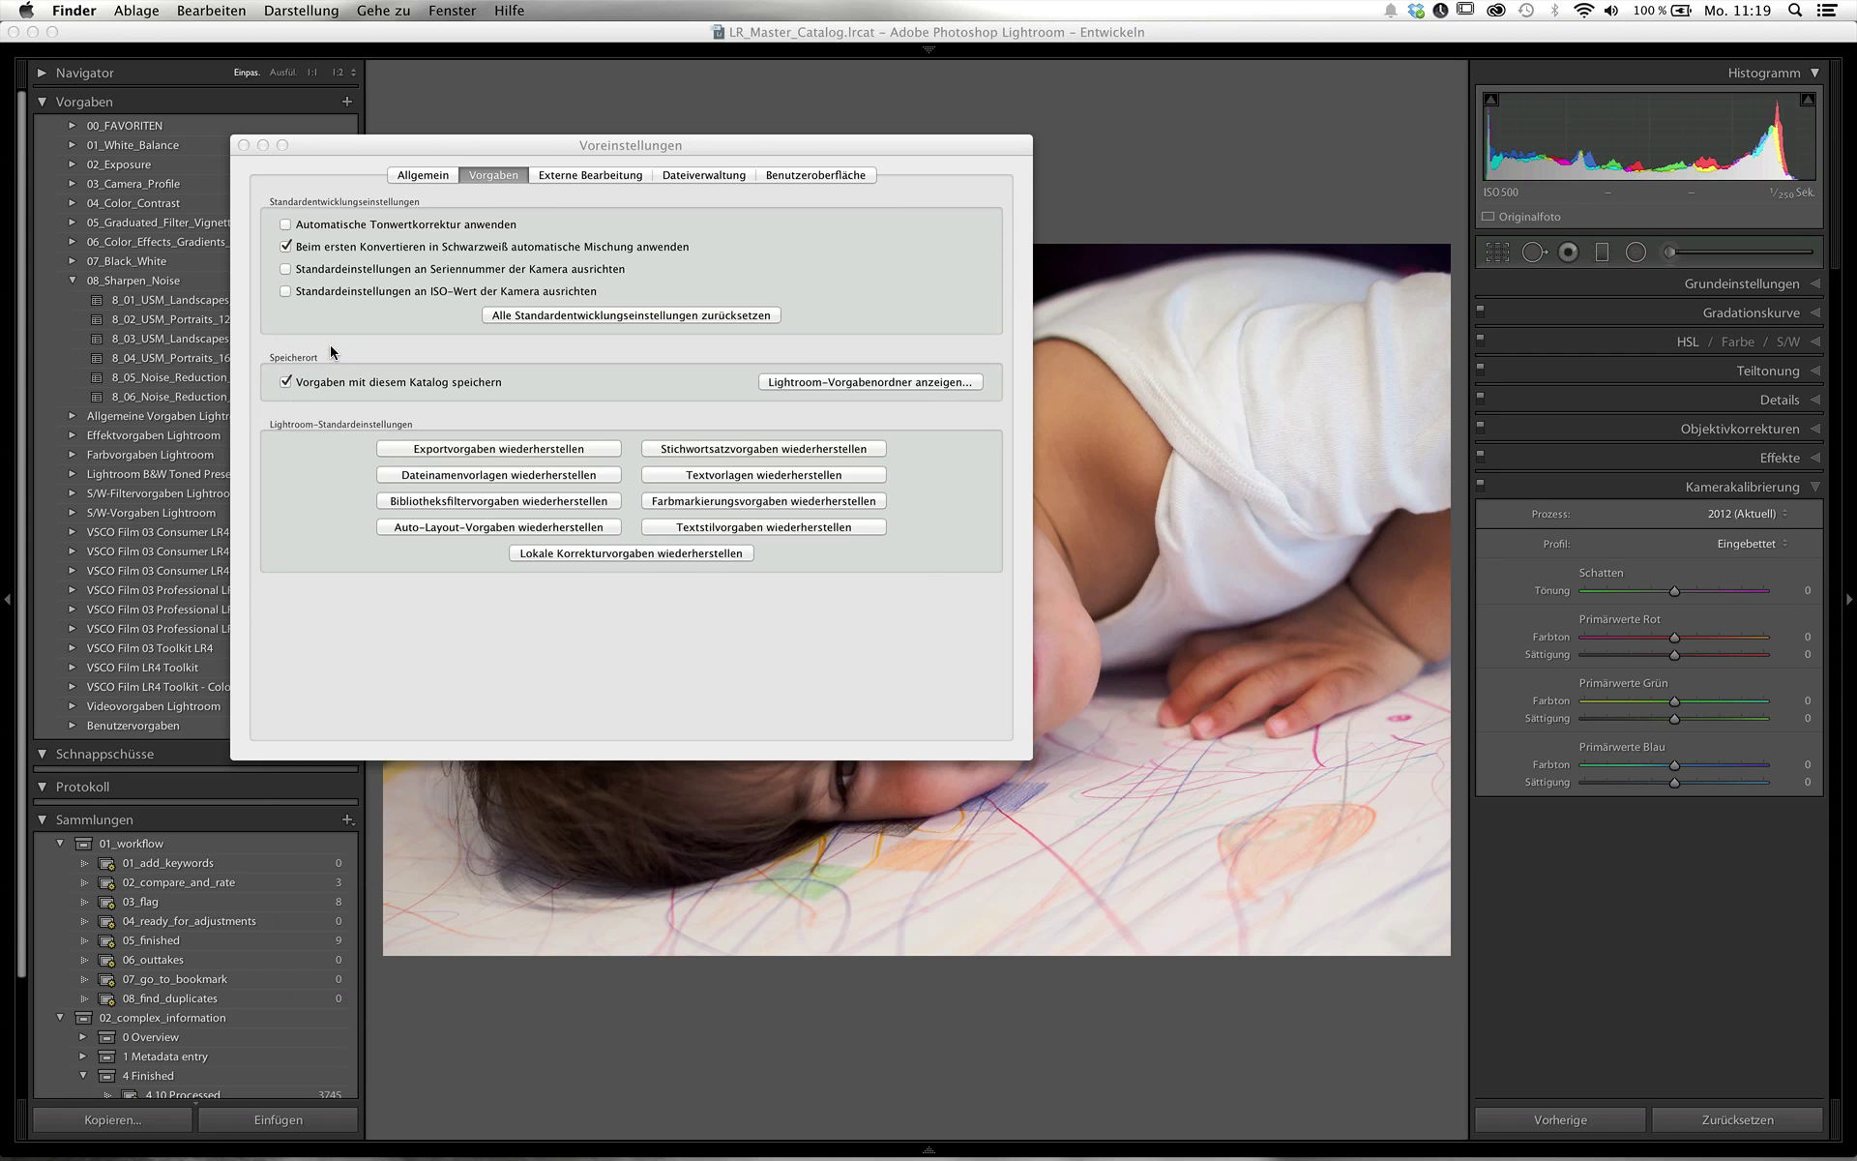
pyautogui.click(384, 358)
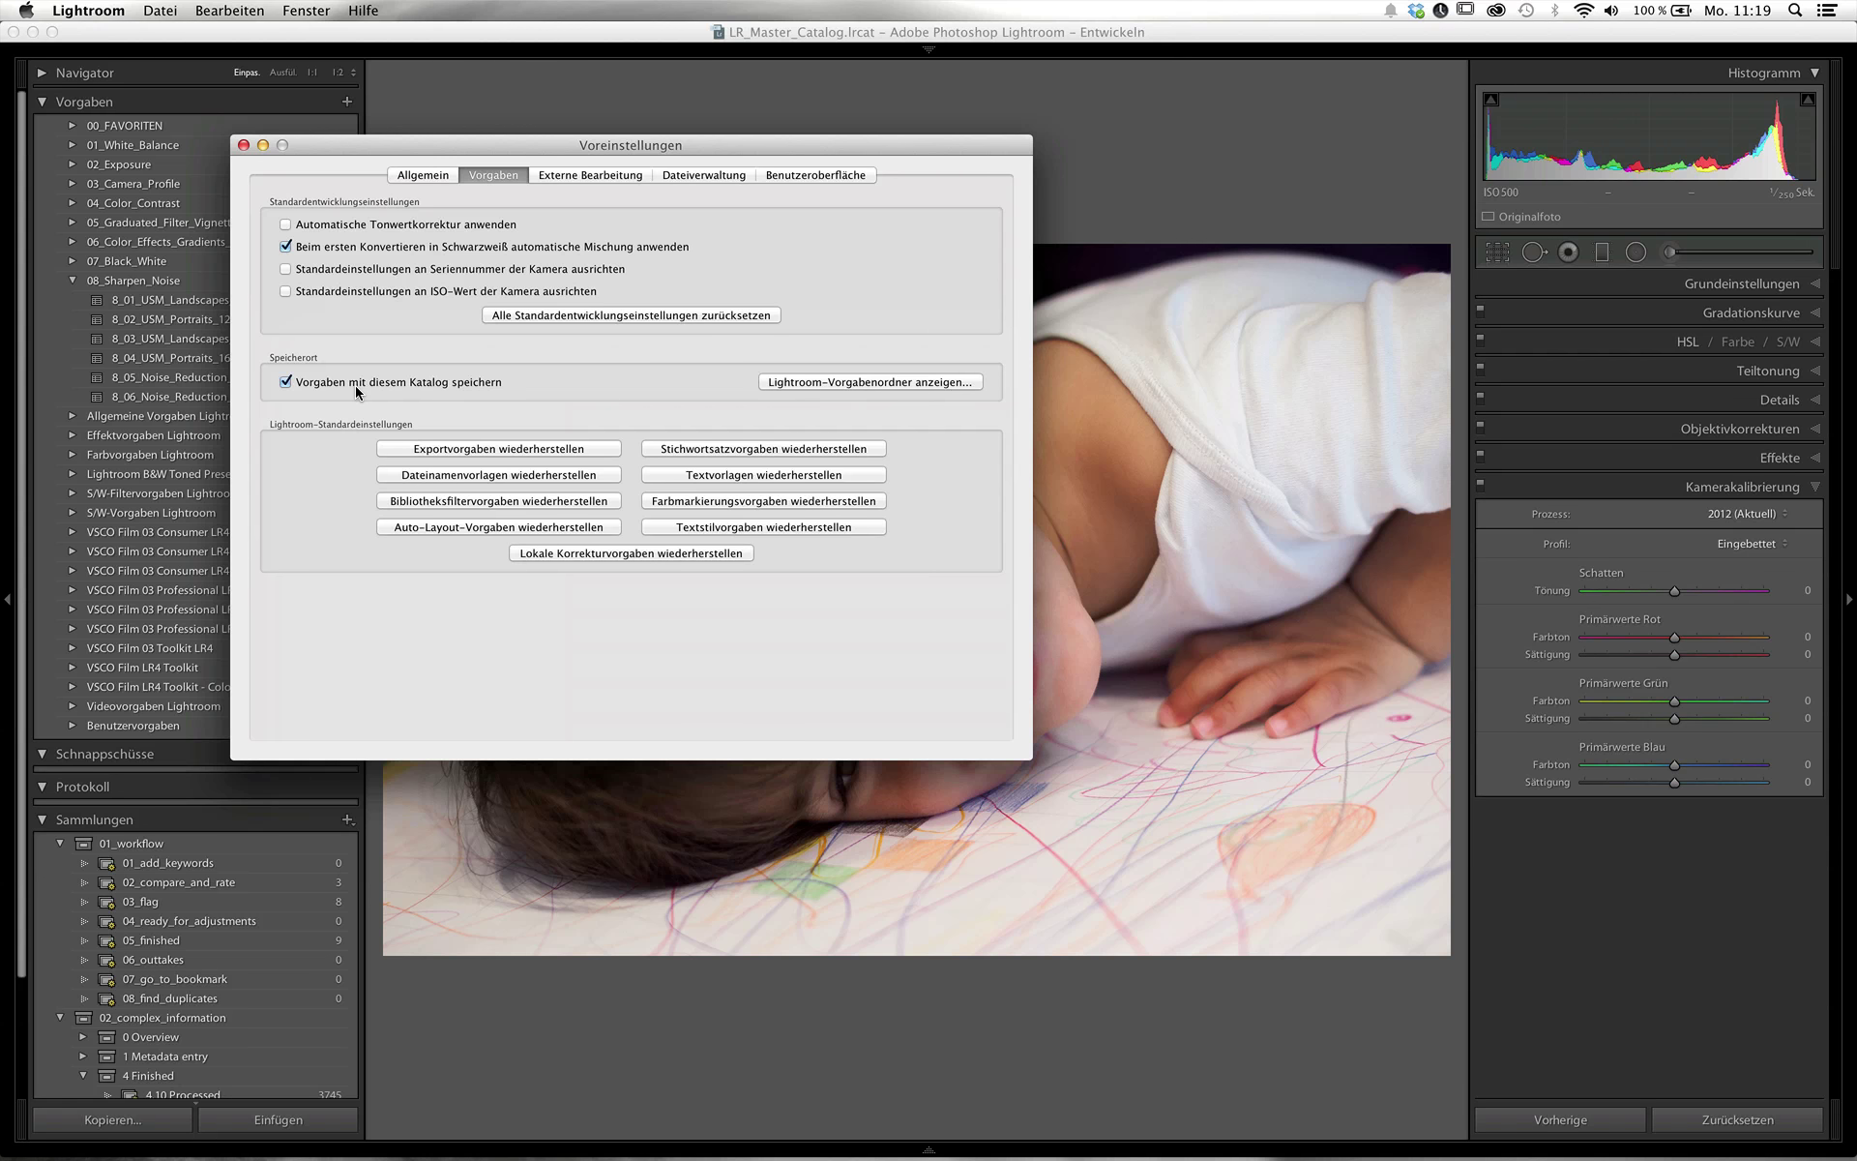
# - Close the preferences, quit Lightroom, and open a new Finder window
pyautogui.click(243, 145)
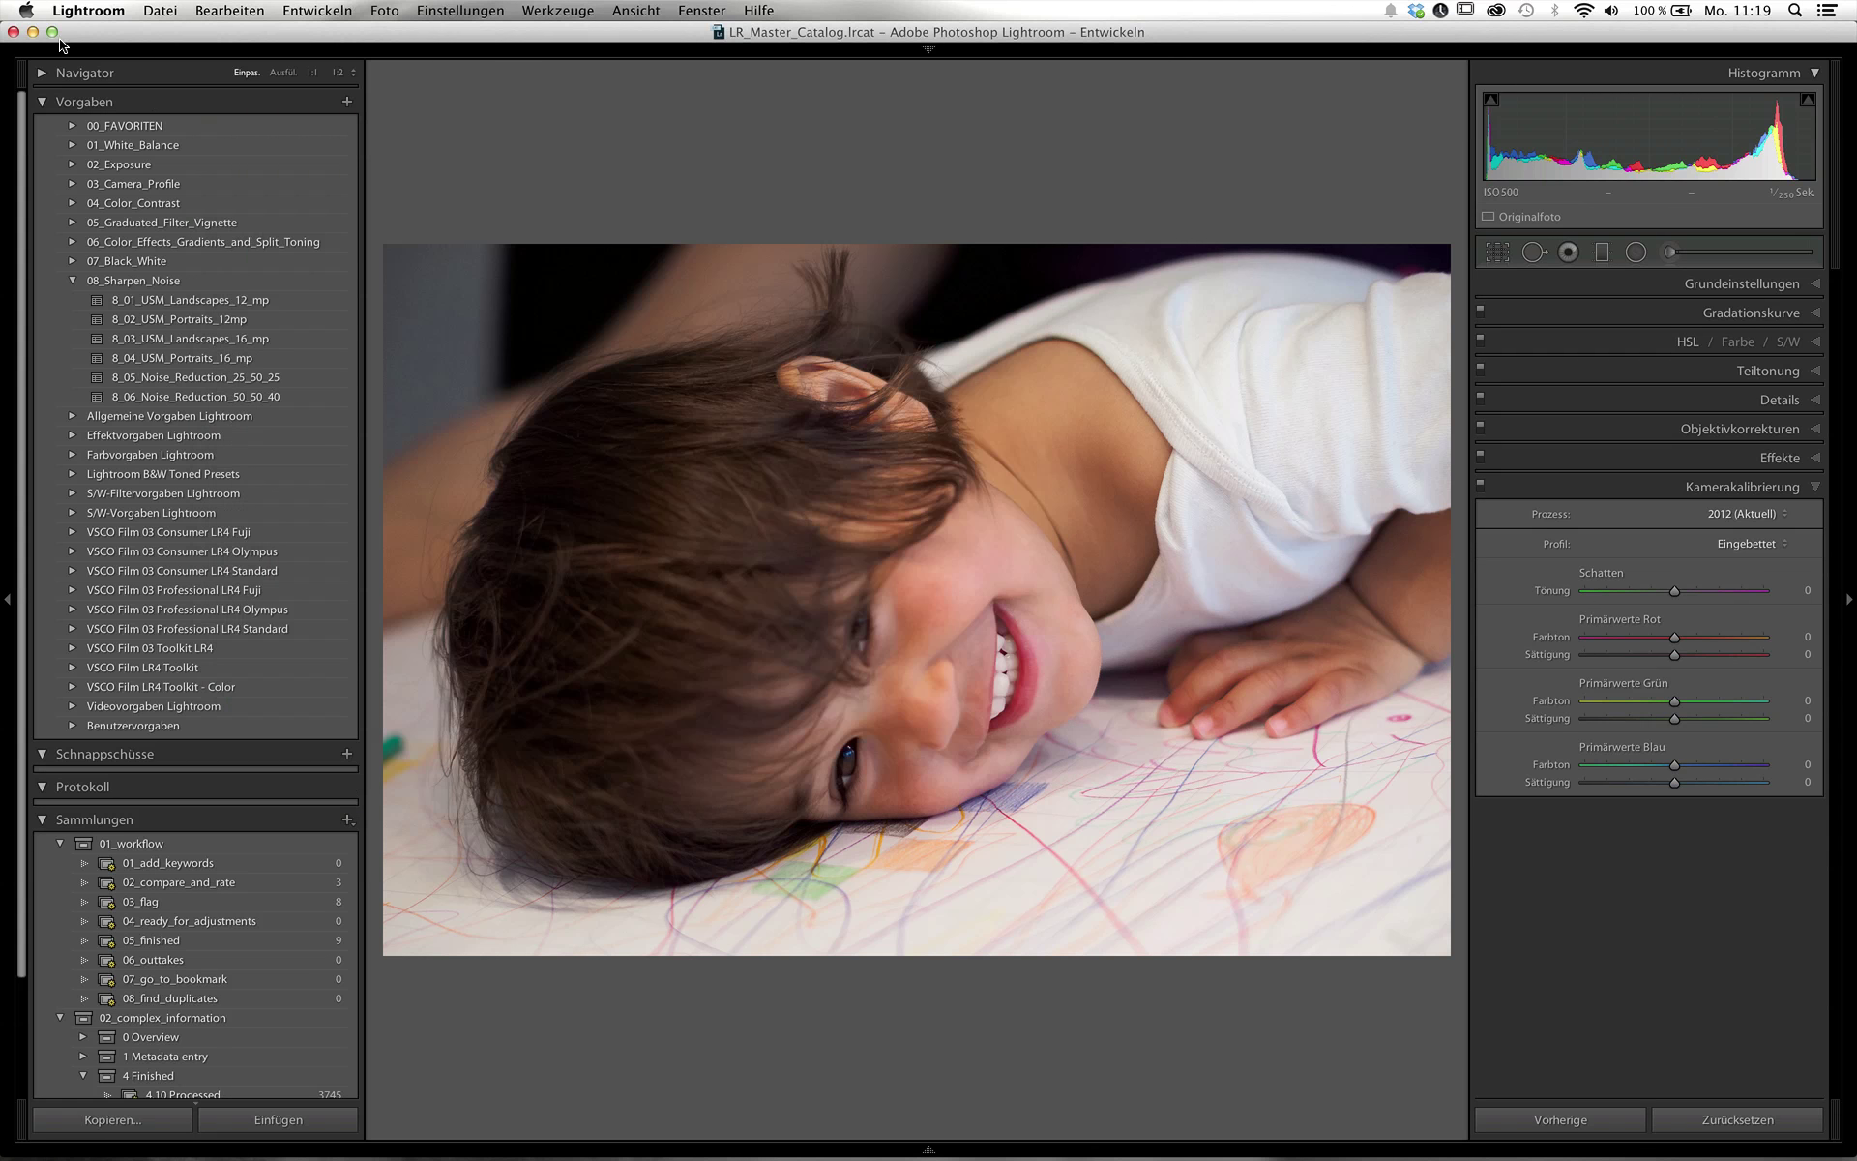
pyautogui.click(15, 33)
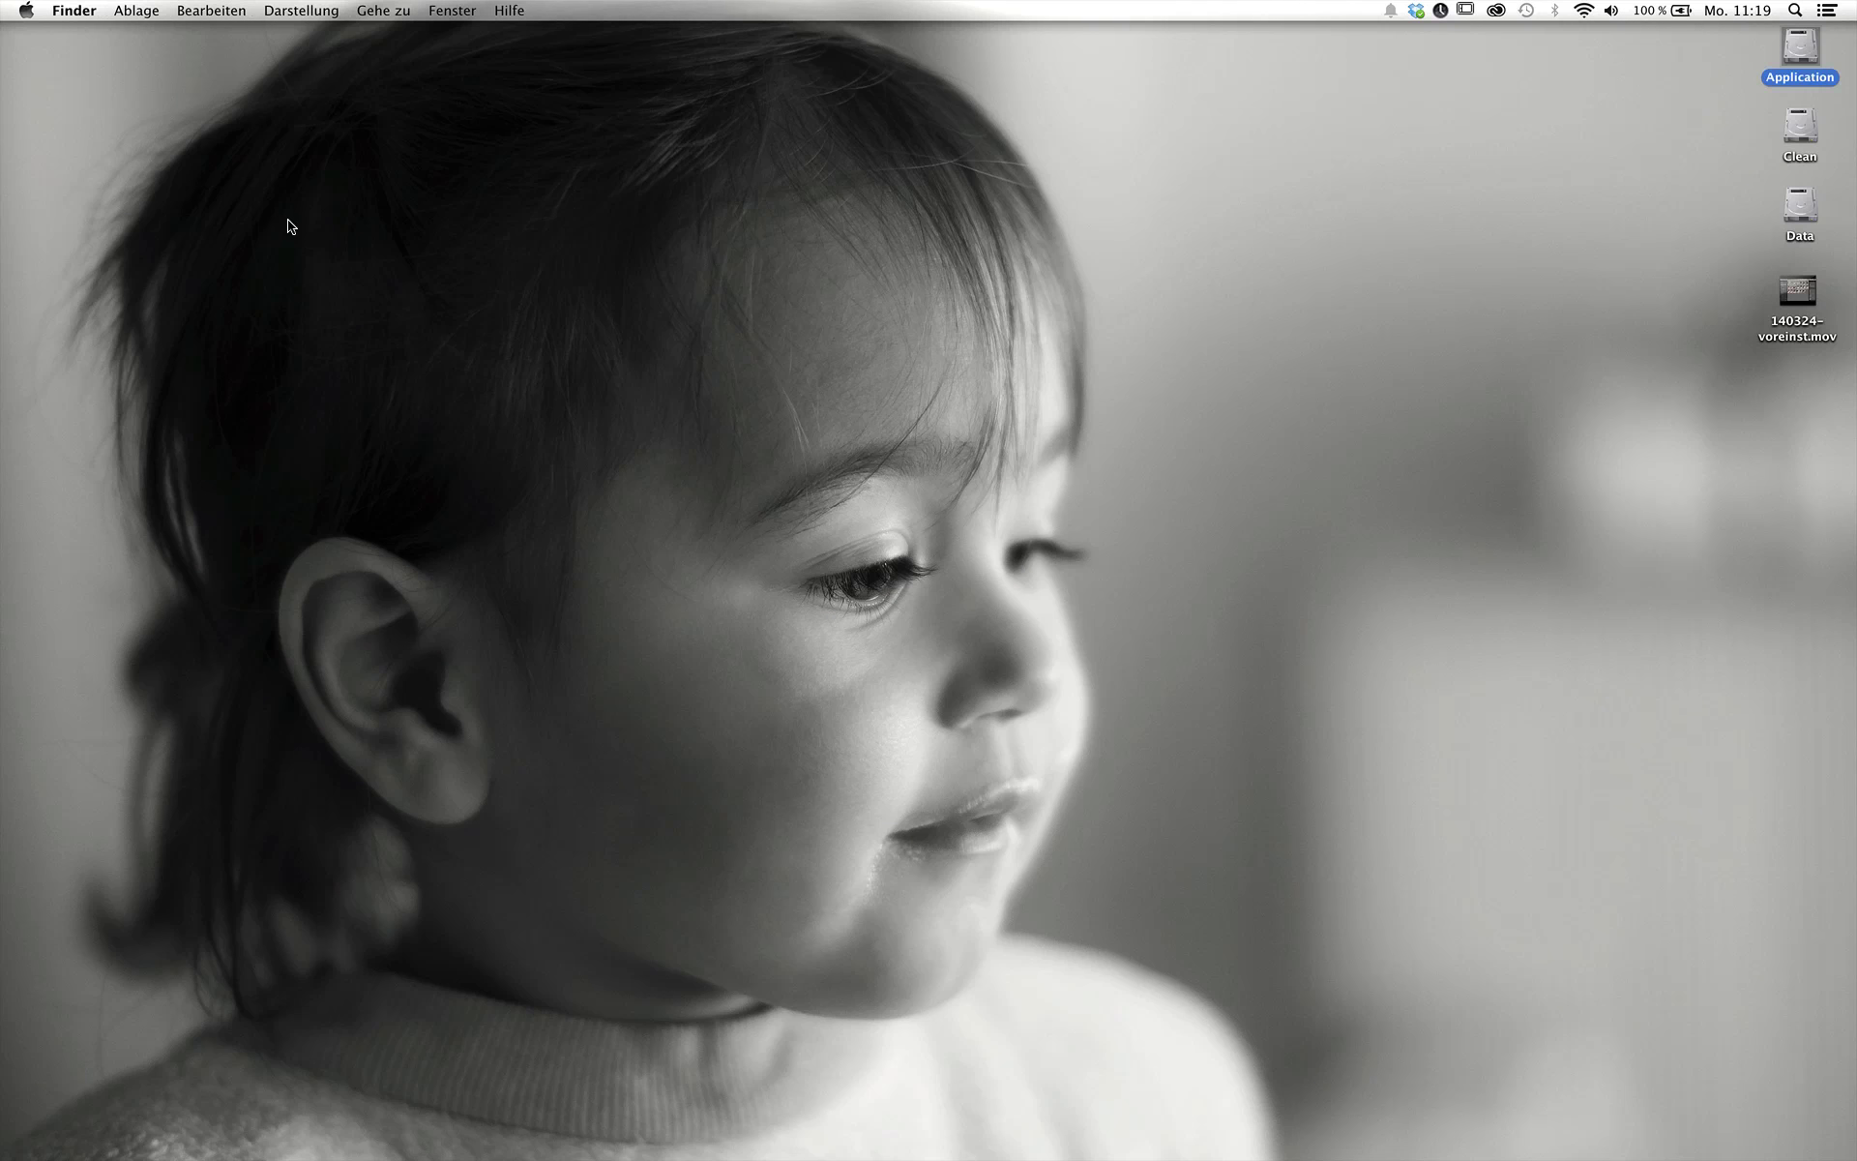
pyautogui.press('super+n')
# - In list view, go through 02_Catalogs > LR_Master_Catalog > Lightroom-Einstellungen into Develop Presets
pyautogui.click(144, 423)
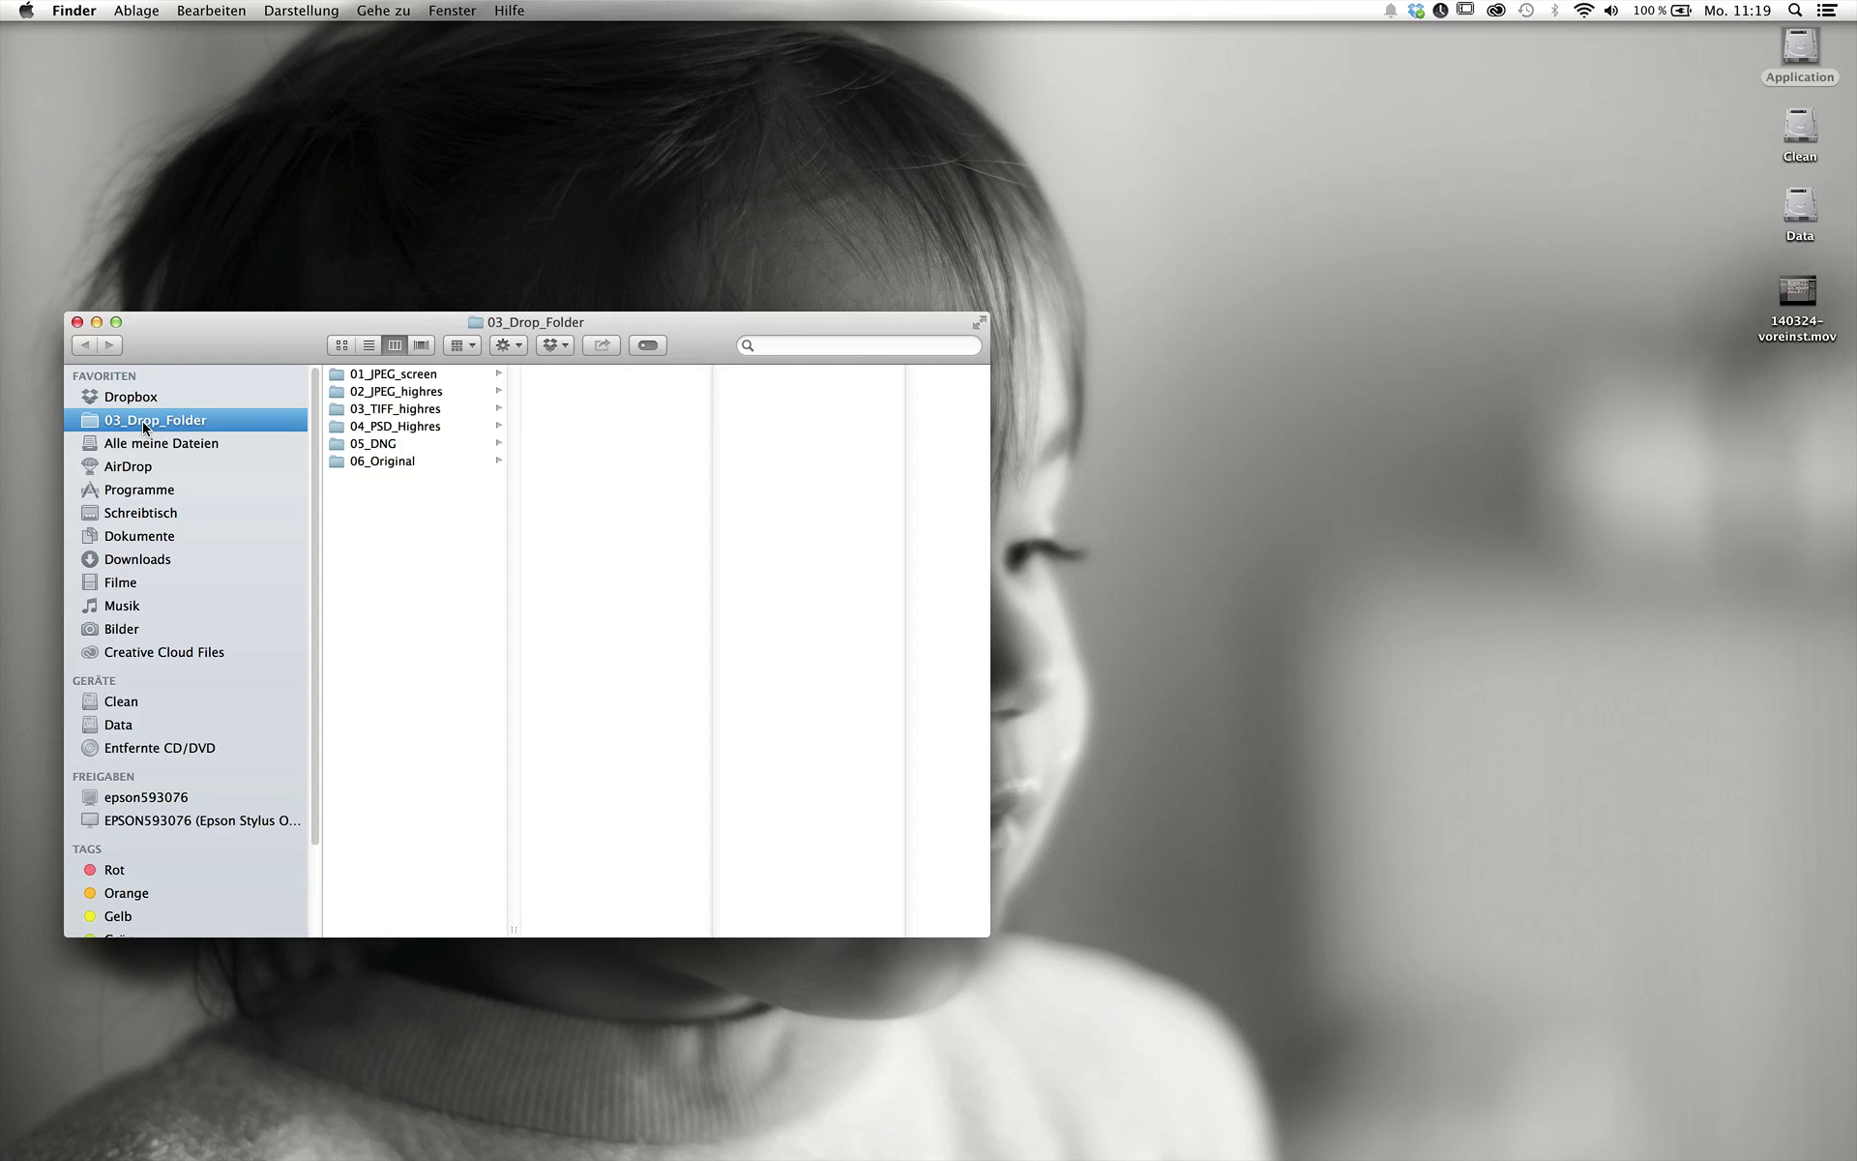
pyautogui.press('super+Up')
pyautogui.press('Right')
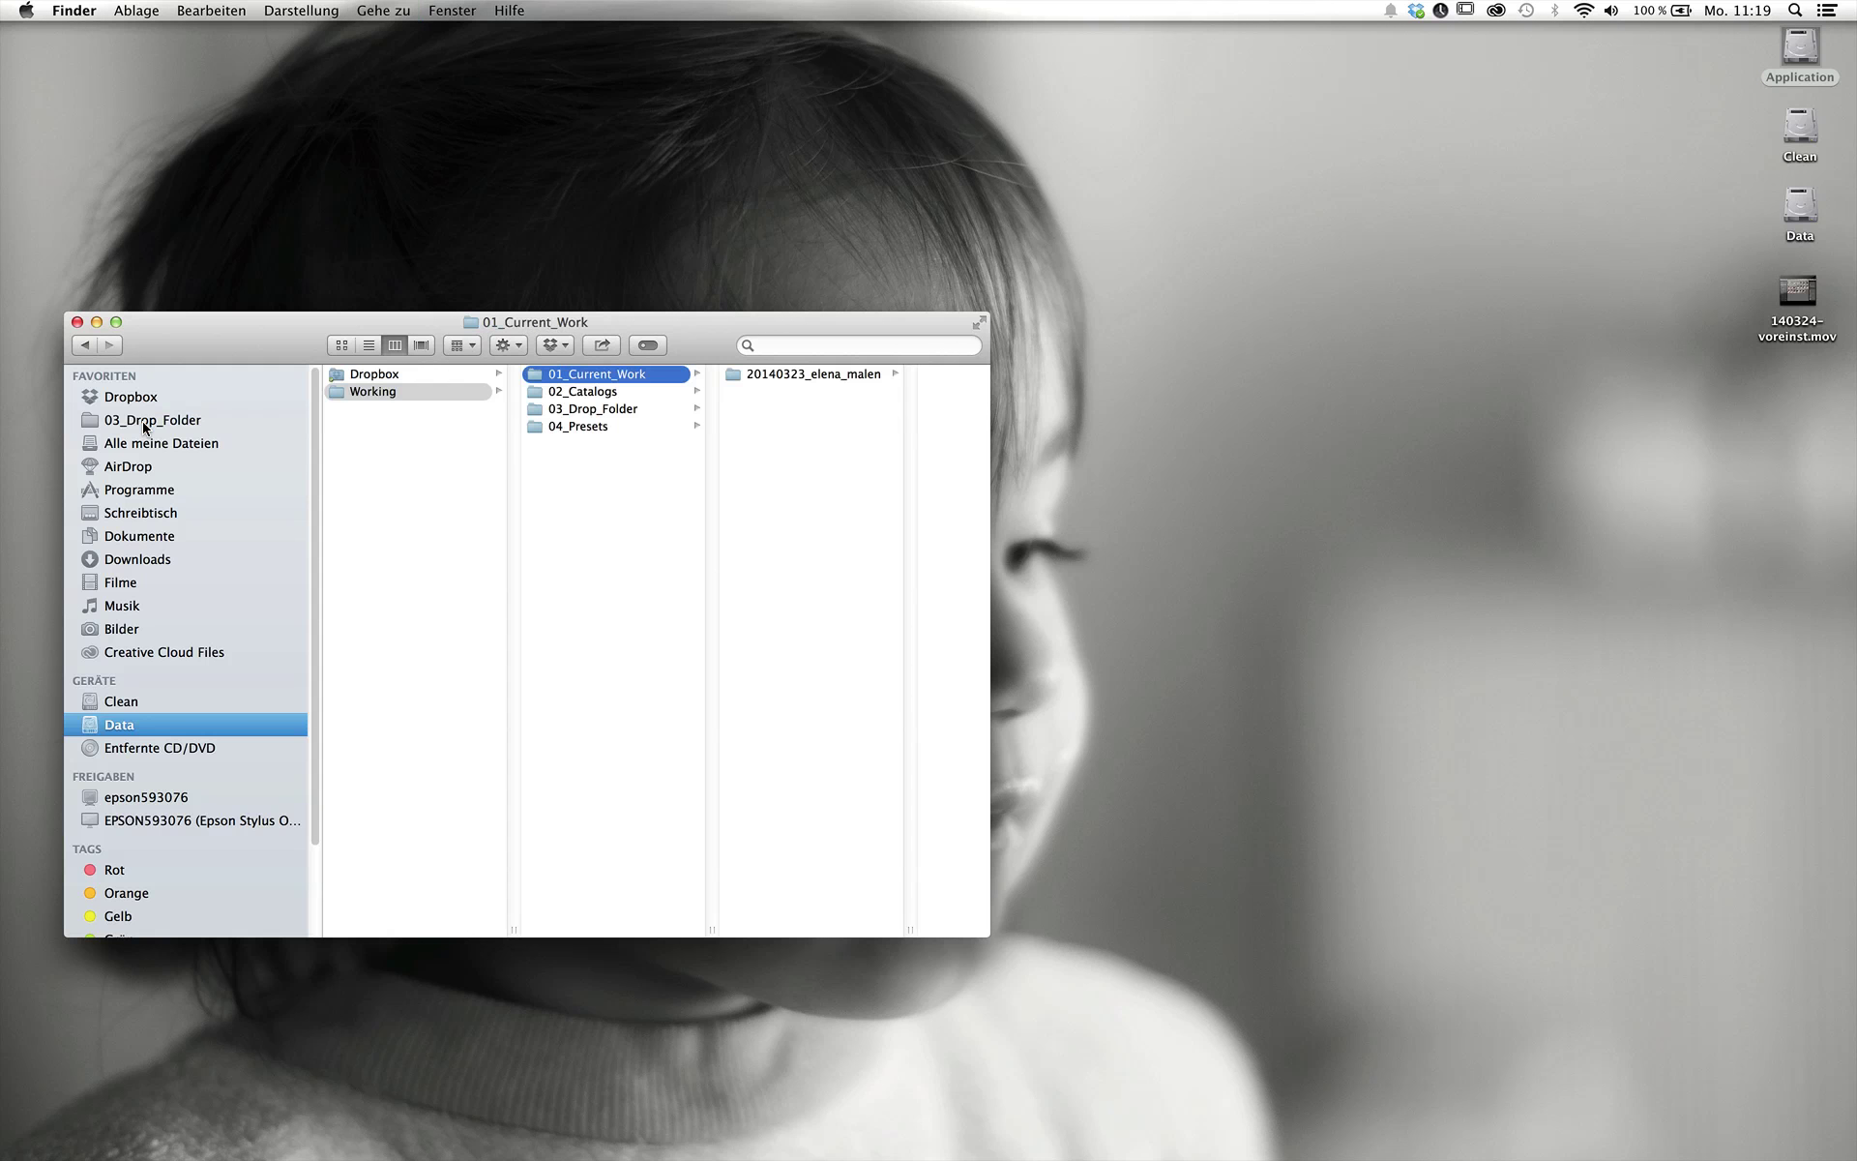
pyautogui.press('Down')
pyautogui.press('Right')
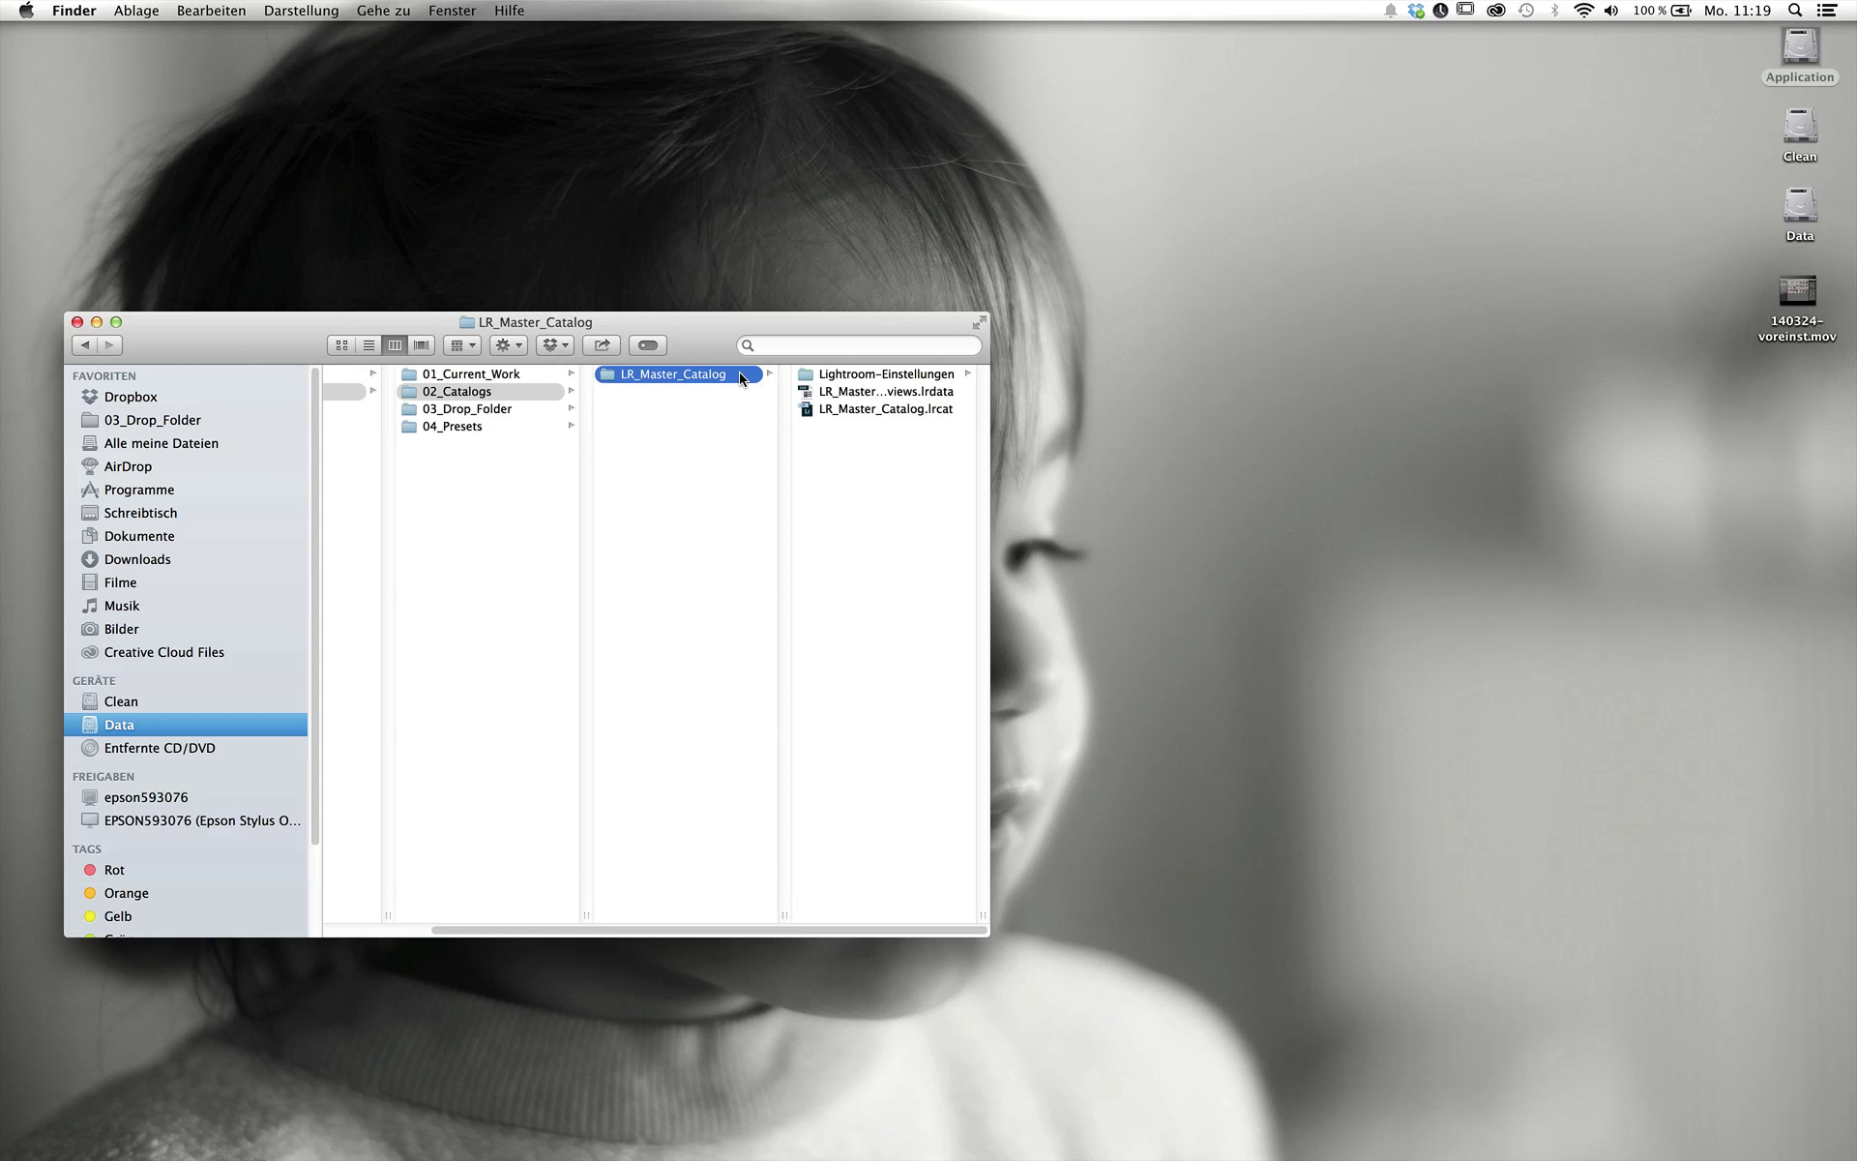
pyautogui.press('super+2')
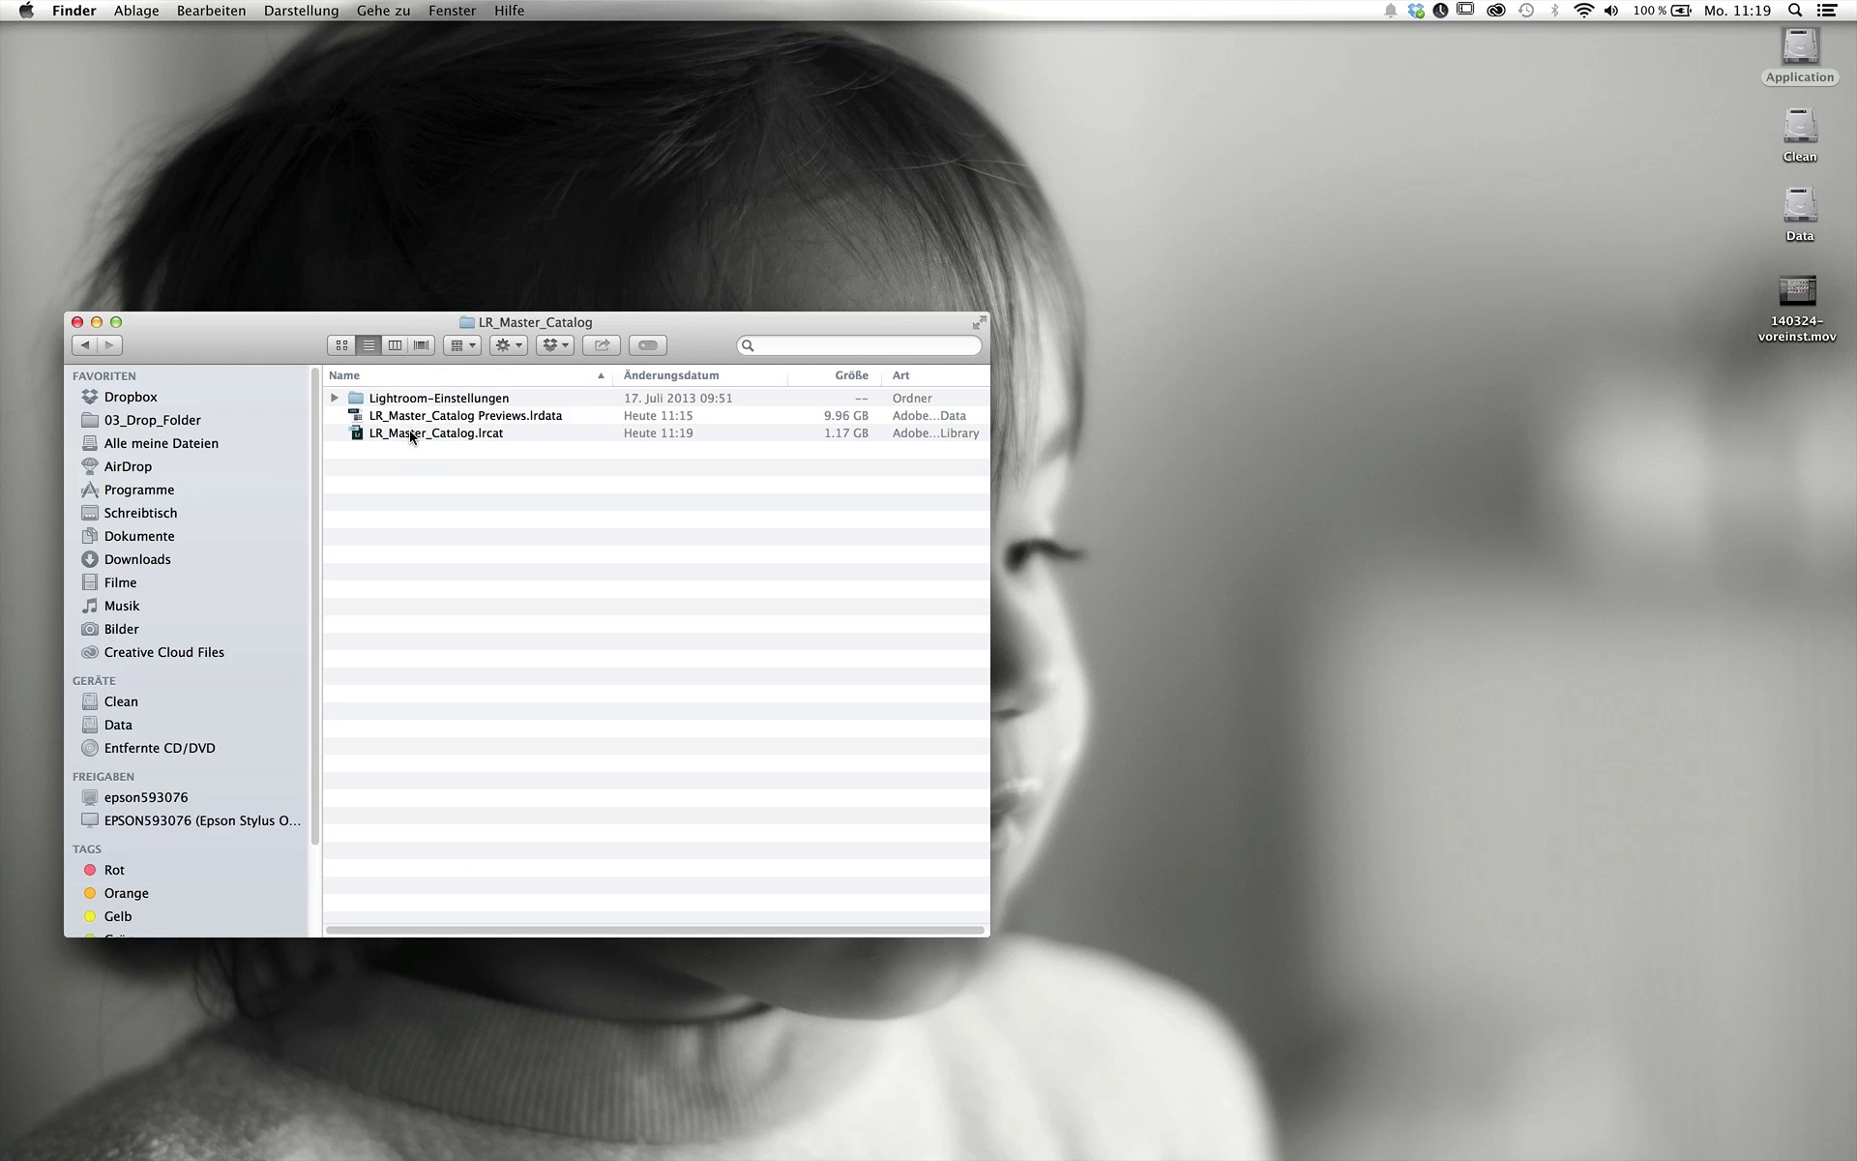
pyautogui.click(411, 436)
pyautogui.click(404, 399)
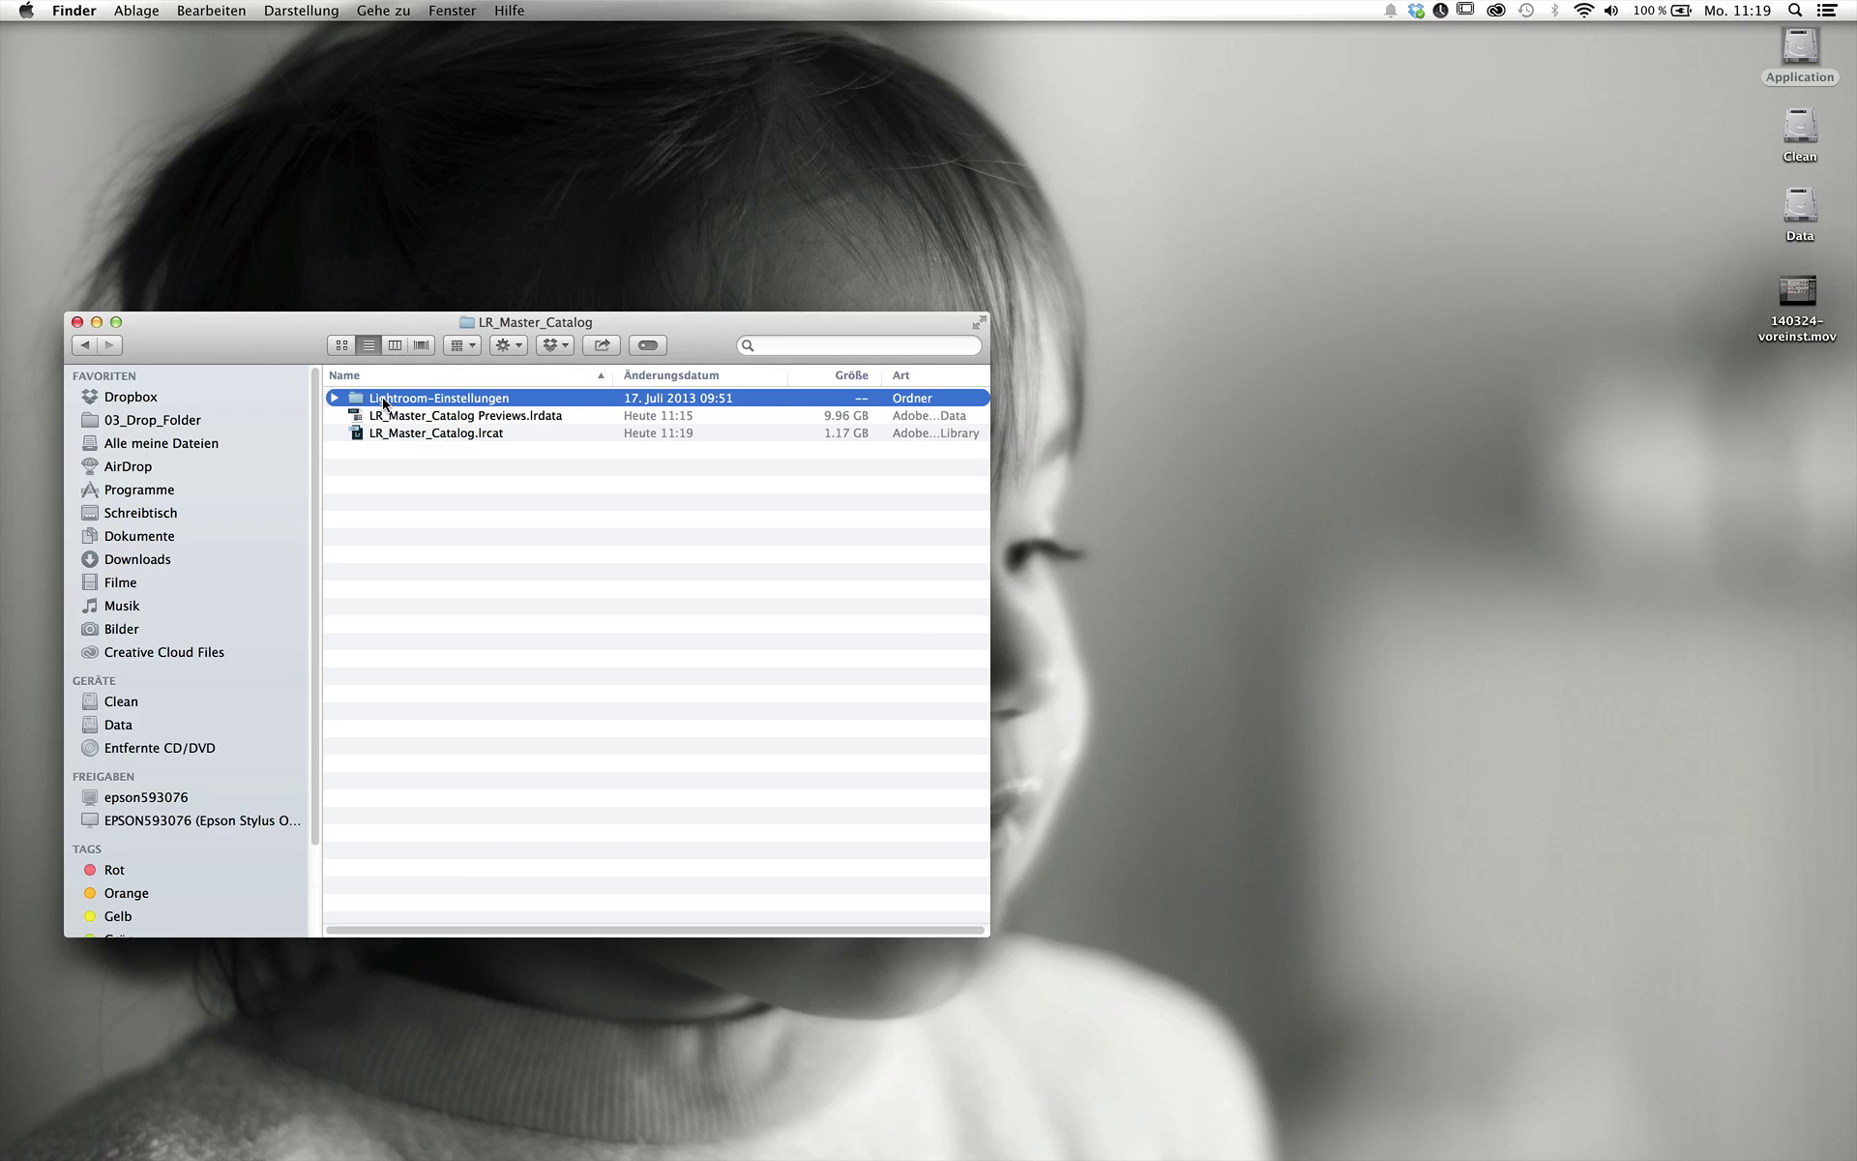
pyautogui.doubleClick(384, 400)
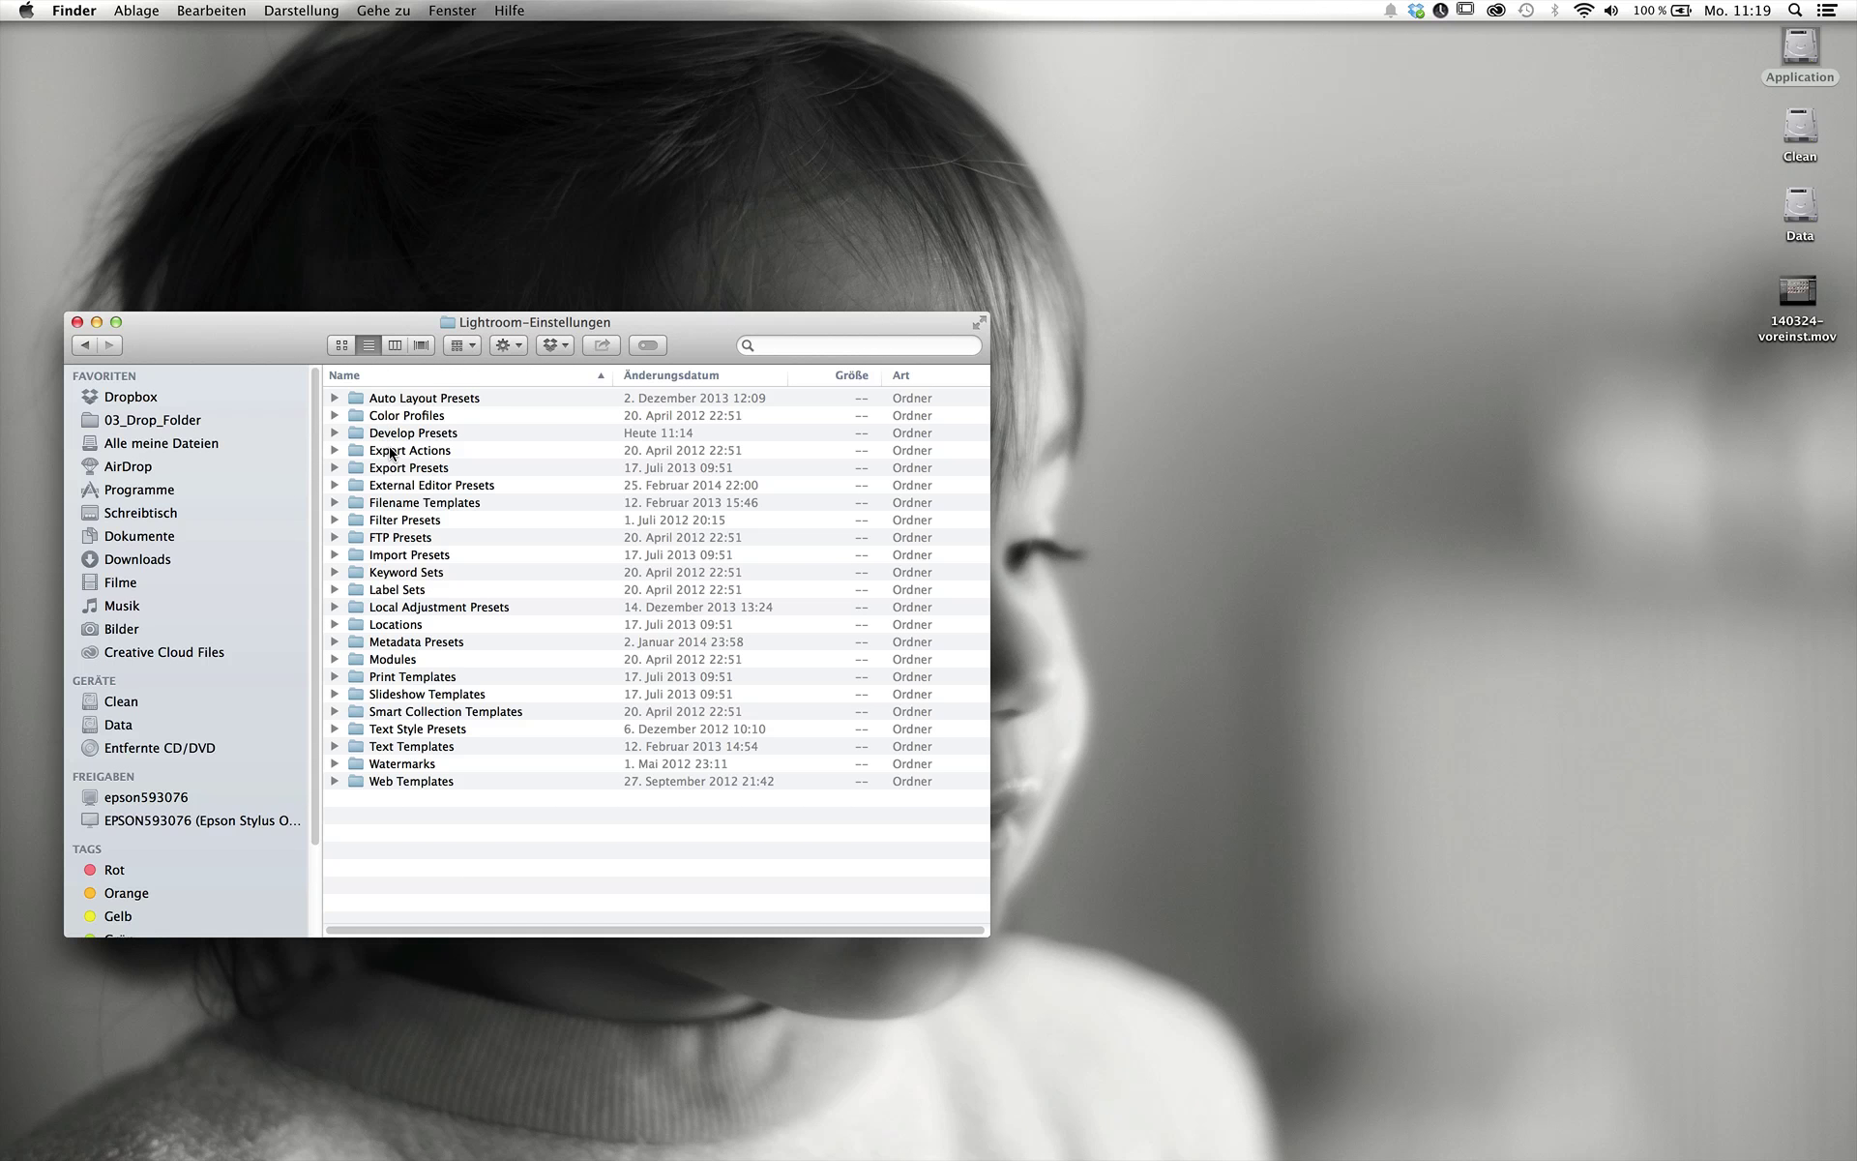
pyautogui.doubleClick(390, 433)
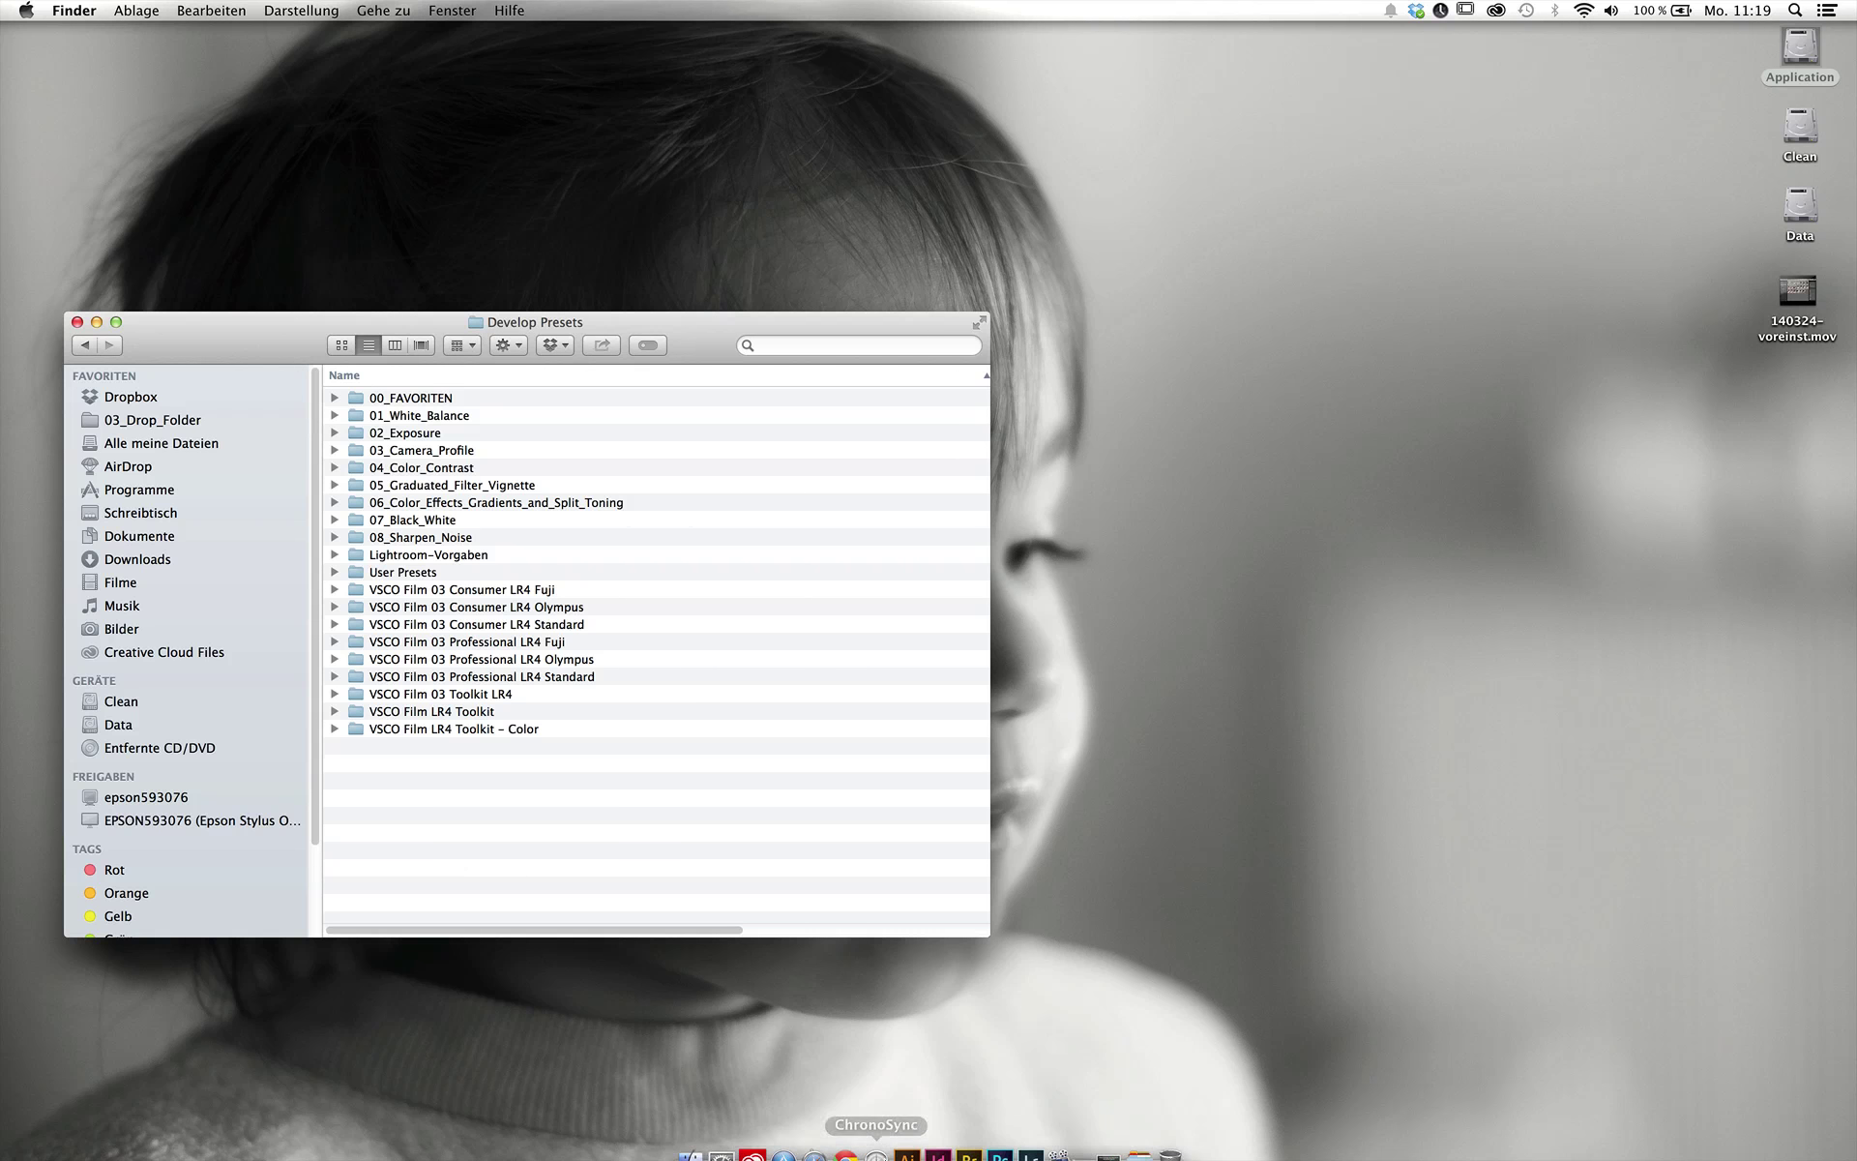
pyautogui.moveTo(1046, 1140)
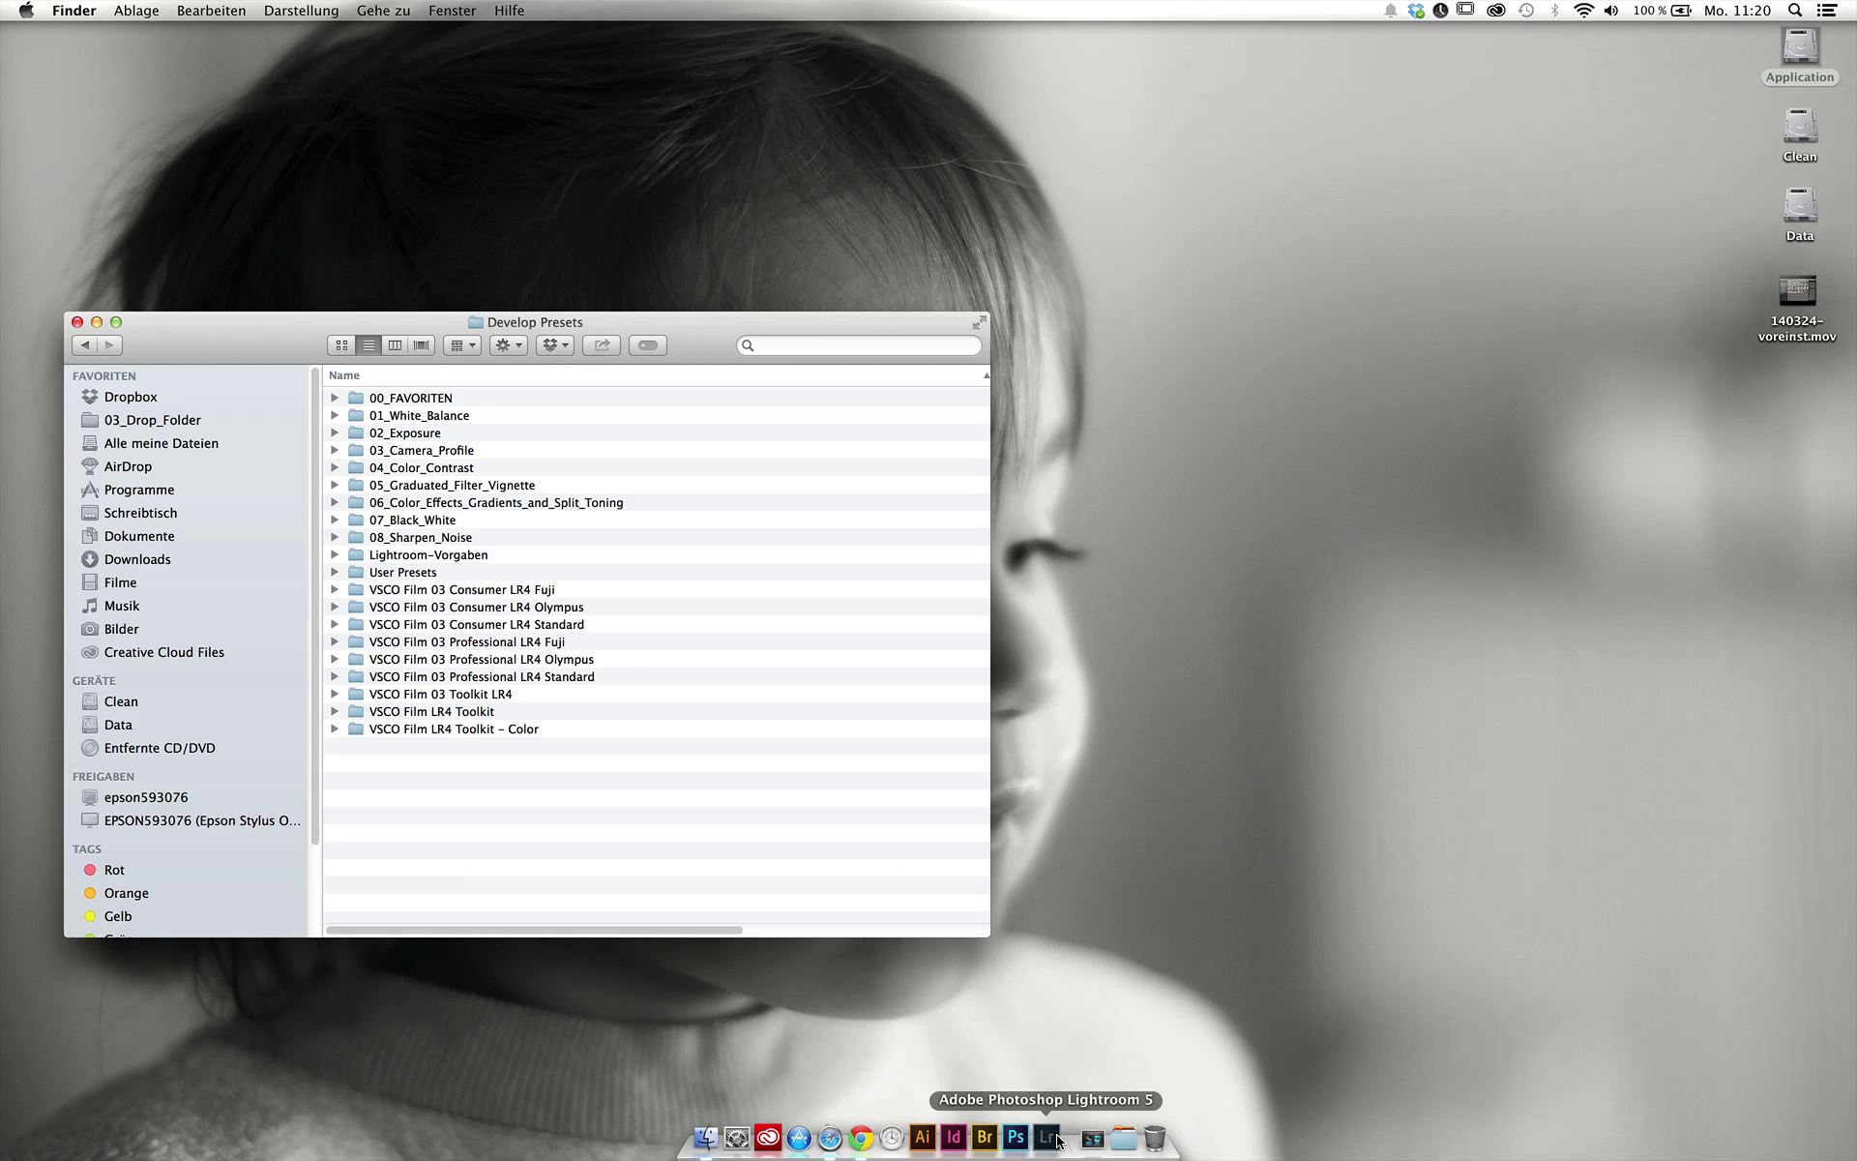
# - Relaunch Lightroom and uncheck 'Vorgaben mit diesem Katalog speichern' in Voreinstellungen
pyautogui.click(1057, 1141)
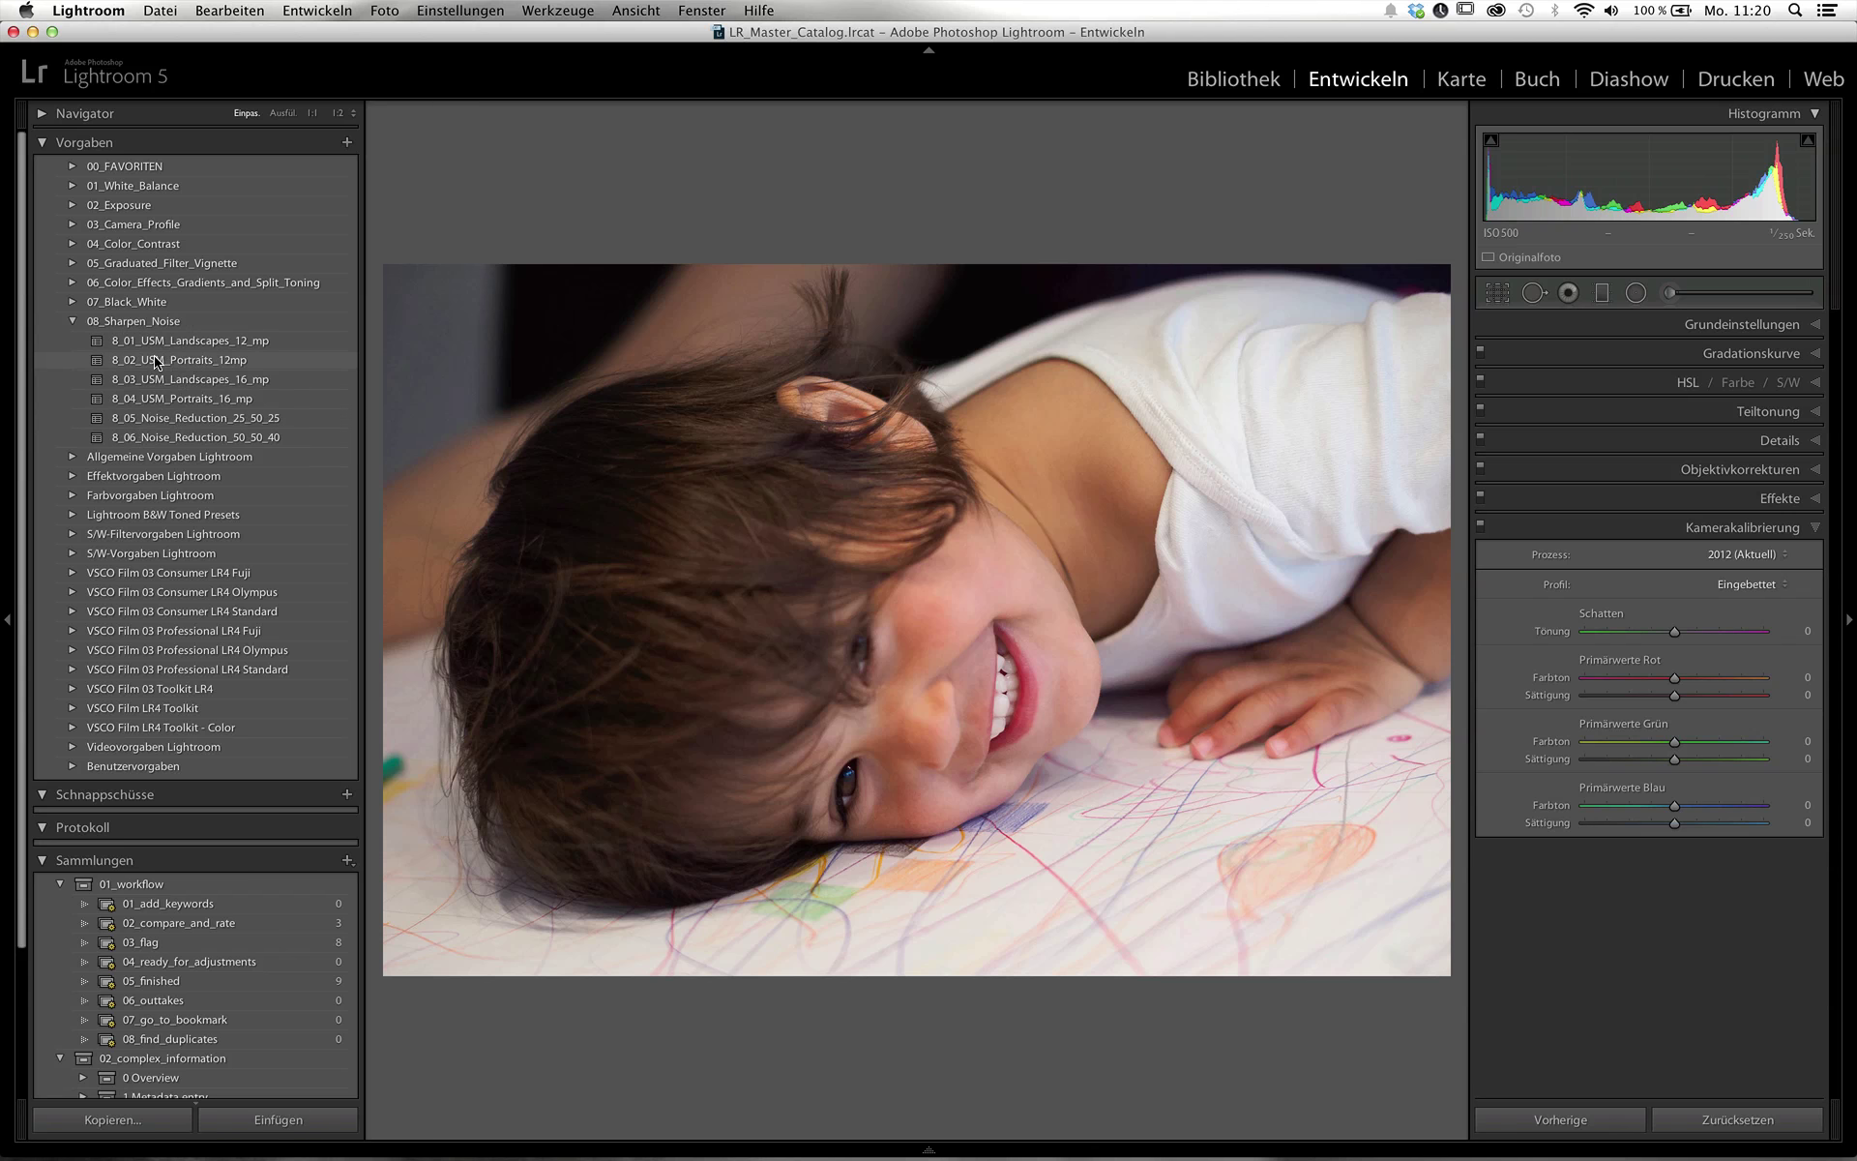
pyautogui.click(66, 5)
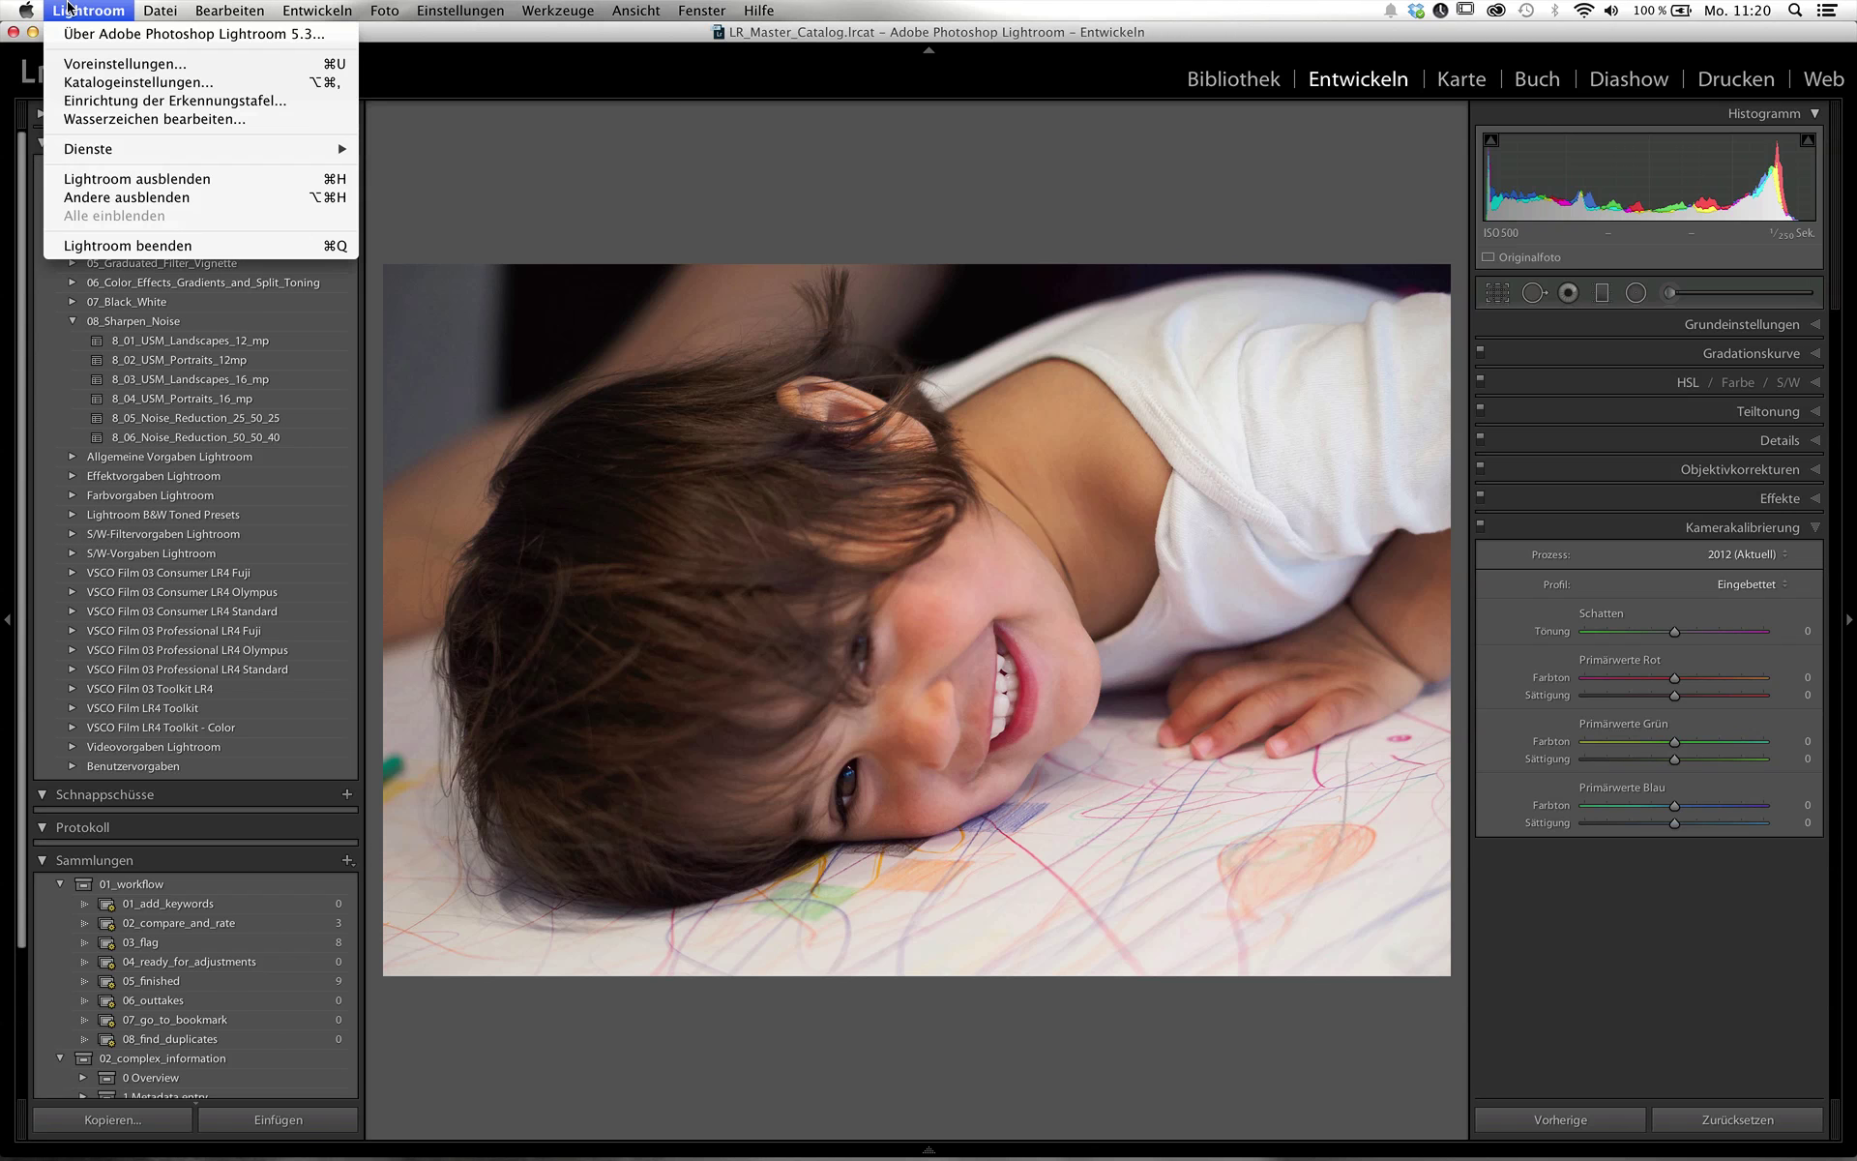
pyautogui.click(82, 63)
pyautogui.moveTo(360, 147); pyautogui.dragTo(586, 191)
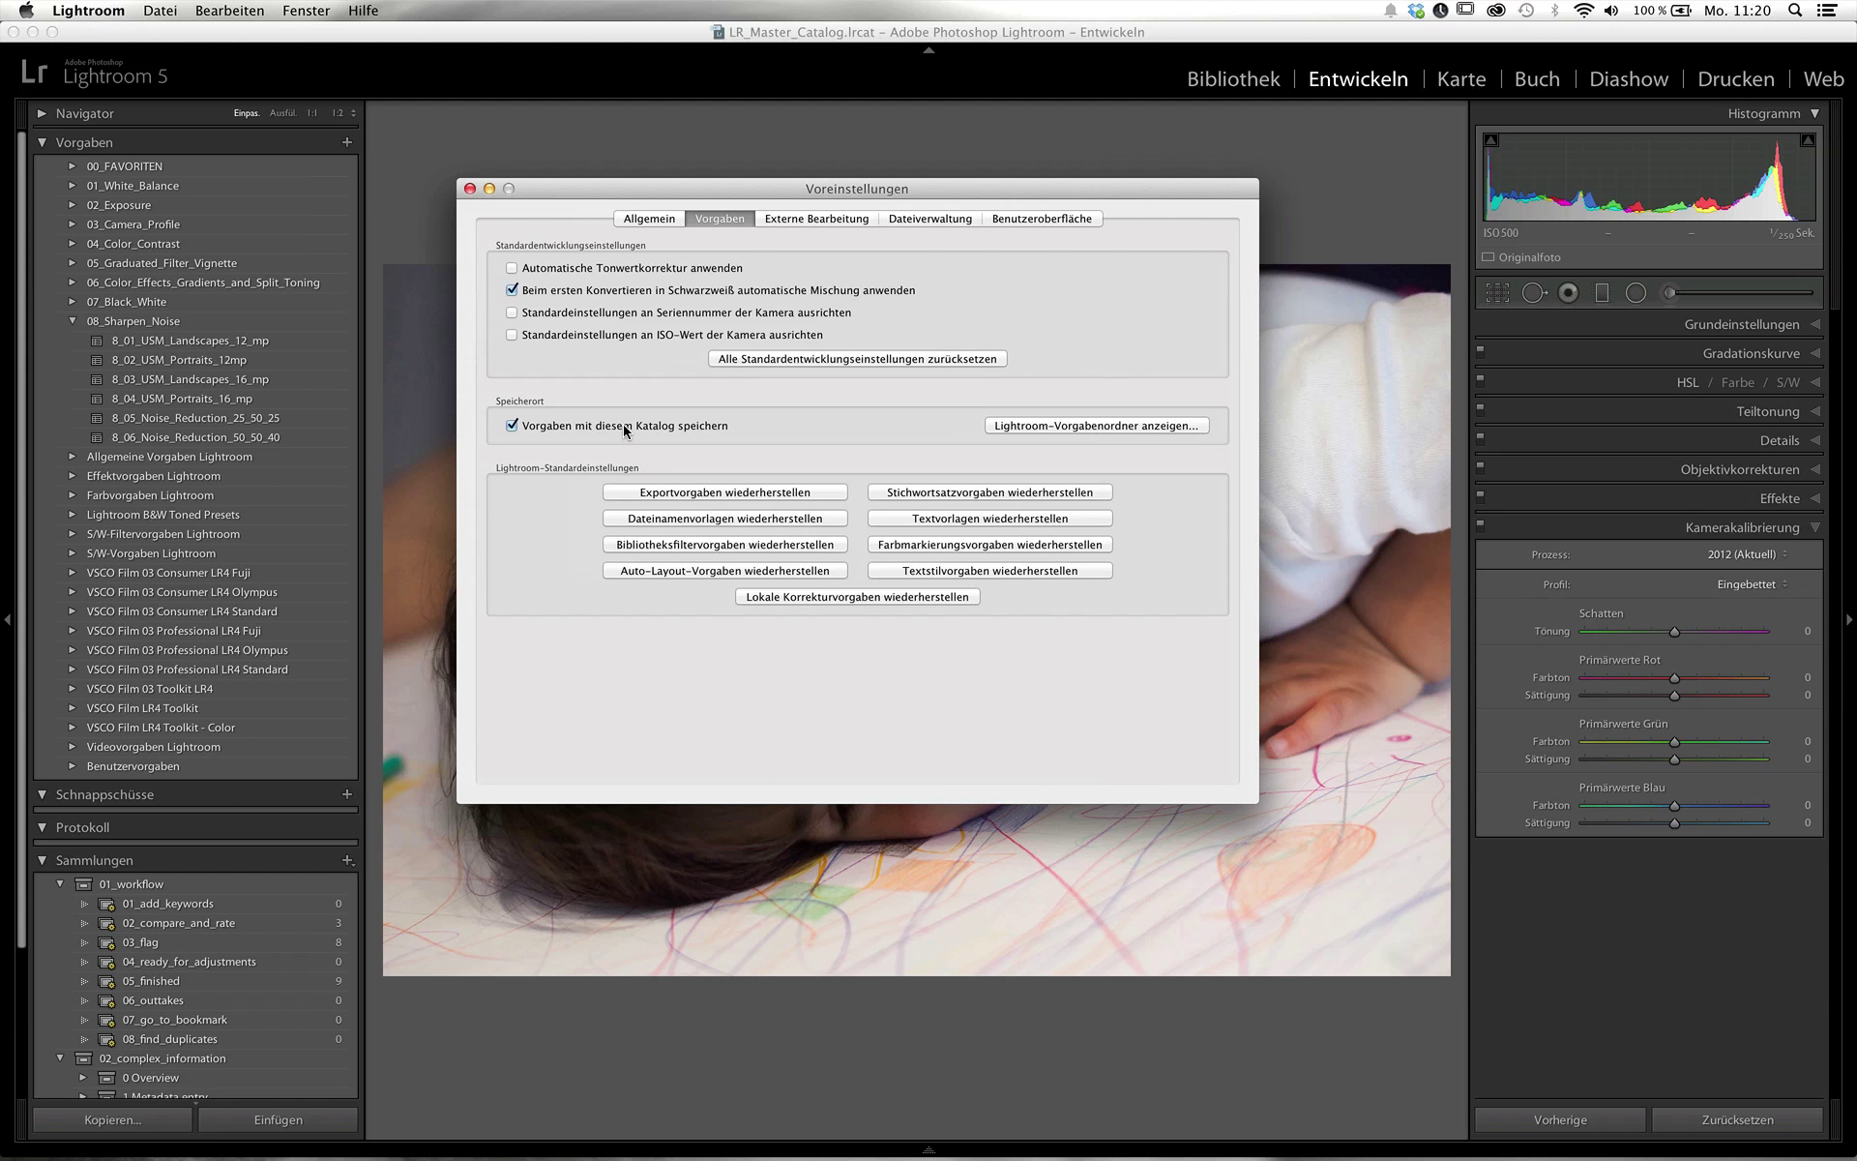
pyautogui.click(511, 426)
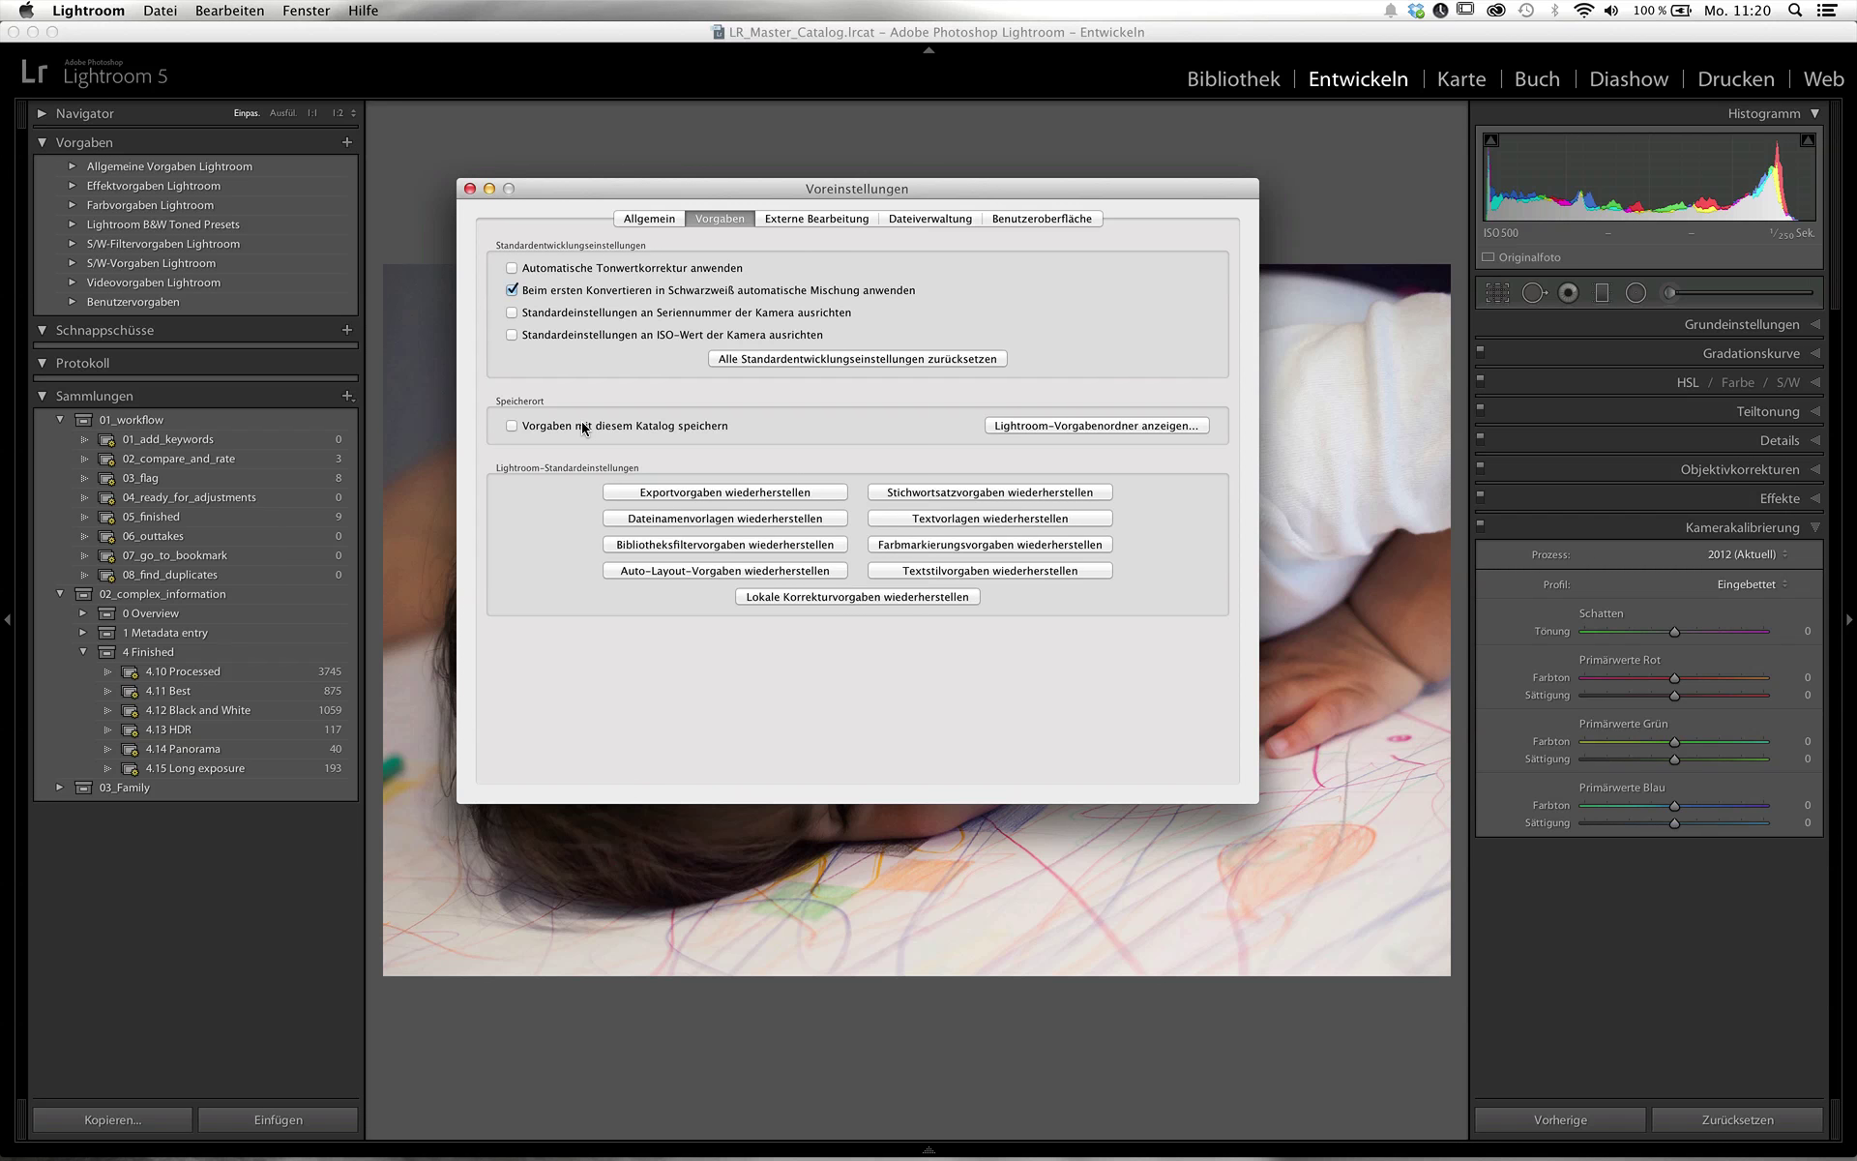
pyautogui.click(1088, 425)
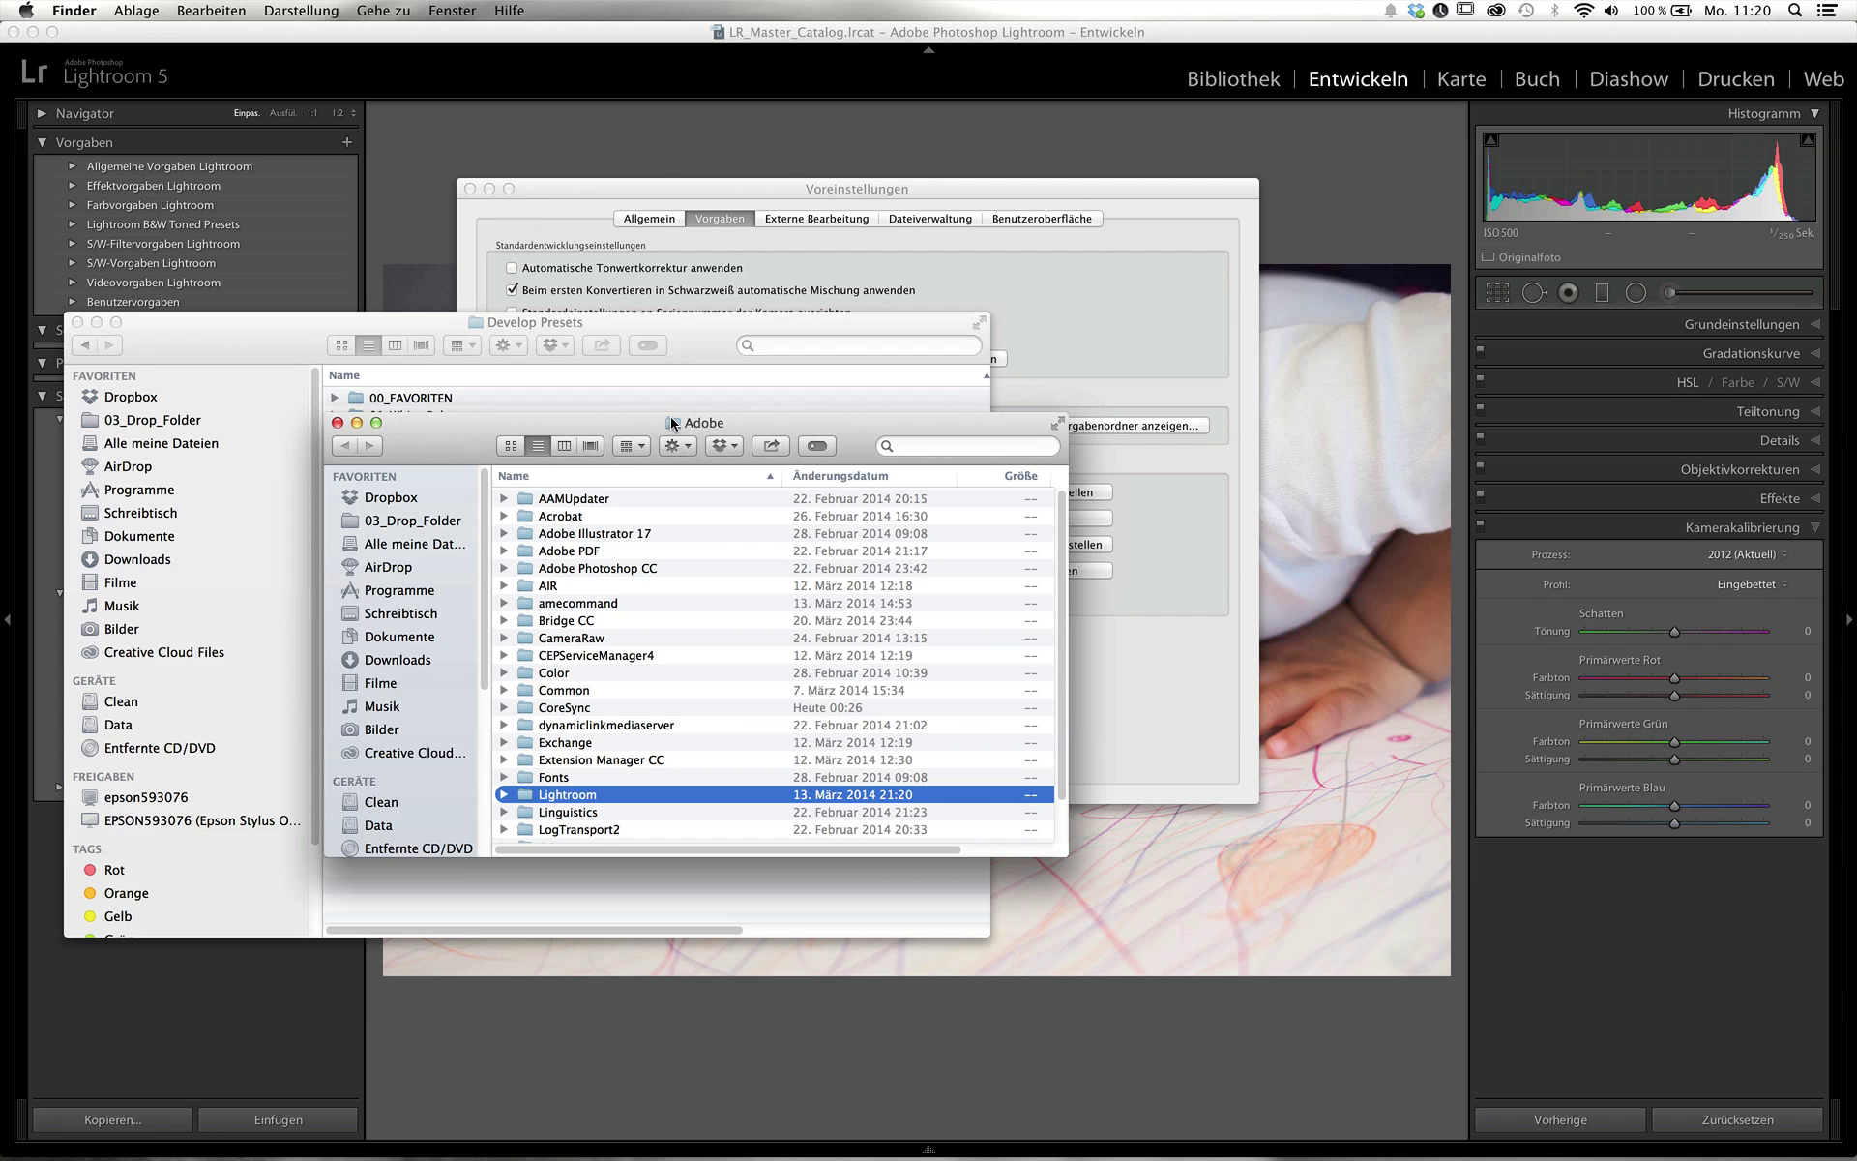
pyautogui.keyDown('super'); pyautogui.click(678, 426); pyautogui.keyUp('super')
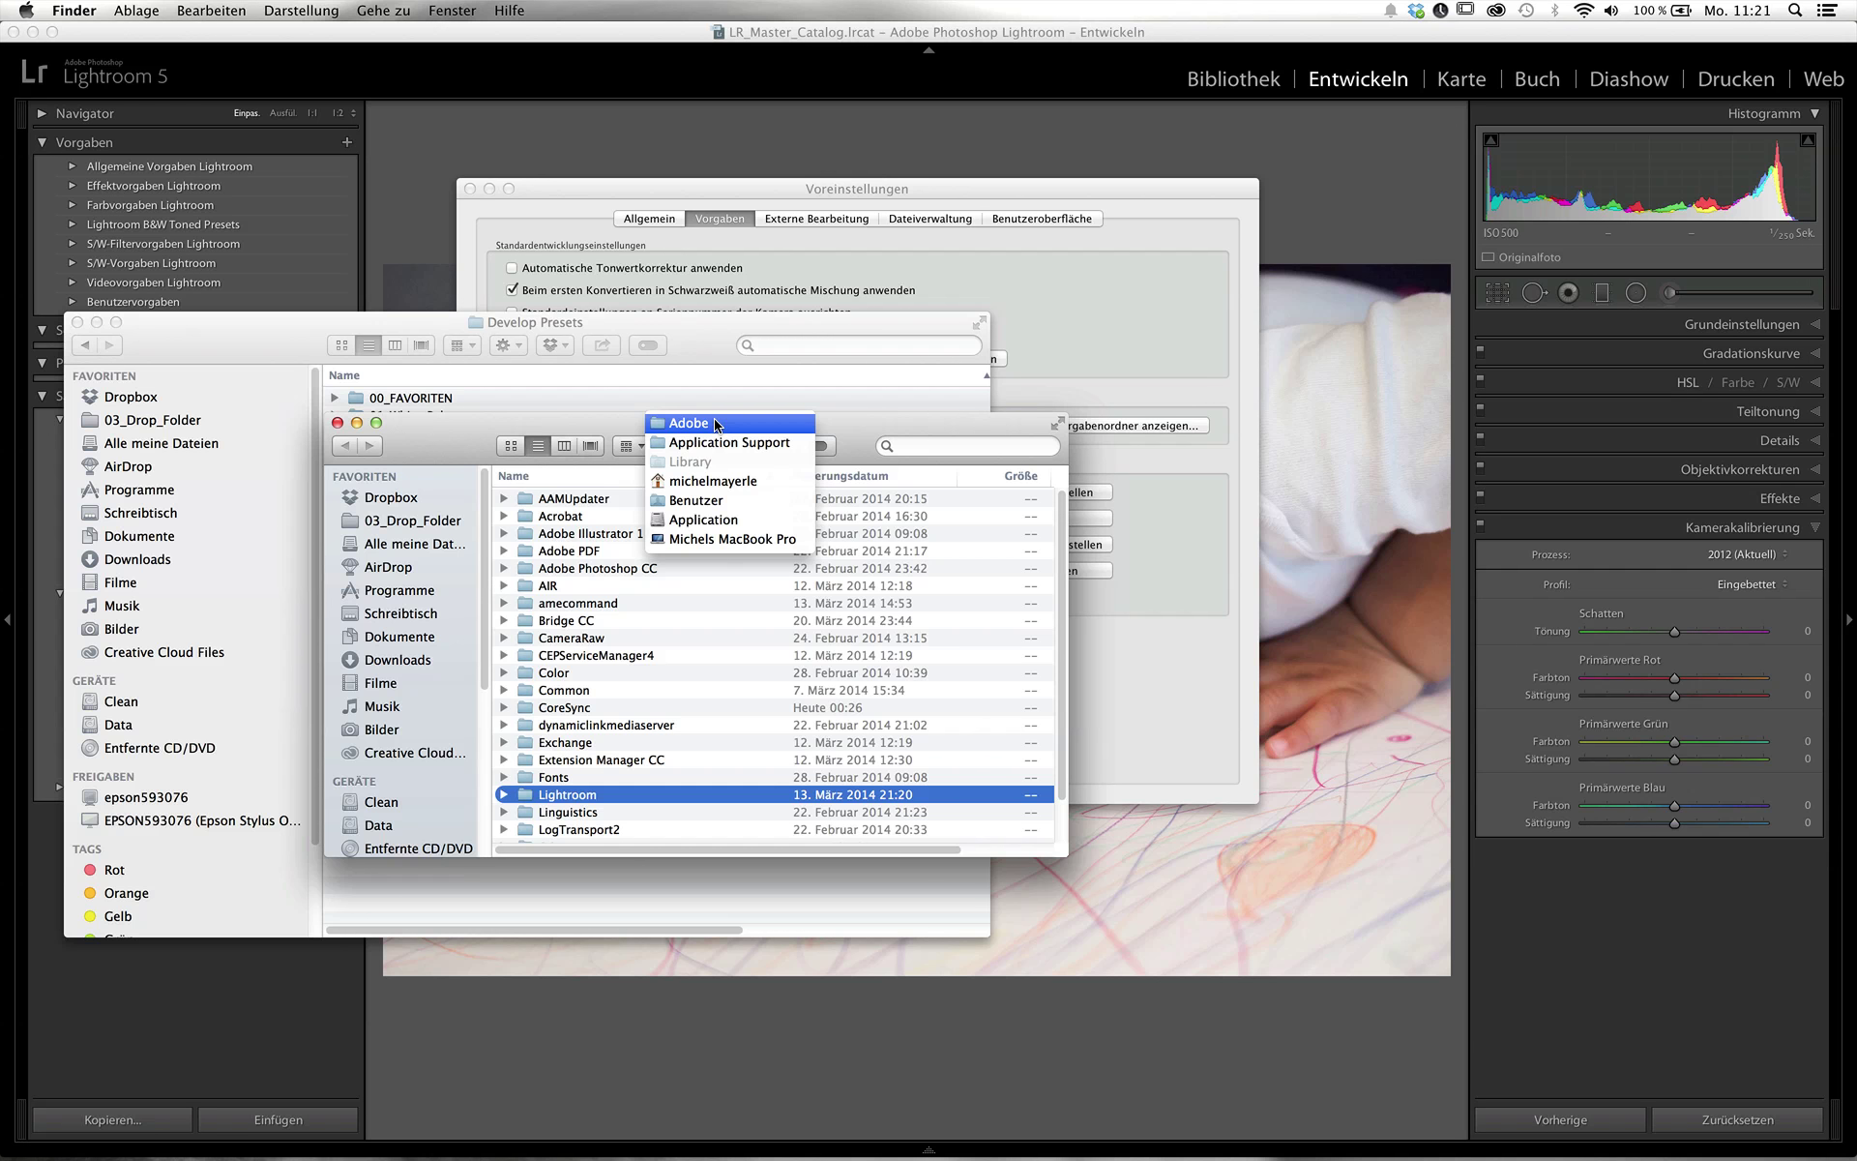
pyautogui.click(715, 423)
pyautogui.click(336, 423)
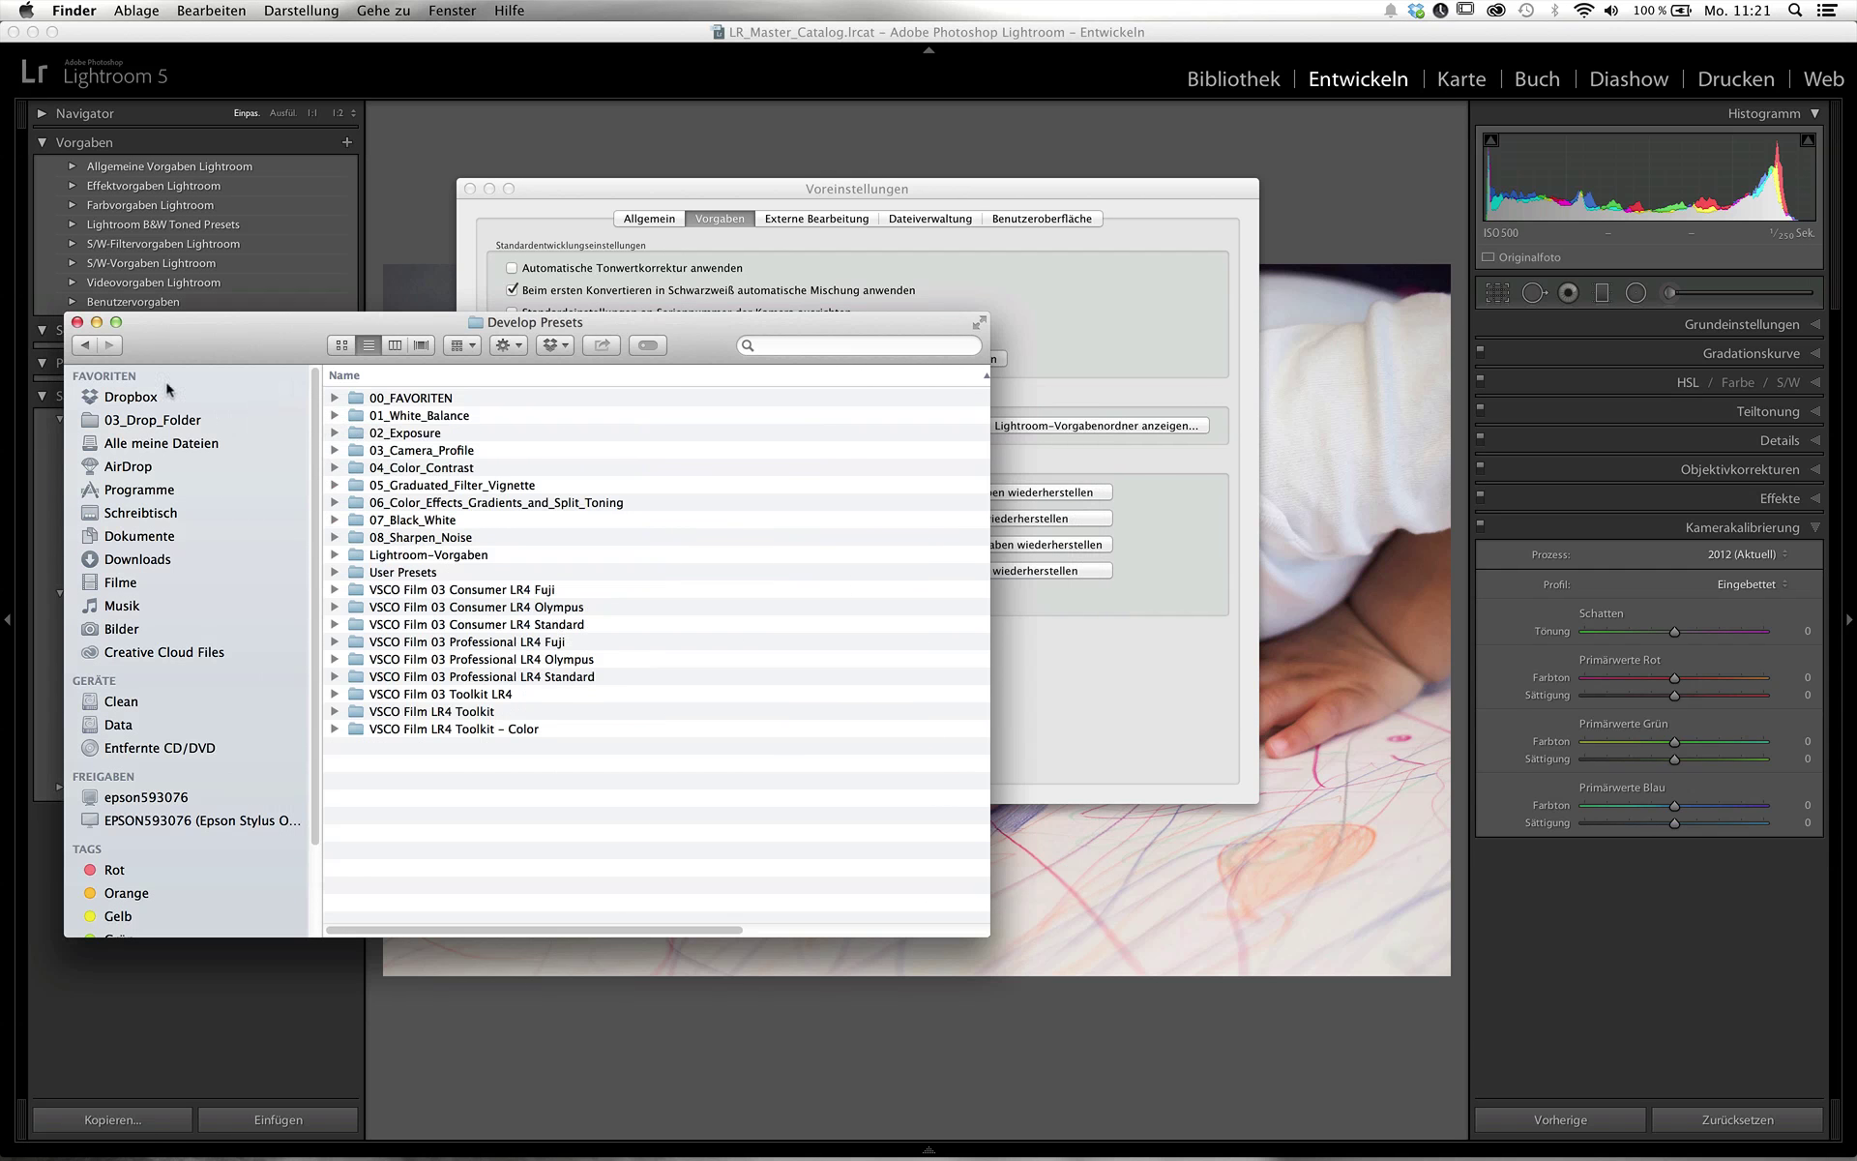
pyautogui.click(78, 322)
pyautogui.click(570, 398)
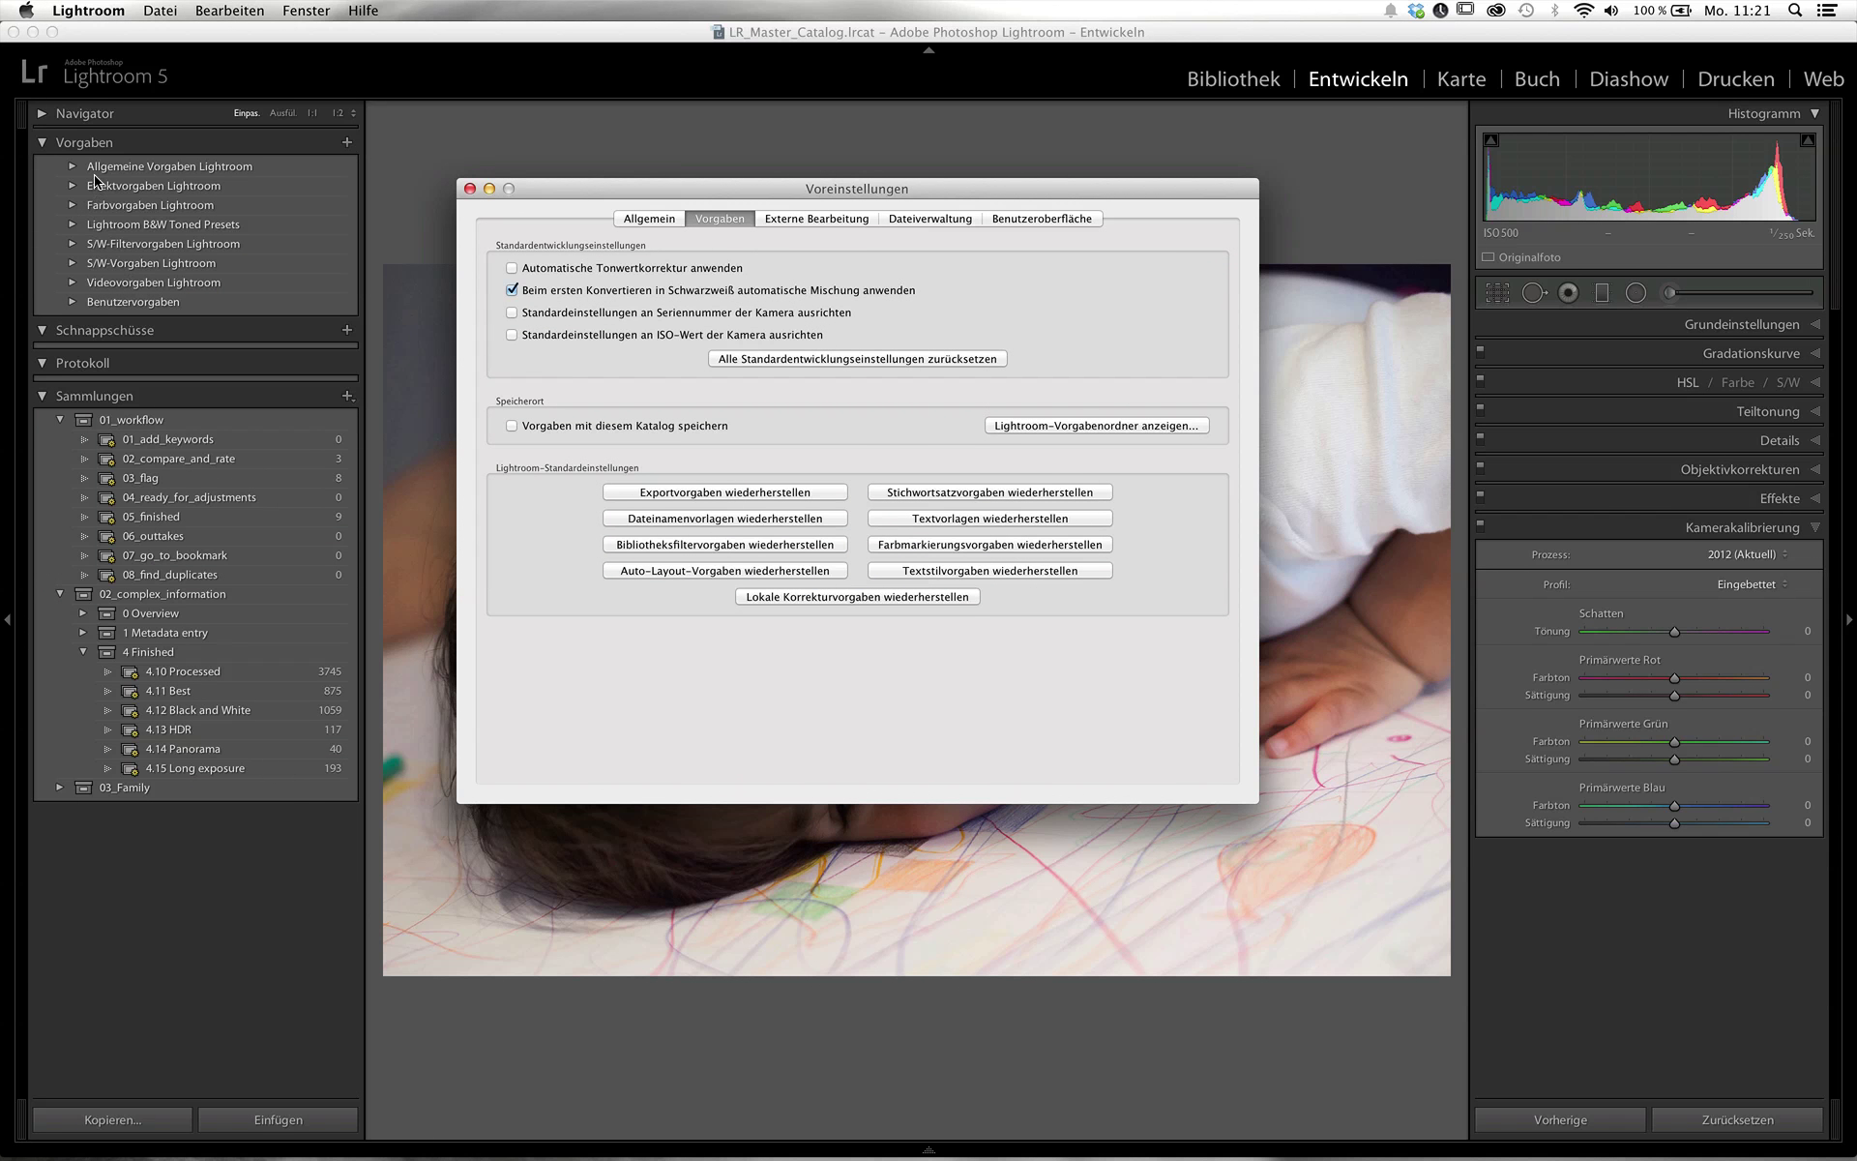
# - Re-enable 'Vorgaben mit diesem Katalog speichern' in the Vorgaben preferences and close Voreinstellungen
pyautogui.click(671, 428)
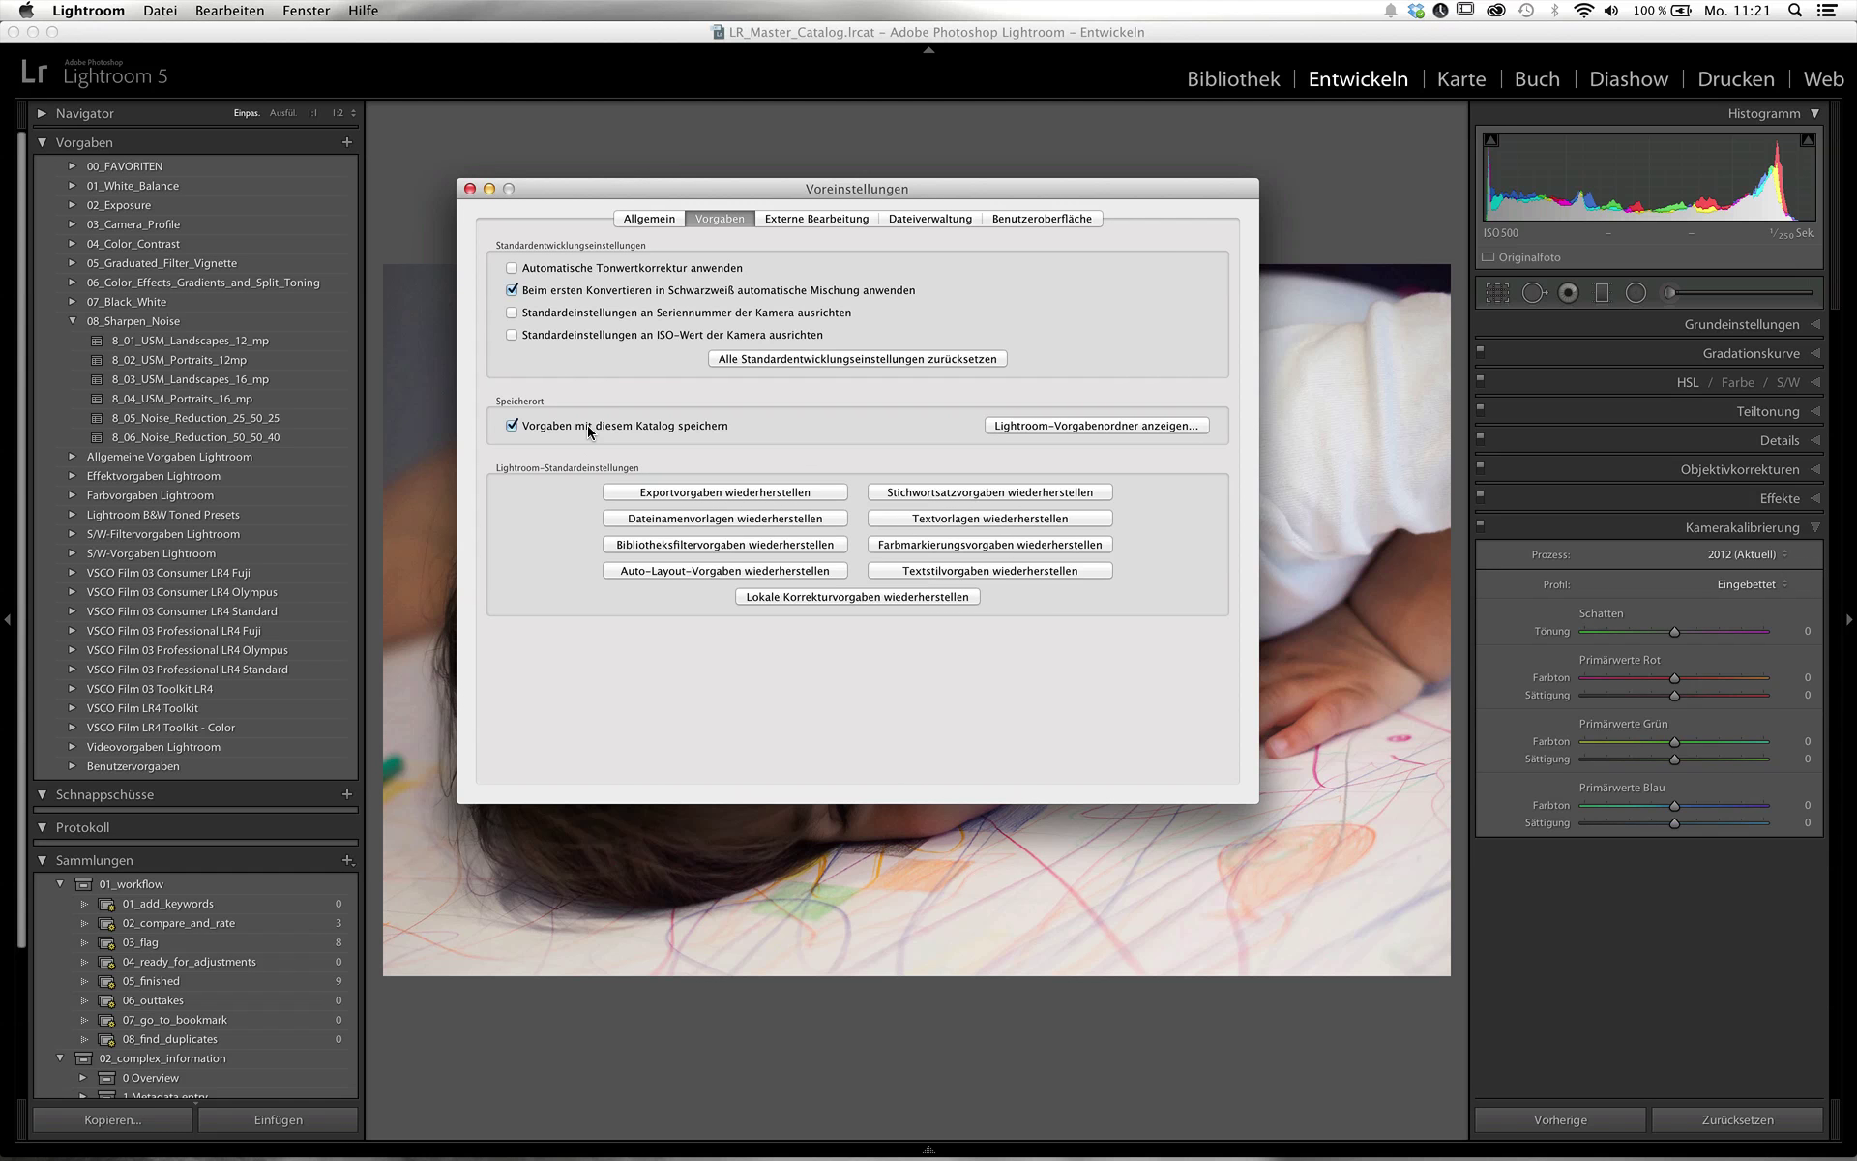
pyautogui.click(470, 189)
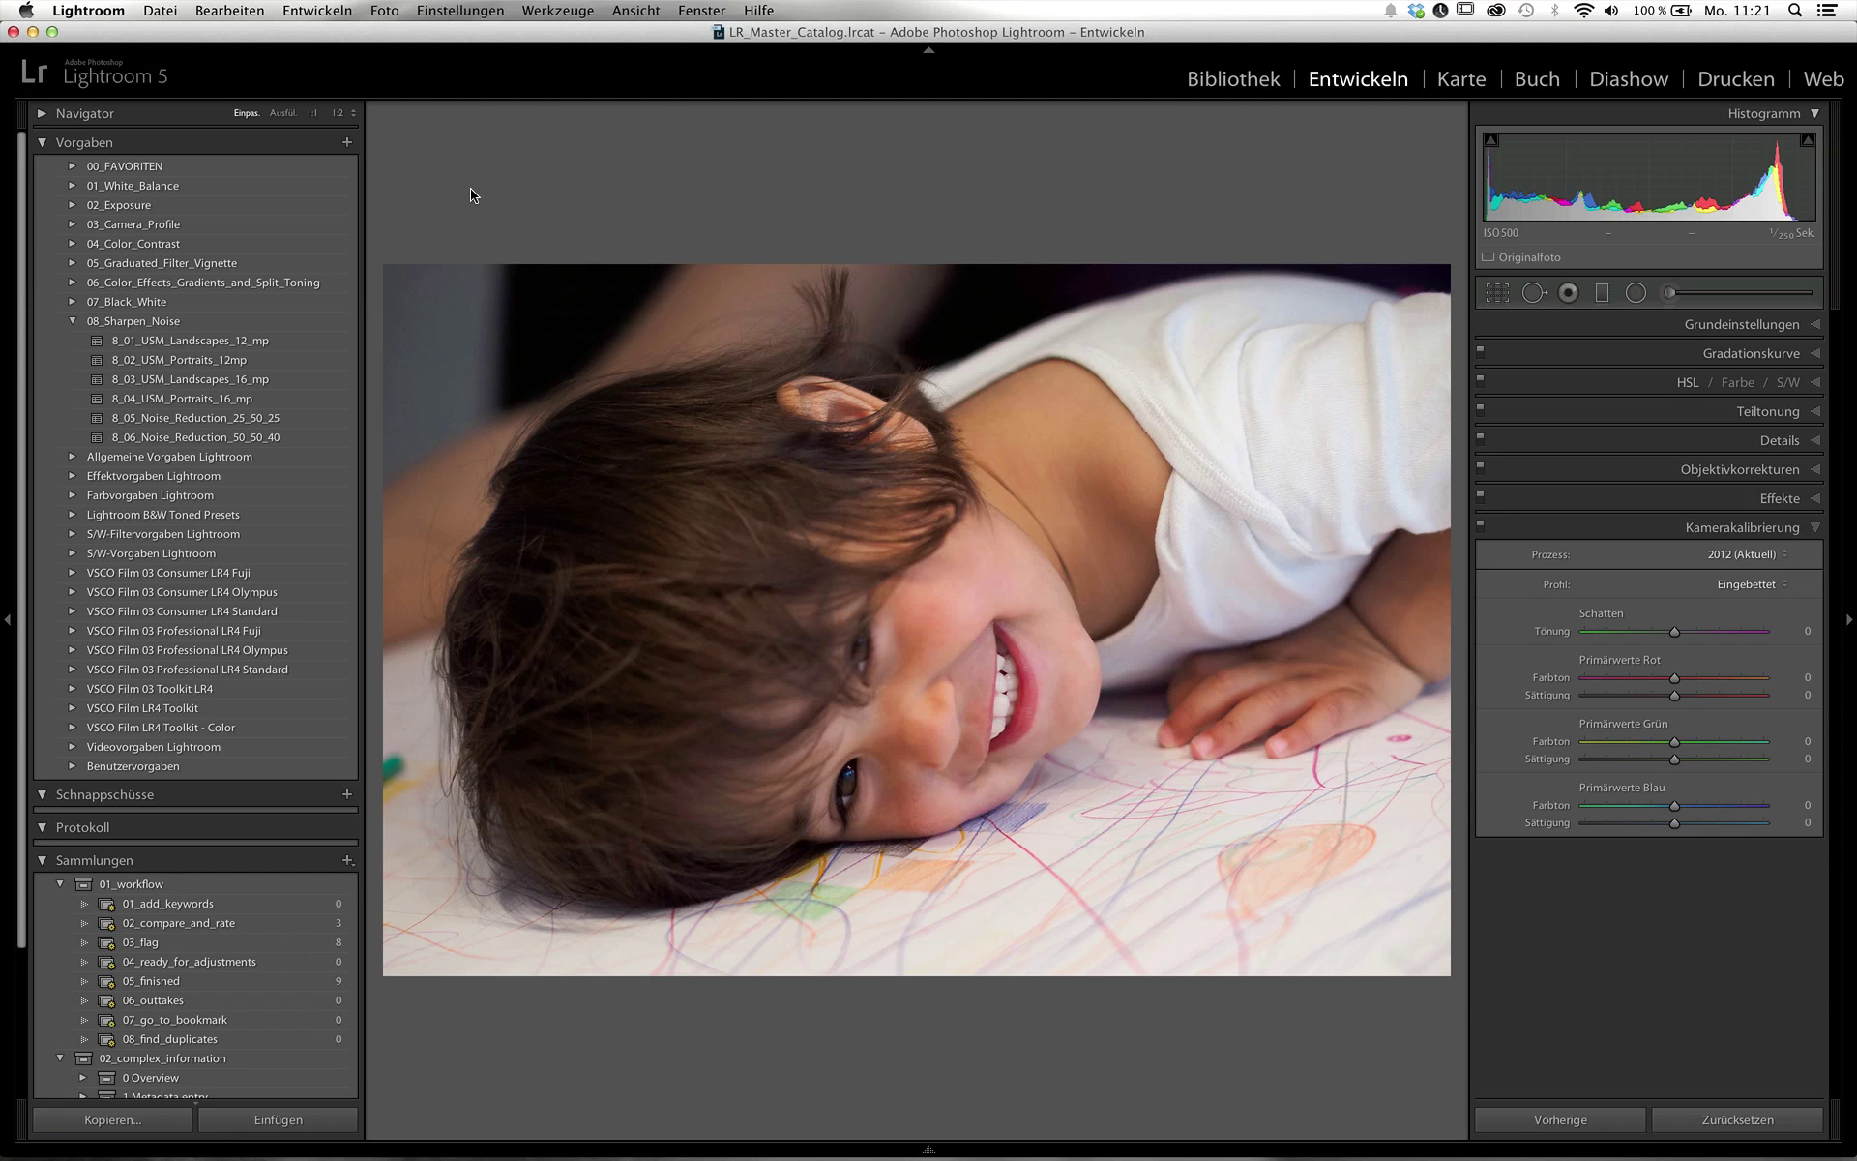